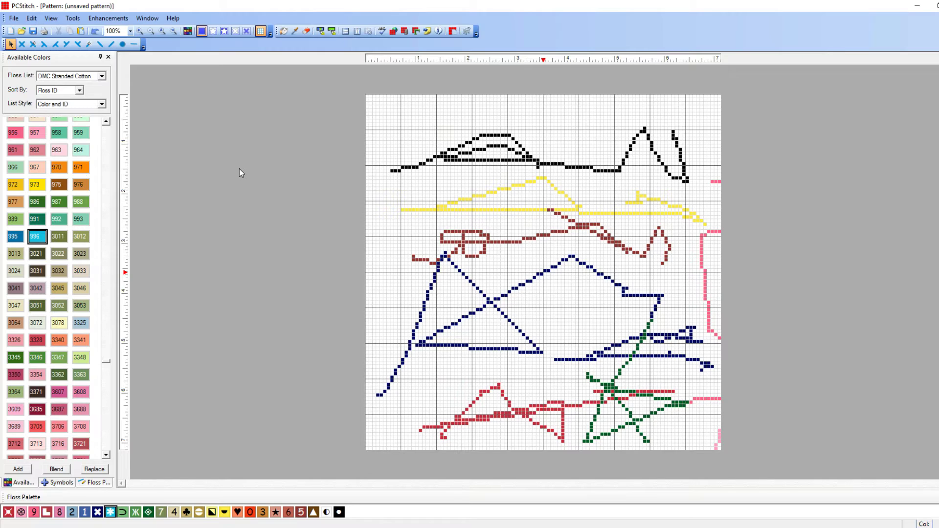
Step: Add the stitched text HELLO in a wide text box above the black line drawing and move it to the pattern's upper-left corner
click(383, 31)
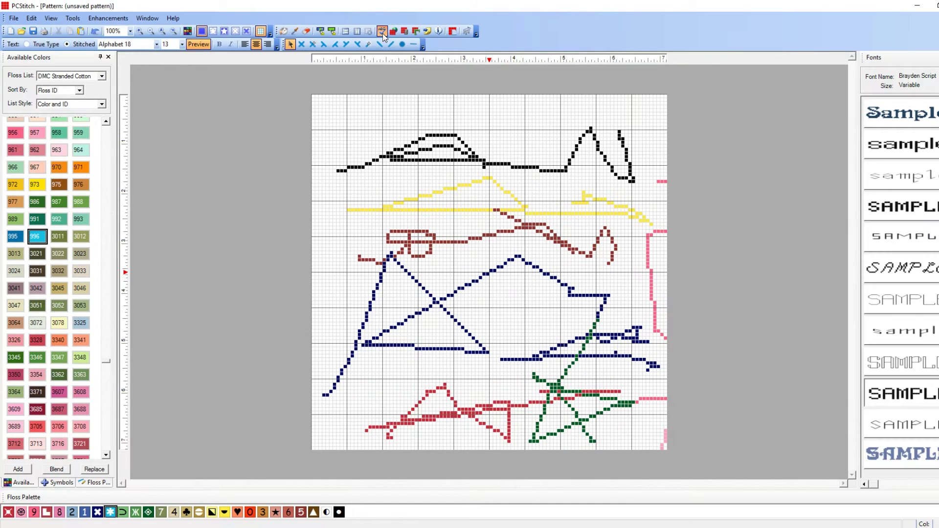
click(339, 116)
drag(339, 134, 613, 134)
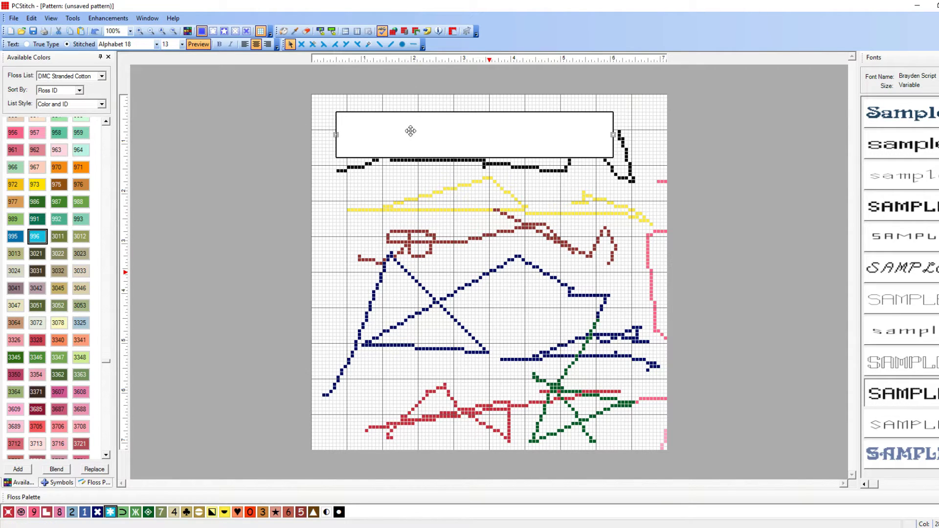
text(HELLO)
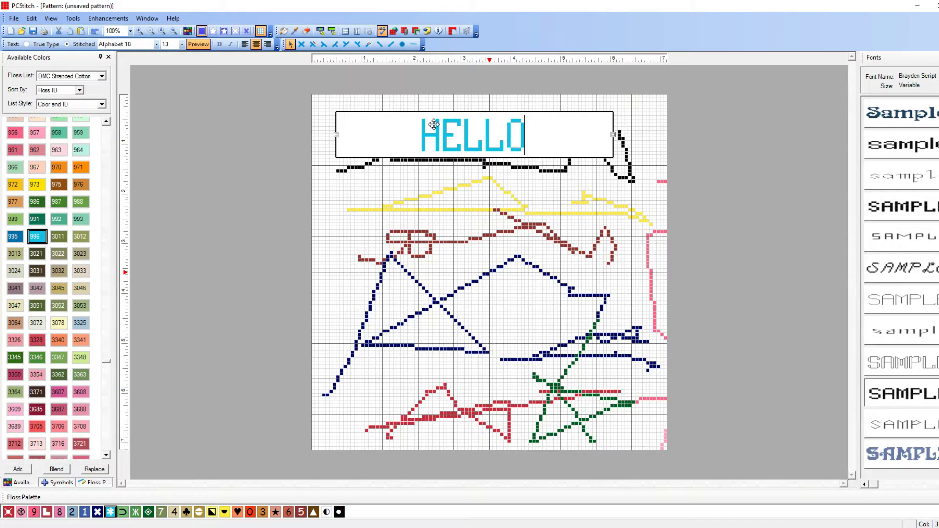
drag(379, 138, 317, 120)
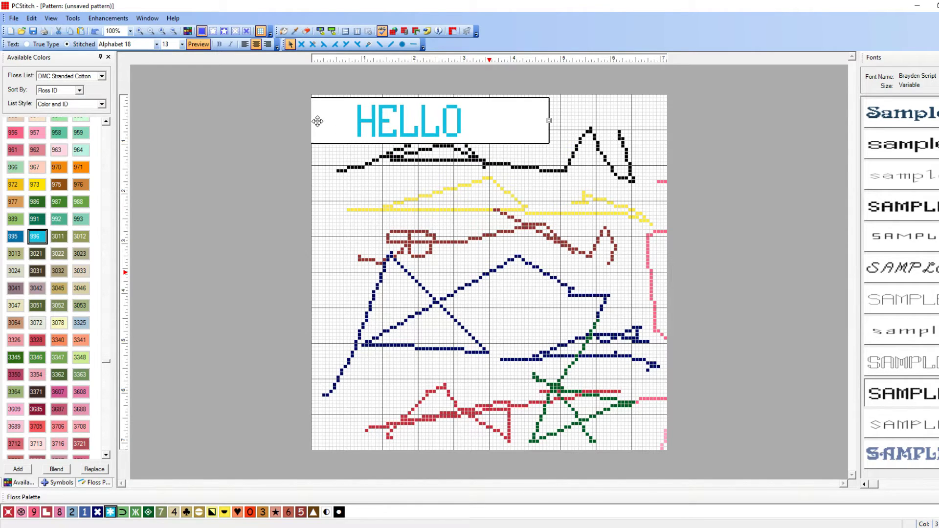
Step: Recolour the HELLO text green and try the Alphabet 11 and Stars and Stripes Alphabet fonts on it
click(135, 512)
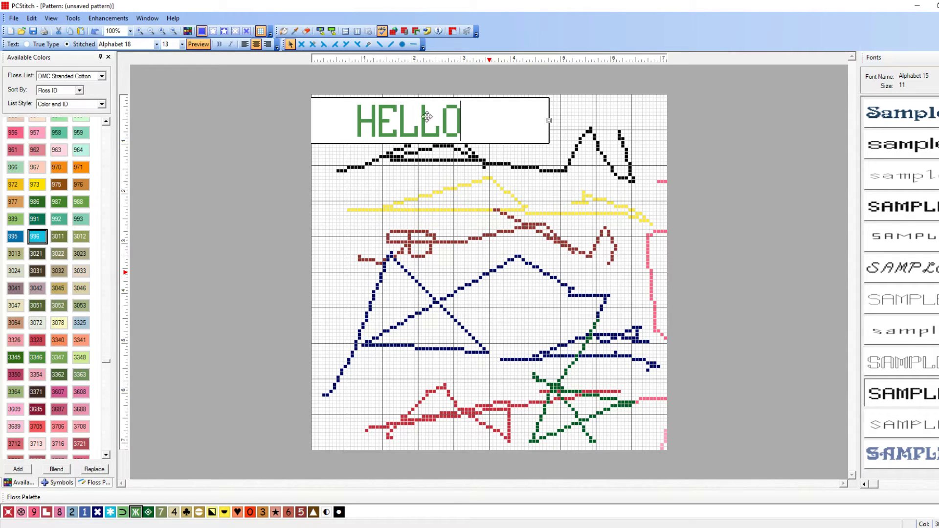
click(157, 44)
click(135, 71)
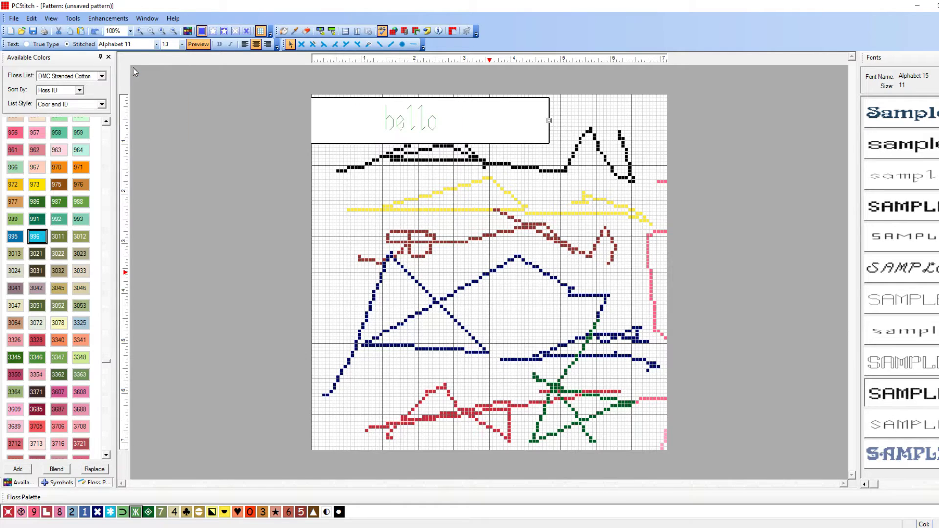
click(157, 44)
drag(183, 67, 183, 132)
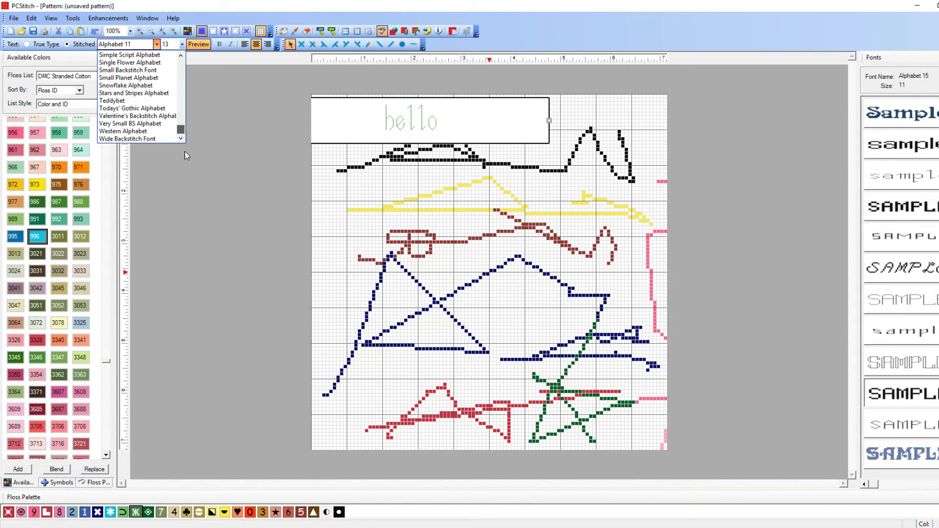
click(136, 93)
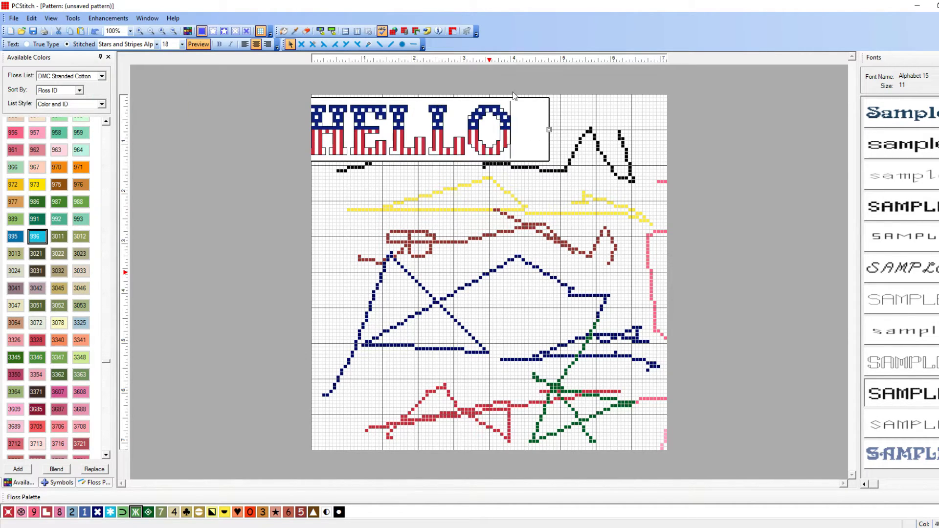
Step: Try library fonts such as Signage, Negative Space and Man Indian on the text, ending with the Little Blossoms Alphabet
drag(873, 484, 936, 479)
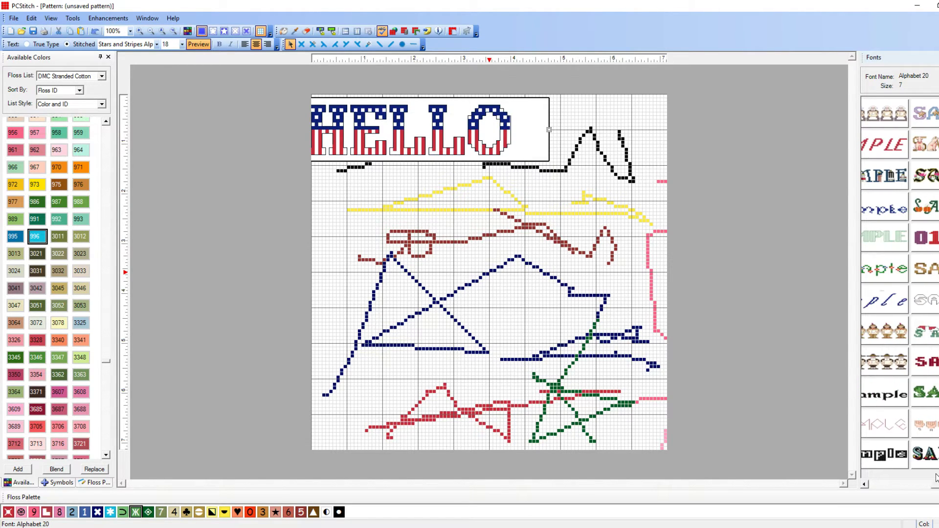
click(929, 458)
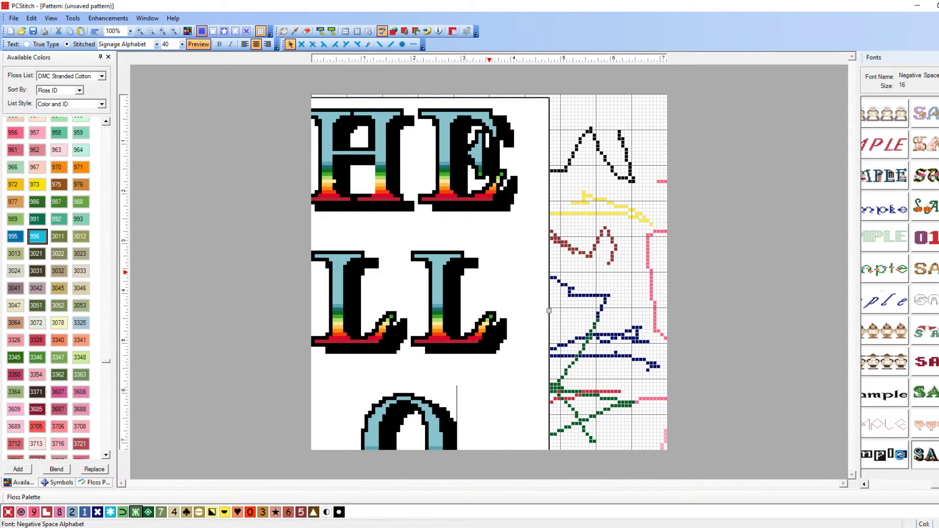
click(885, 455)
click(891, 331)
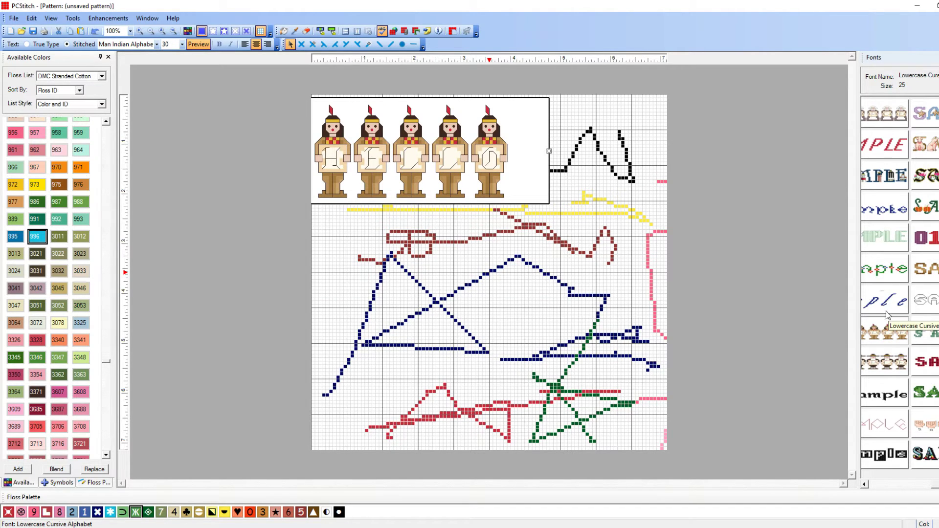
click(885, 366)
click(887, 273)
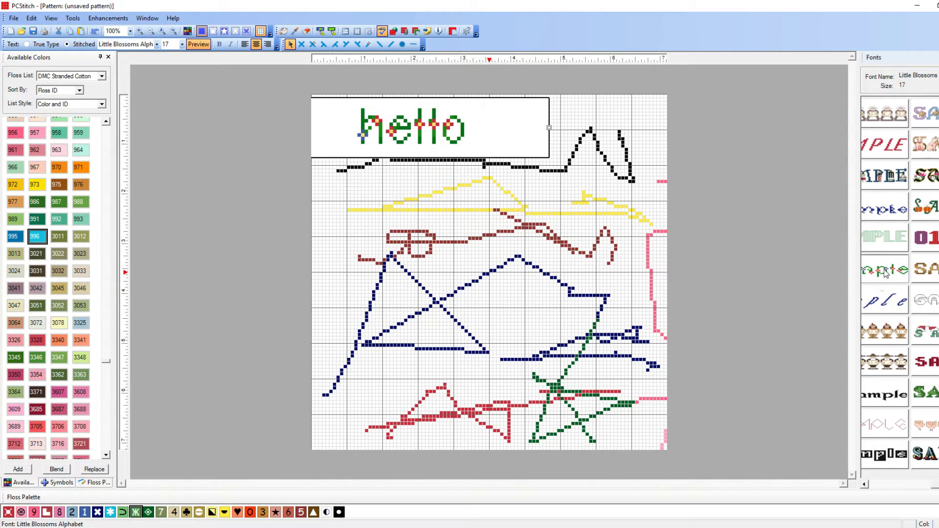
Step: Shift the hello text slightly left, check its rotate and flip options, and deselect it
drag(505, 126, 474, 122)
right_click(473, 122)
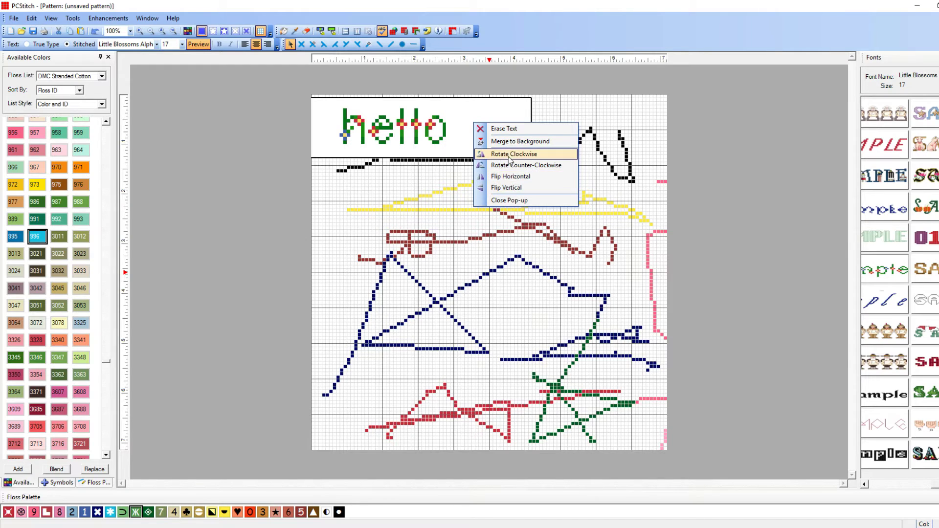
click(390, 205)
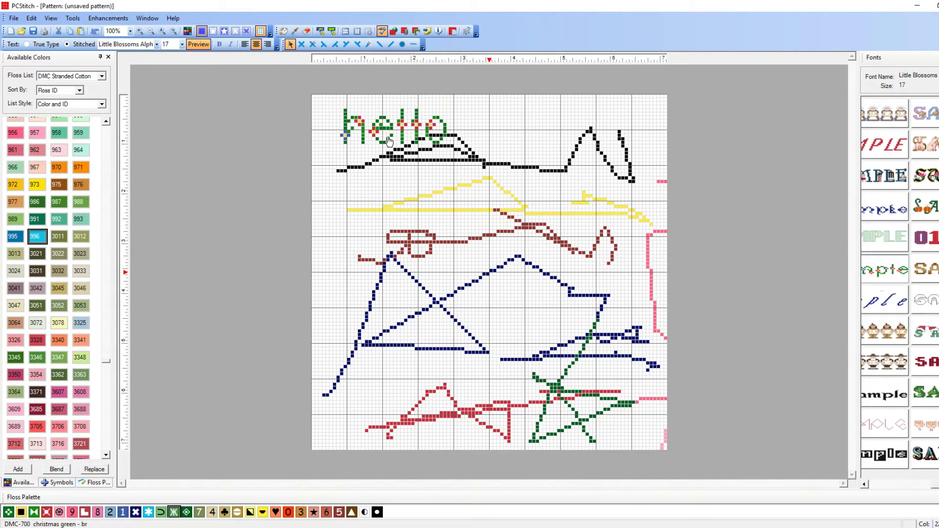
key(ctrl+z)
Step: Move the hello text down the pattern and back to the upper-left corner, choosing the DMC-798 delft blue floss in between
drag(493, 136, 396, 388)
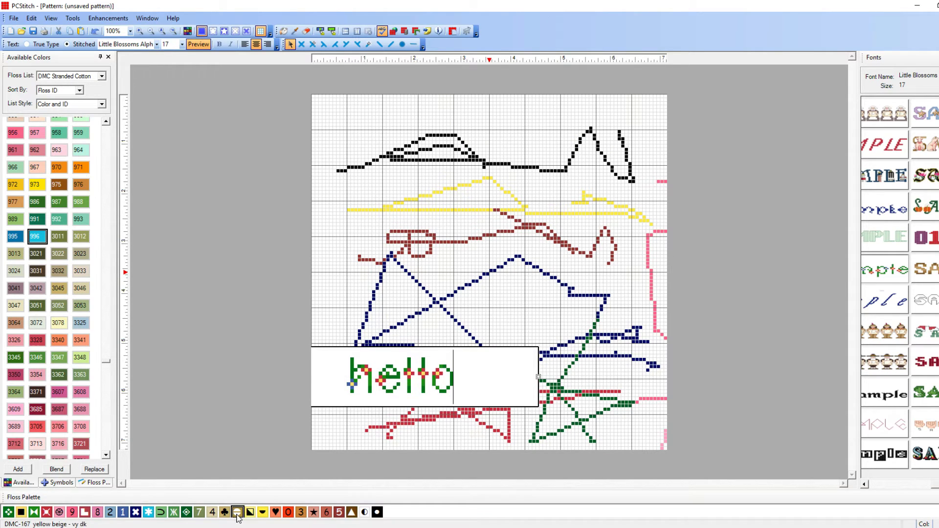
click(131, 515)
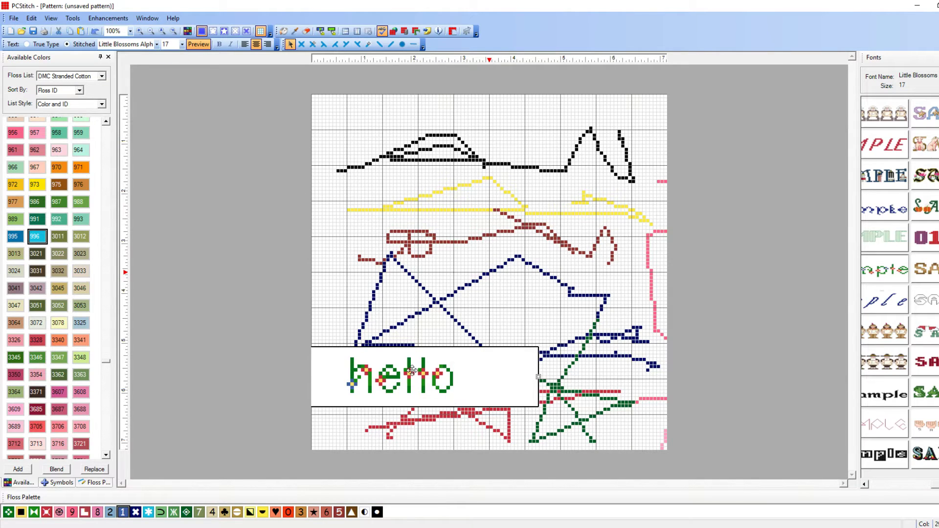
drag(410, 368, 410, 118)
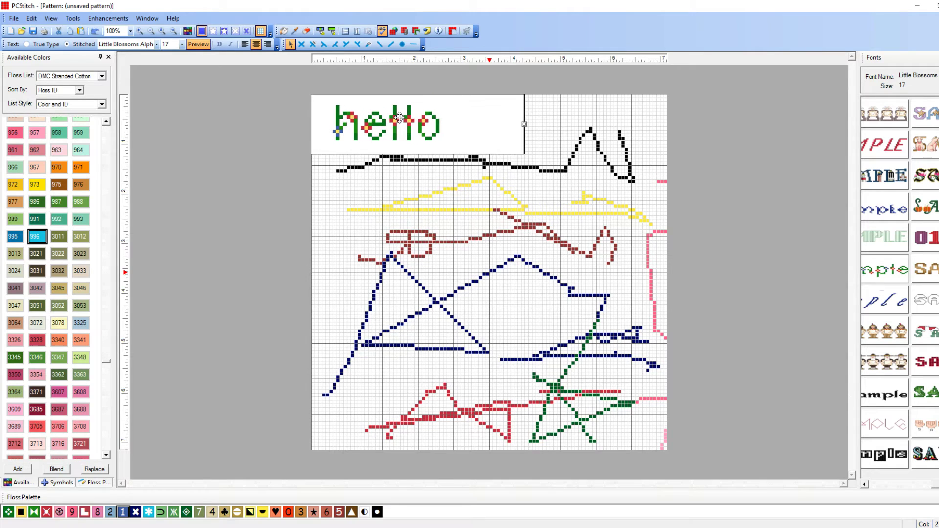
Step: Try adding the text hey in a second text box near the pattern's upper-right corner, clear it, and leave text editing
click(551, 113)
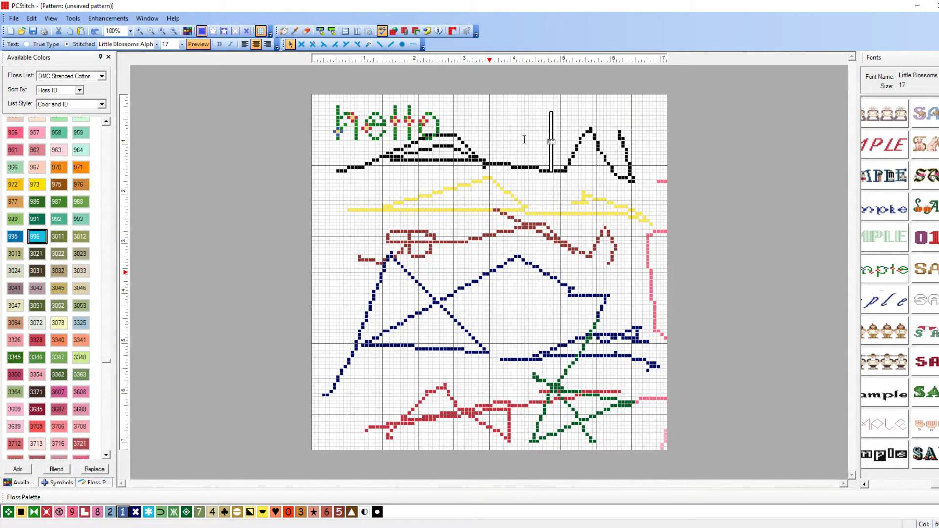
drag(552, 142, 635, 143)
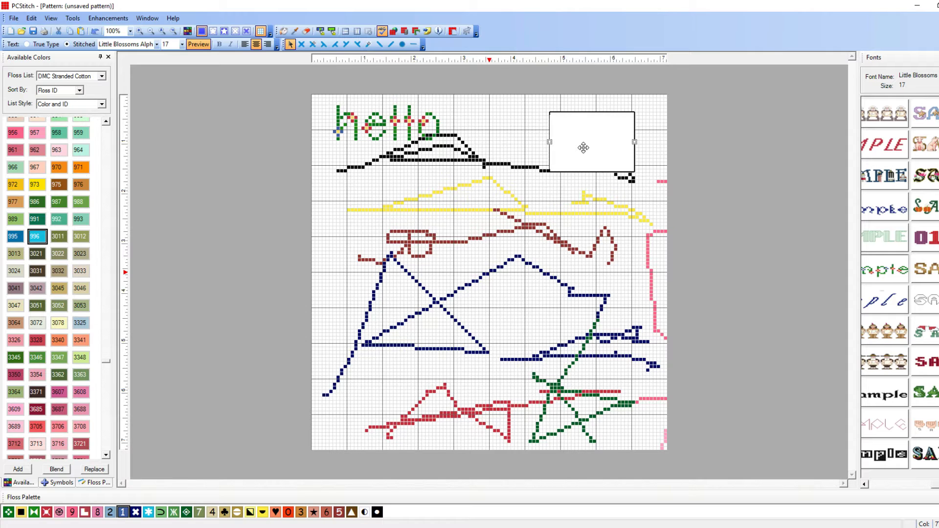
text(hey)
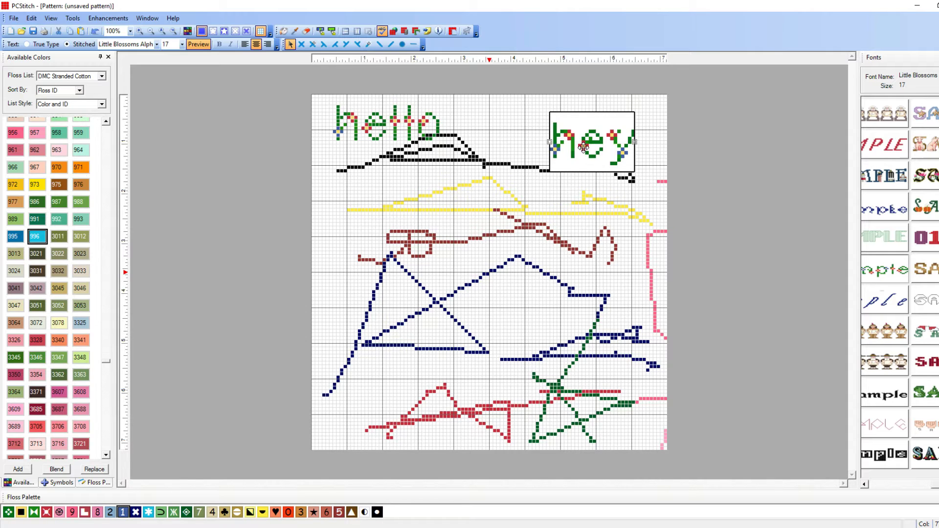
key(BackSpace)
key(BackSpace)
key(BackSpace)
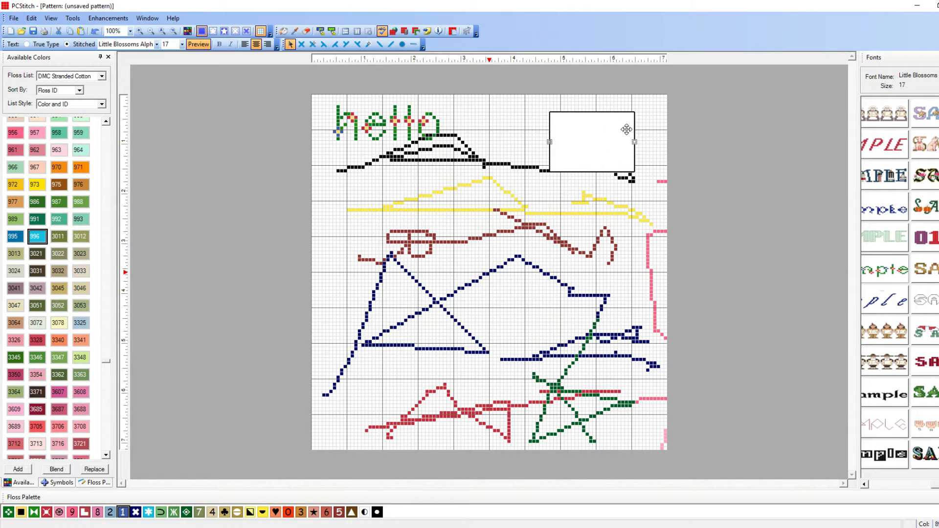
click(546, 250)
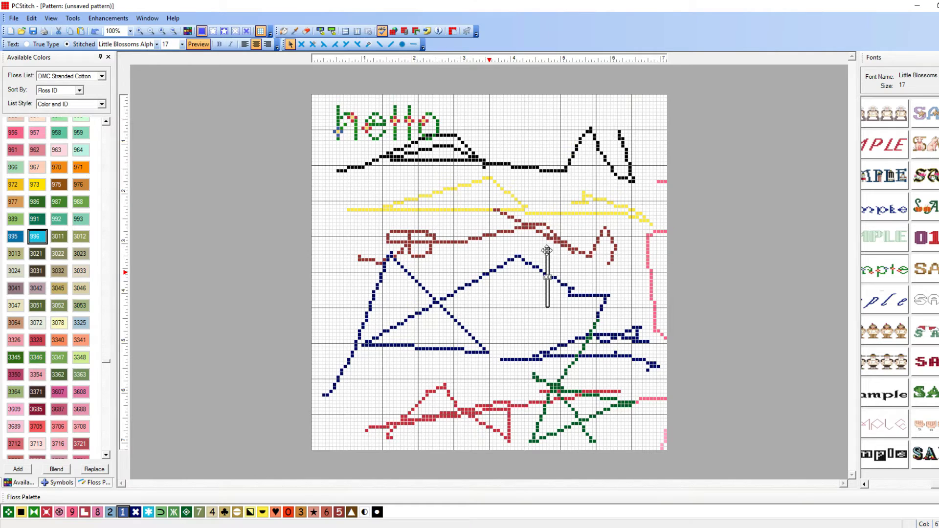
click(291, 43)
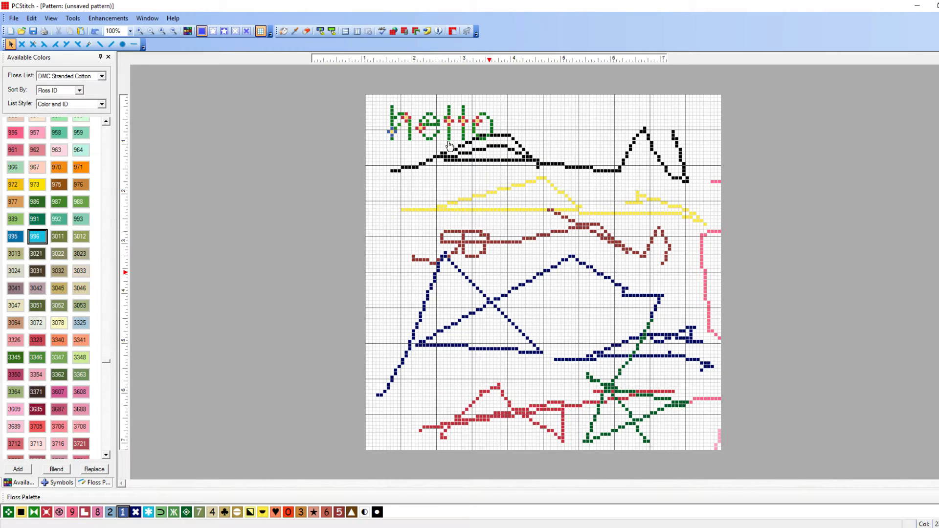
Step: Reopen the hello text, replace it with hello flosstube, and widen its box so the words fit on one line
double_click(450, 125)
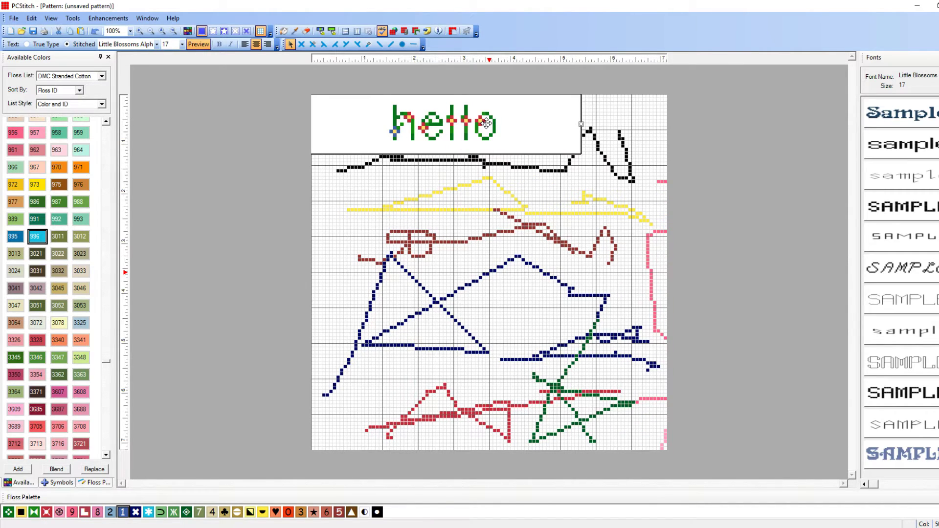
key(BackSpace)
key(BackSpace)
key(BackSpace)
key(BackSpace)
key(BackSpace)
text(helo)
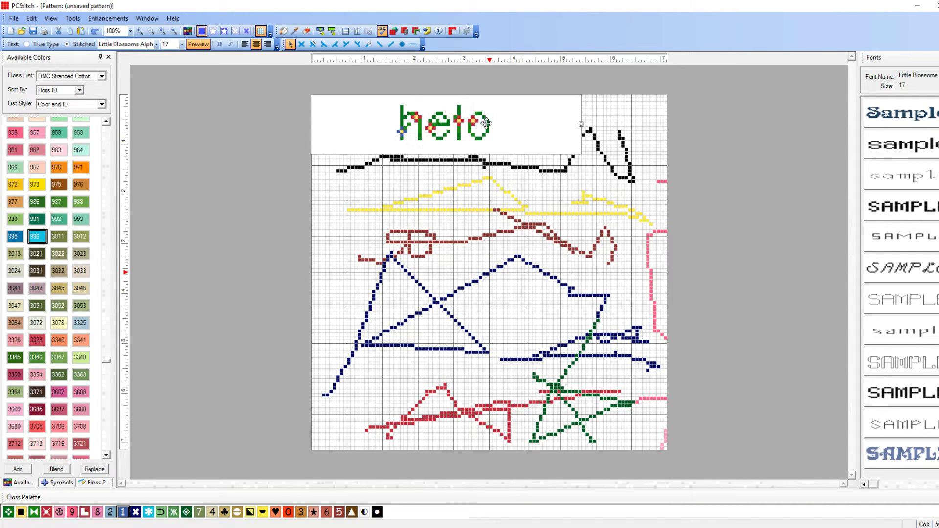
key(BackSpace)
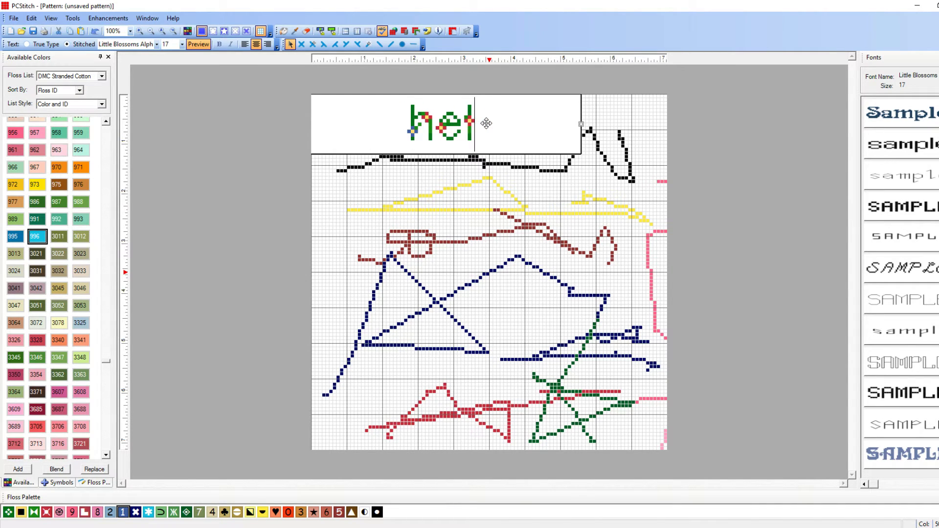
text(lo flosstube)
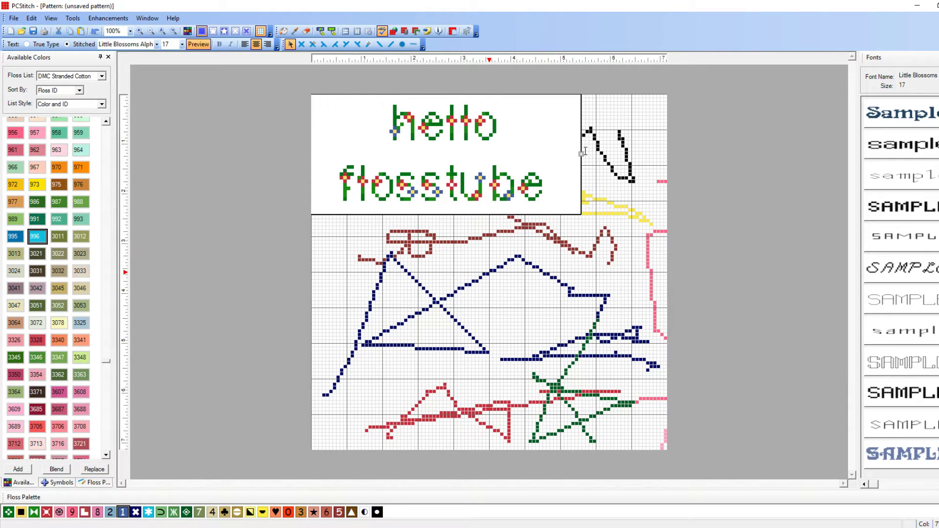
drag(582, 151, 607, 151)
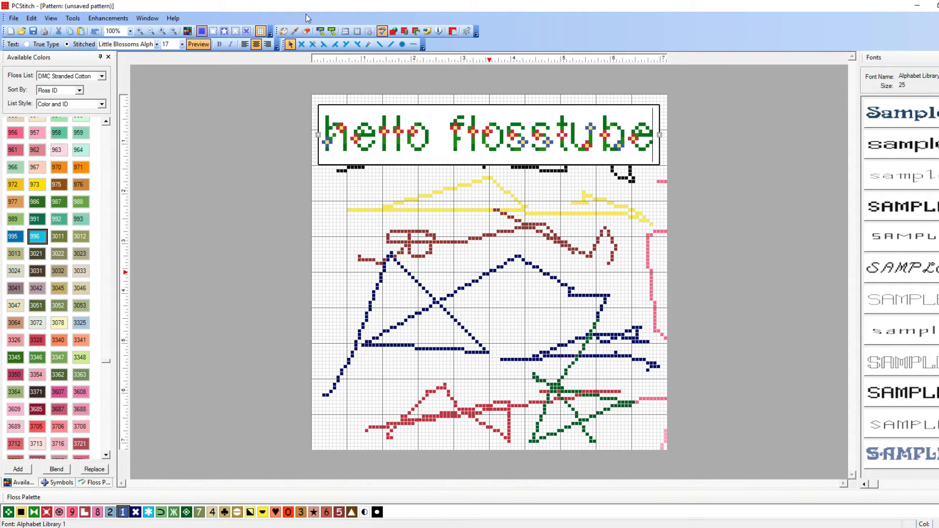
Step: Set the hello flosstube text to the Alphabet 18 font after trying Alphabet 11, and finish editing the text
click(156, 44)
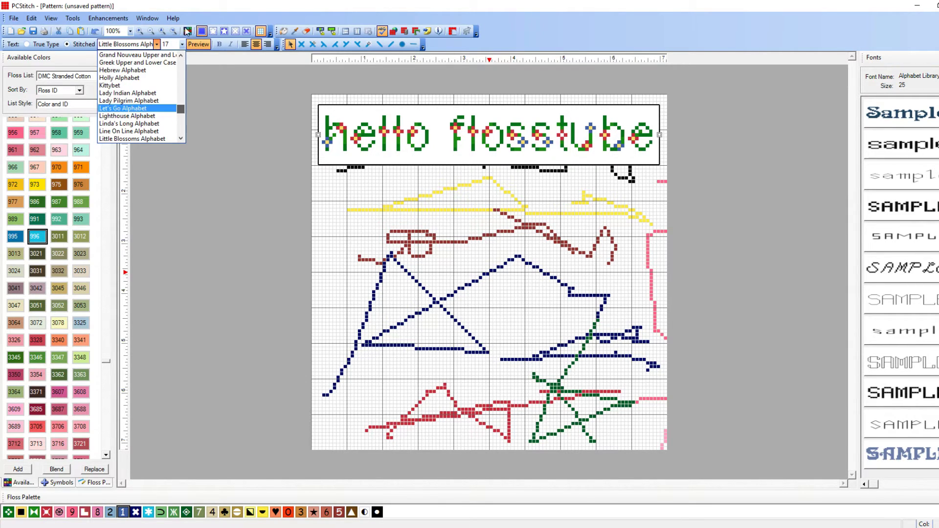
drag(180, 108, 190, 59)
click(159, 70)
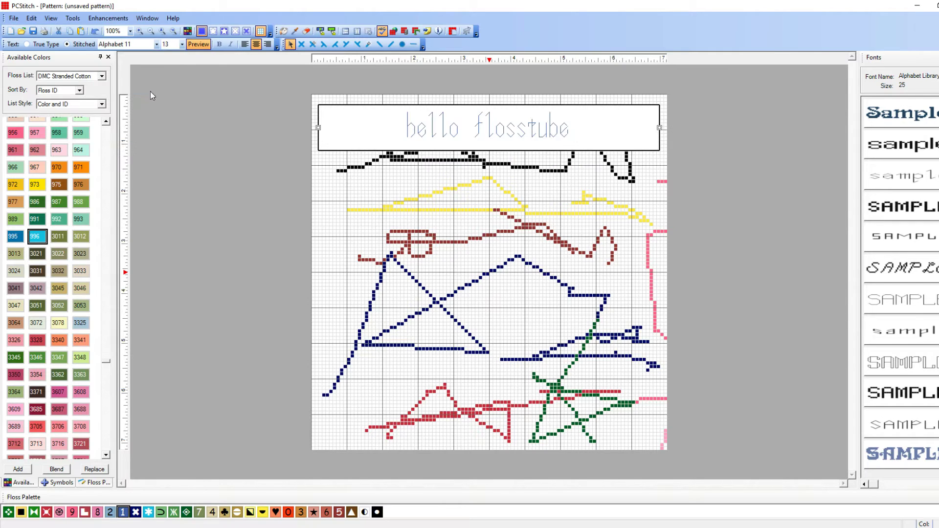
click(157, 44)
click(136, 128)
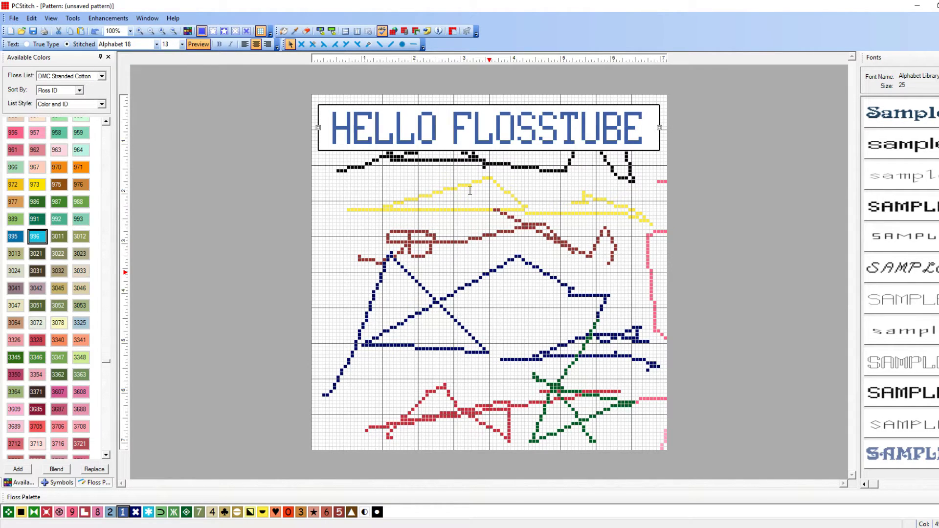
click(470, 213)
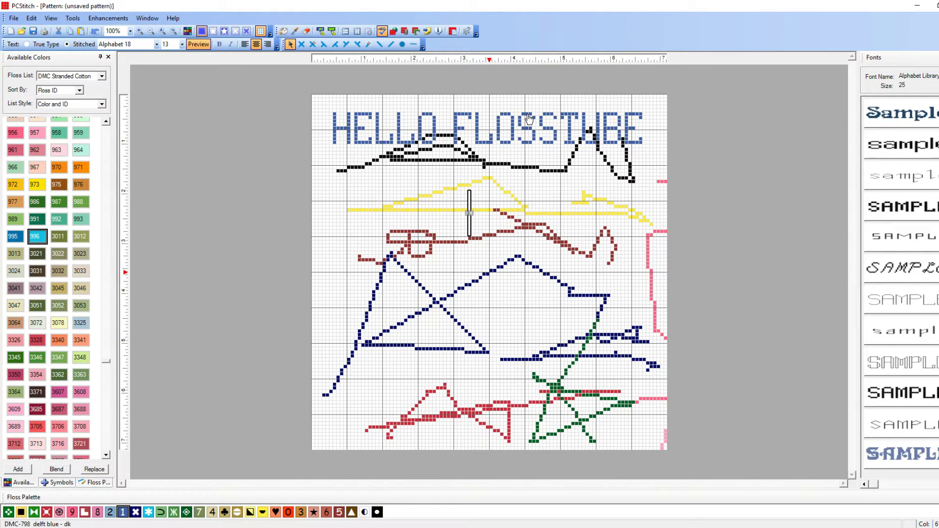
click(290, 45)
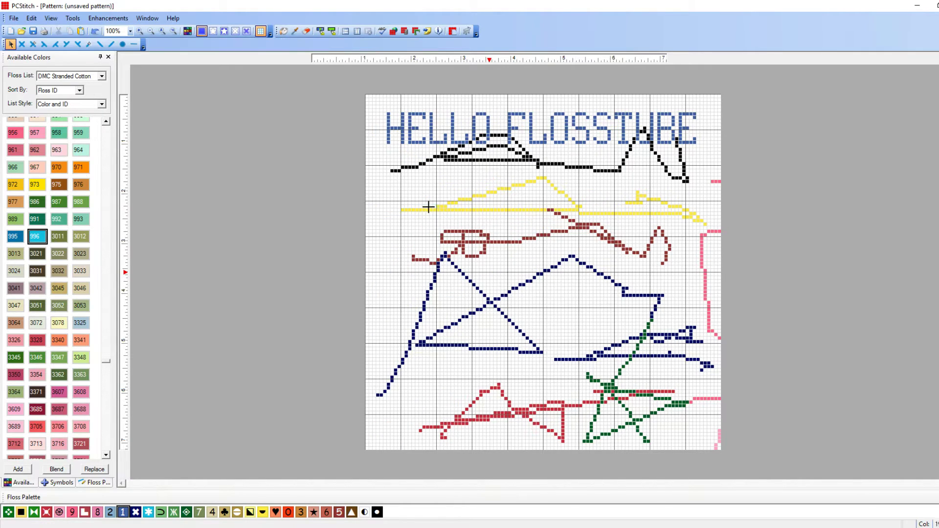
Step: Turn on the Eraser to try it on the HELLO FLOSSTUBE text, and turn it off again
click(306, 31)
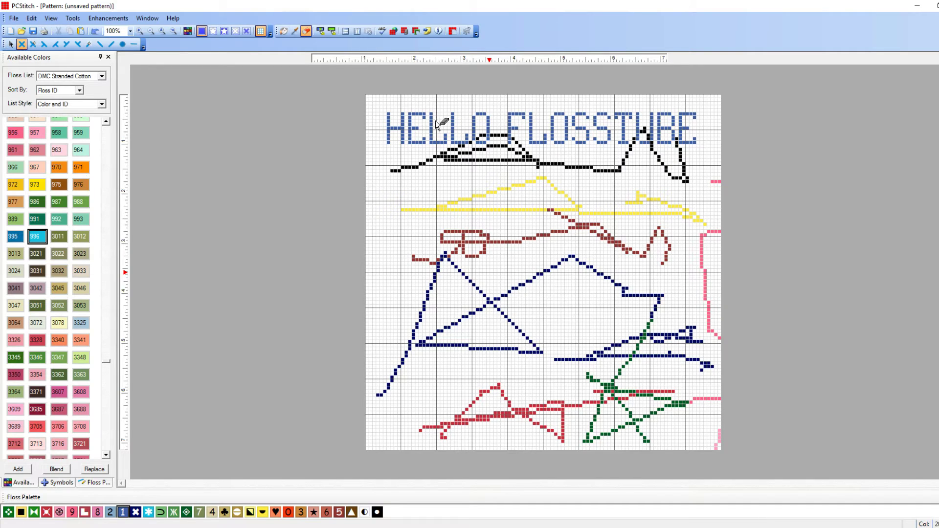
click(307, 30)
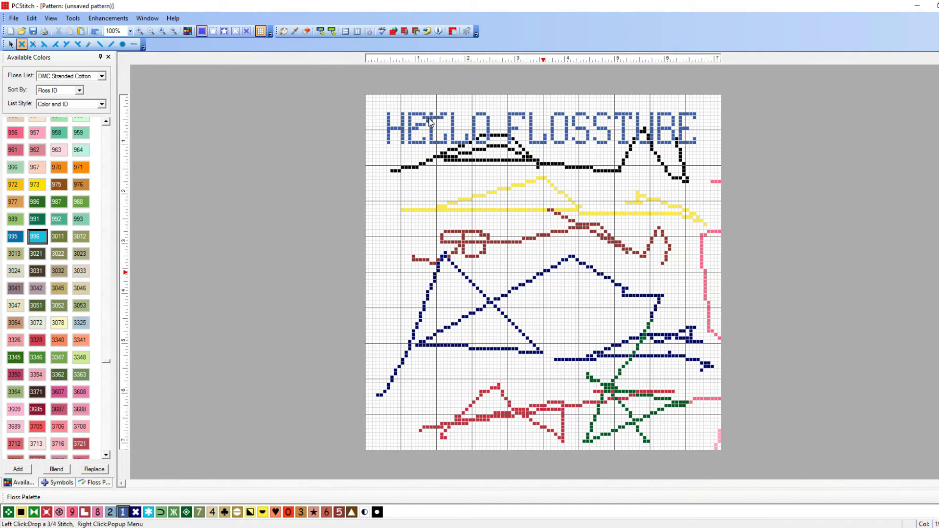
Step: Try erasing some of the black stitches below the word HELLO with the Eraser, and undo the erasing
click(306, 34)
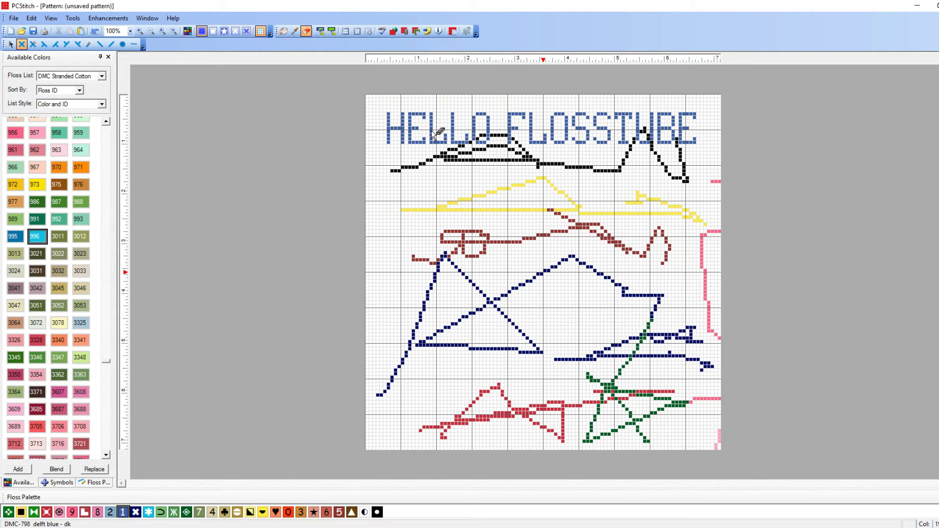
mouse_move(431, 185)
mouse_down()
mouse_move(486, 135)
mouse_move(474, 98)
mouse_move(413, 114)
mouse_move(440, 139)
mouse_move(428, 169)
mouse_move(482, 176)
mouse_move(525, 169)
mouse_up()
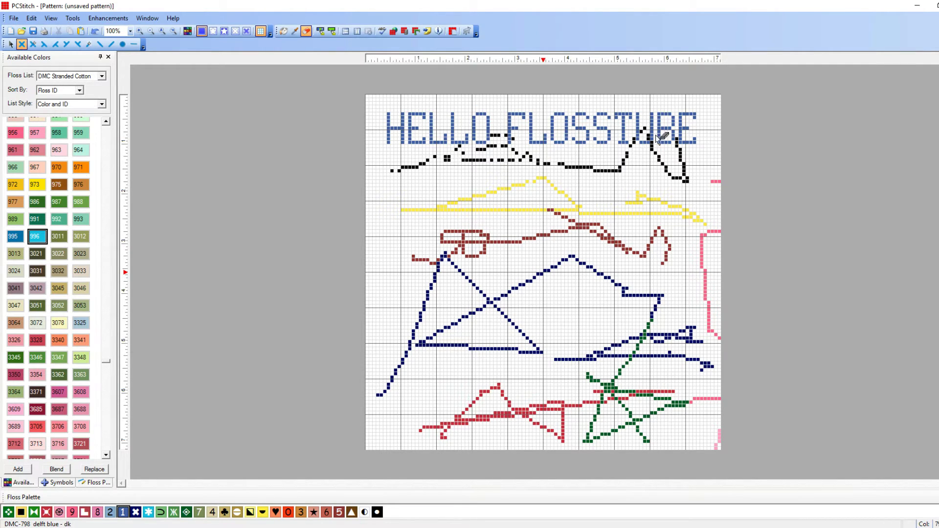
key(ctrl+z)
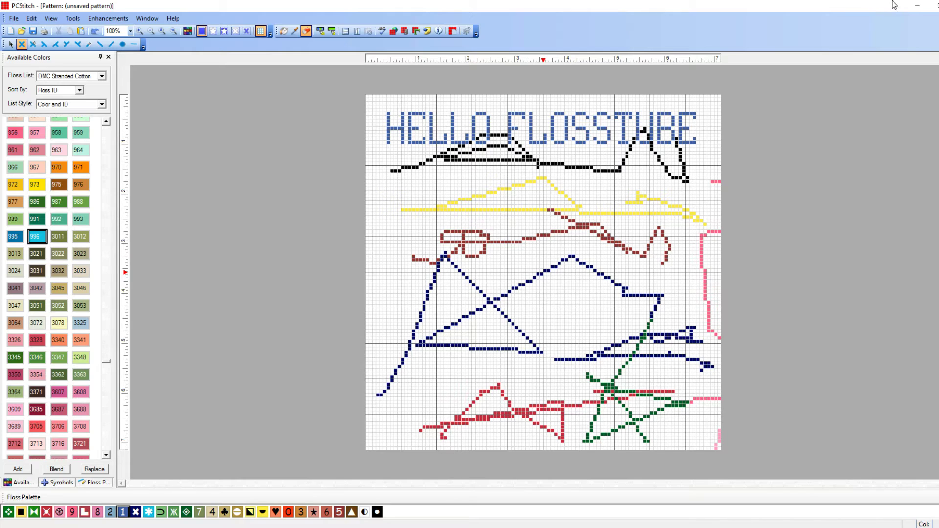
Step: Set the pattern width to 150 stitches and scribble freehand full stitches across the added empty area
click(453, 32)
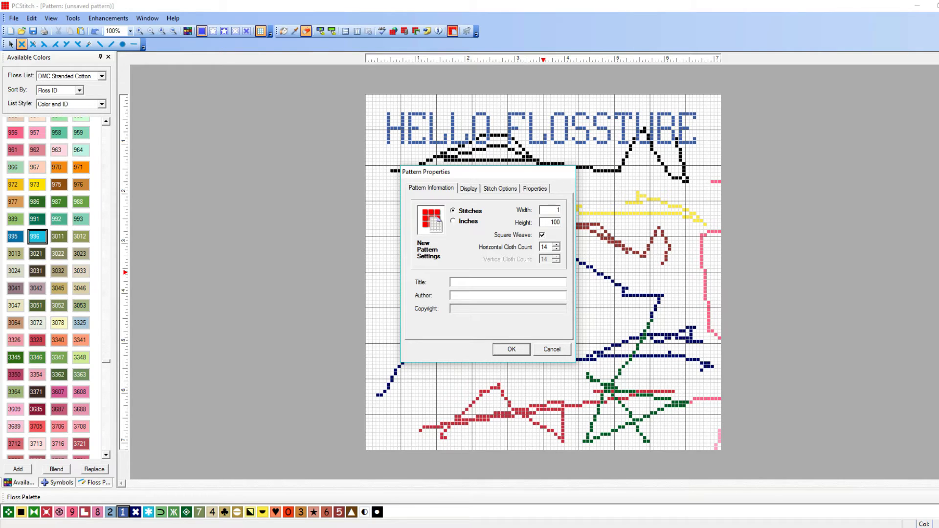
text(150)
click(511, 349)
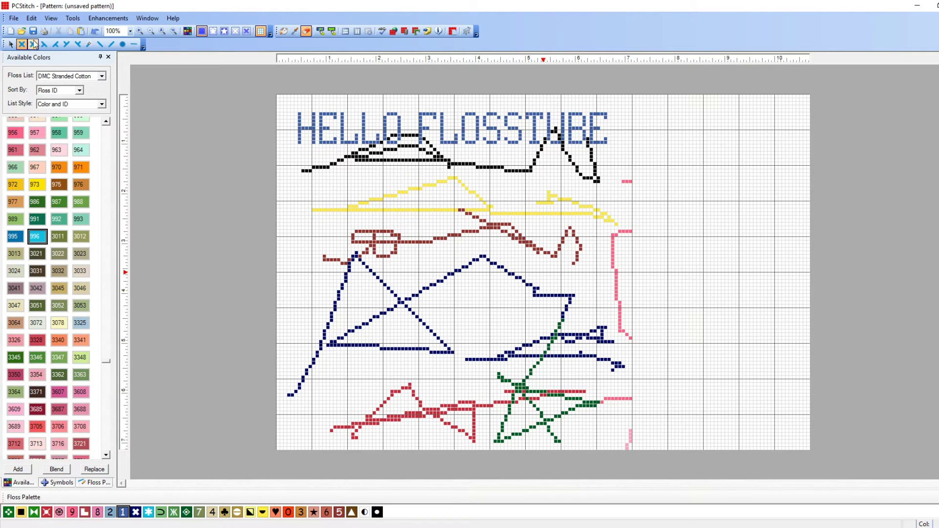
click(21, 44)
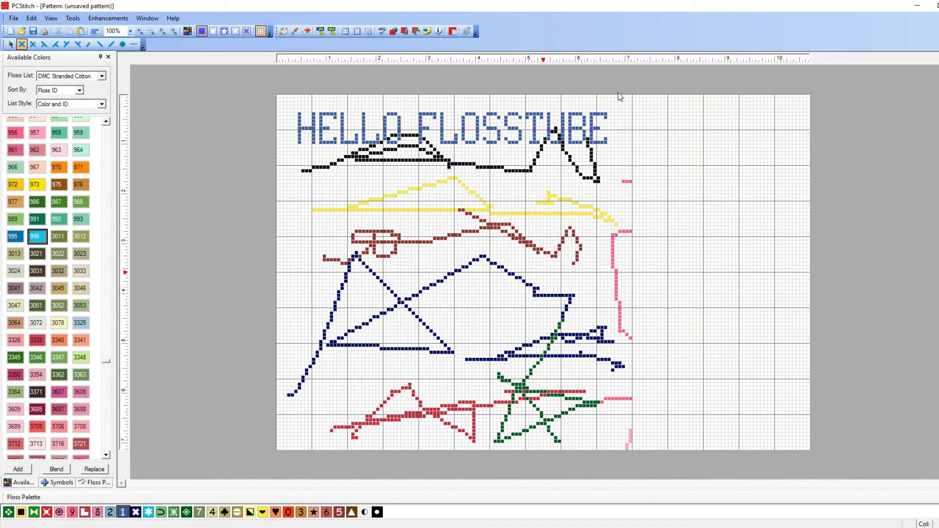
mouse_move(682, 147)
mouse_down()
mouse_move(680, 235)
mouse_move(733, 237)
mouse_move(780, 397)
mouse_move(690, 391)
mouse_move(641, 279)
mouse_move(752, 165)
mouse_move(756, 274)
mouse_up()
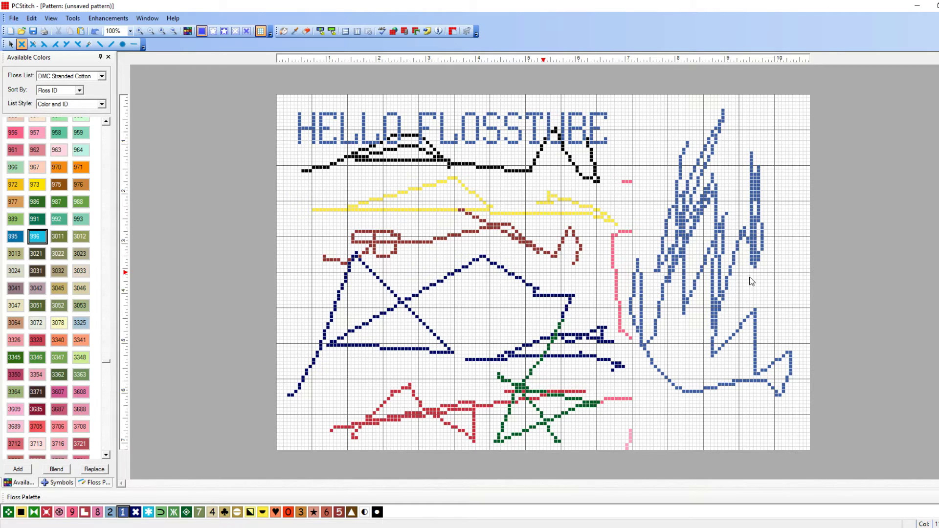
Step: Reduce the pattern width to 100 stitches in the pattern properties
click(453, 31)
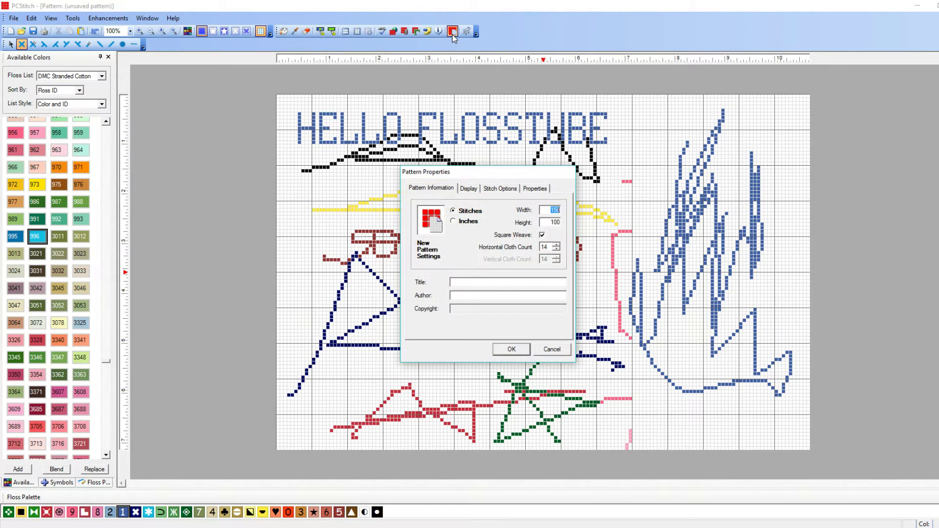
text(100)
key(Return)
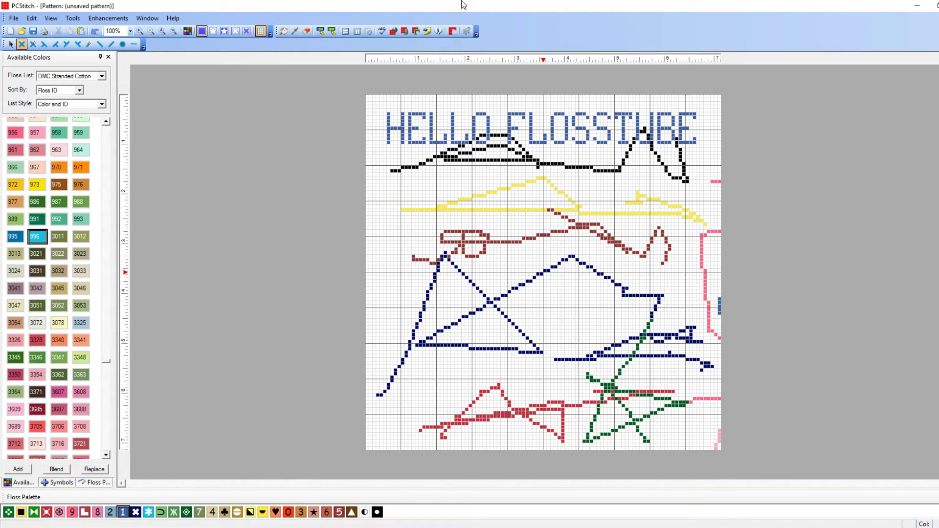
Step: Set the pattern width to 150 stitches again, and undo the resizing and the scribbled stitches
click(452, 31)
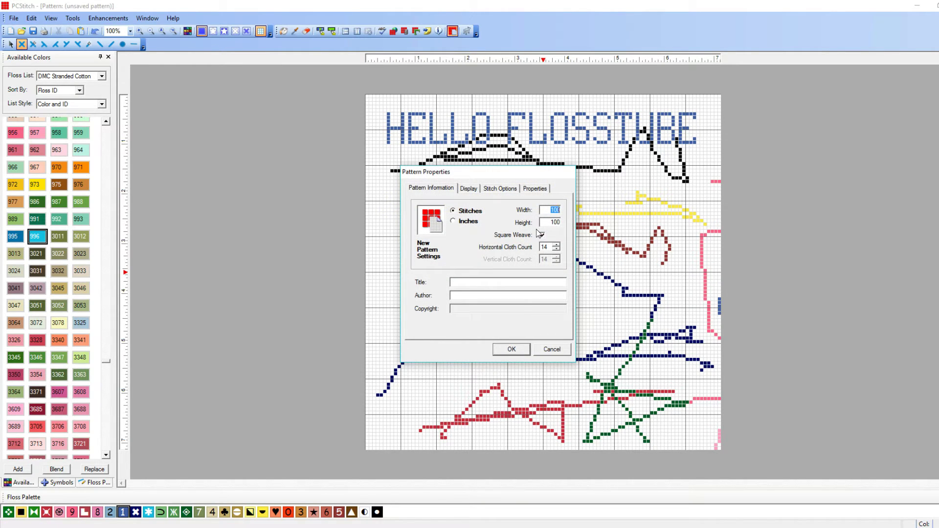
text(150)
key(Return)
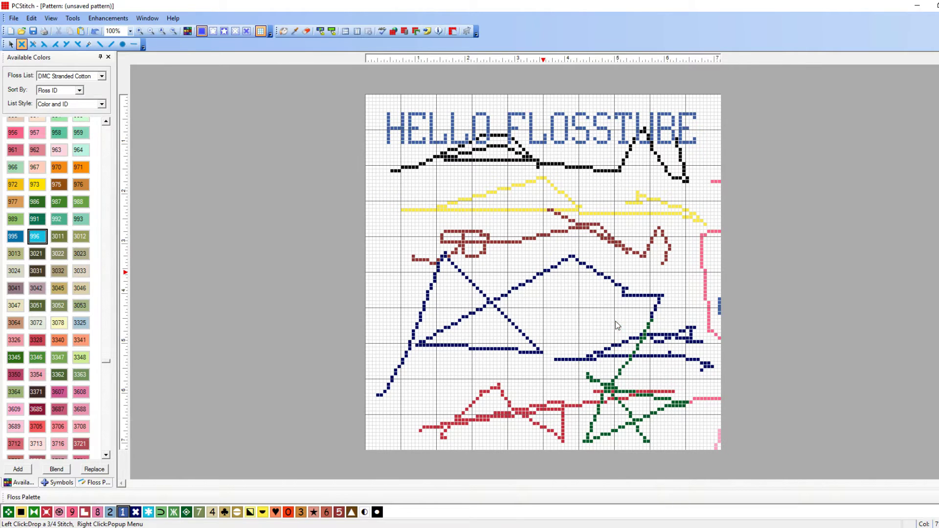
key(ctrl+z)
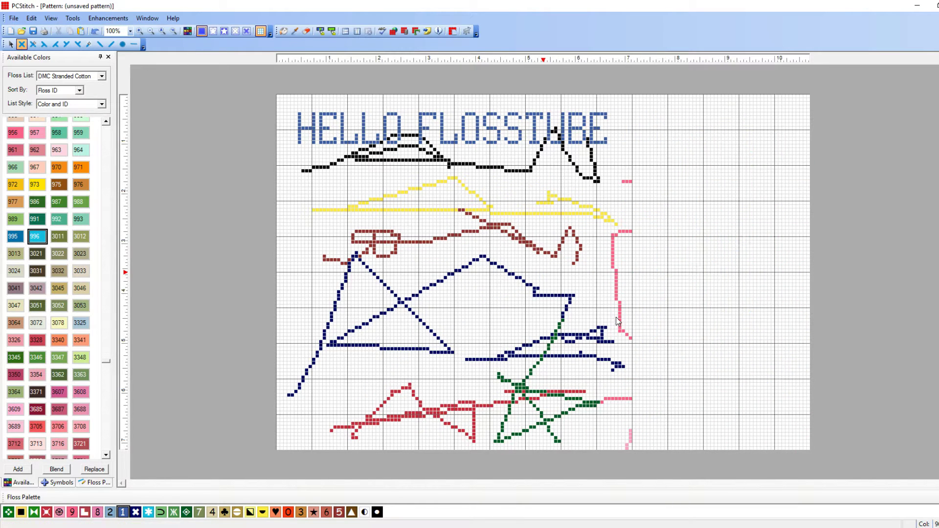
key(ctrl+z)
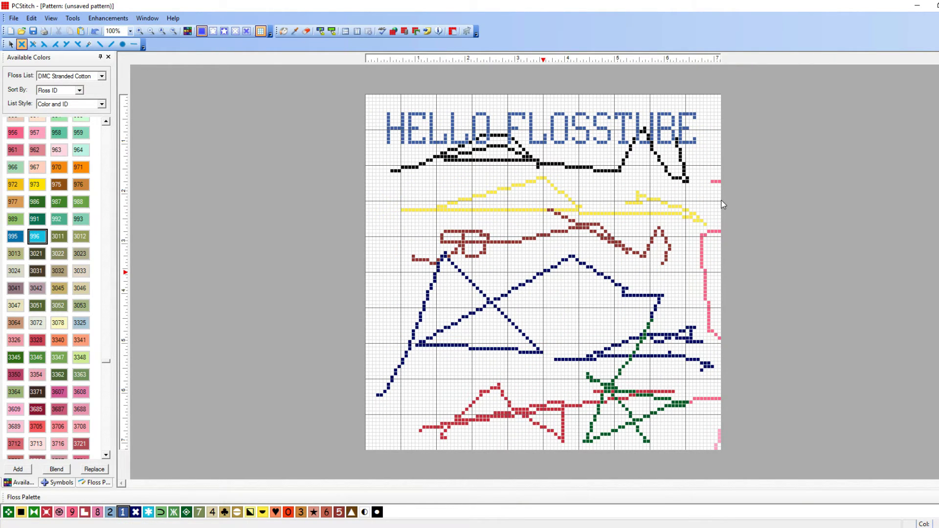
click(31, 18)
click(31, 19)
click(31, 18)
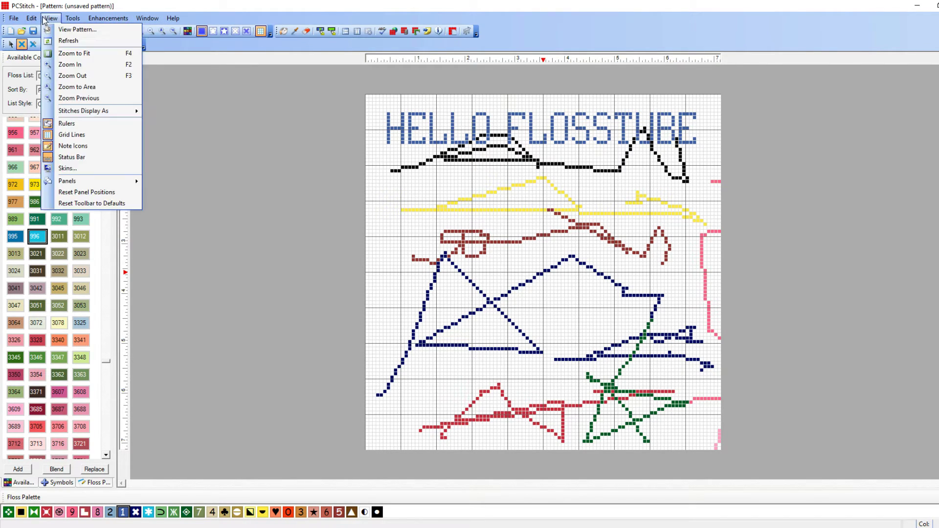
click(51, 18)
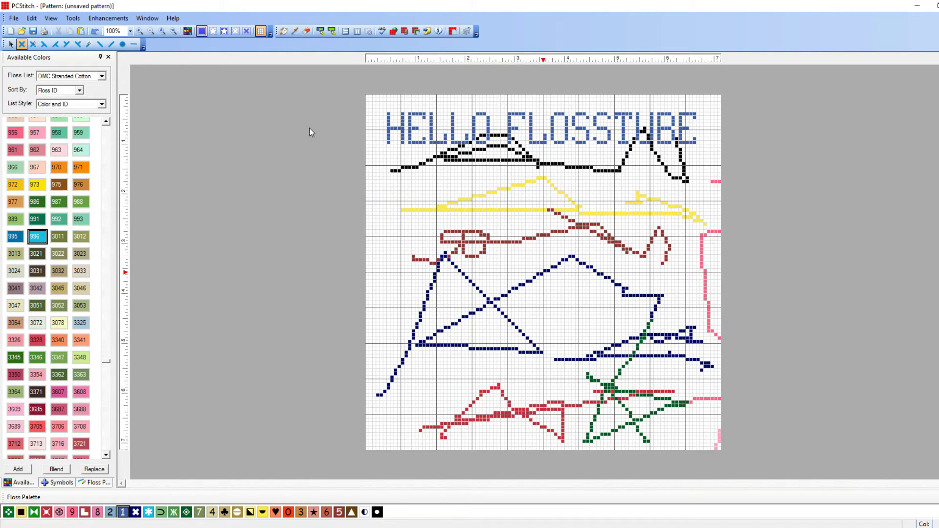
Step: Import the lighthouse picture DSC_2416 from a disk file into the Import Wizard
click(13, 18)
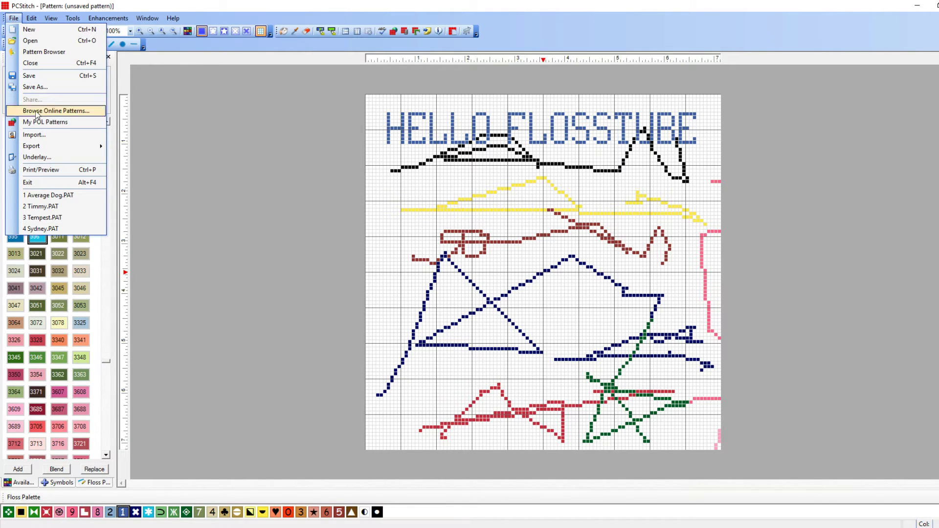
click(24, 136)
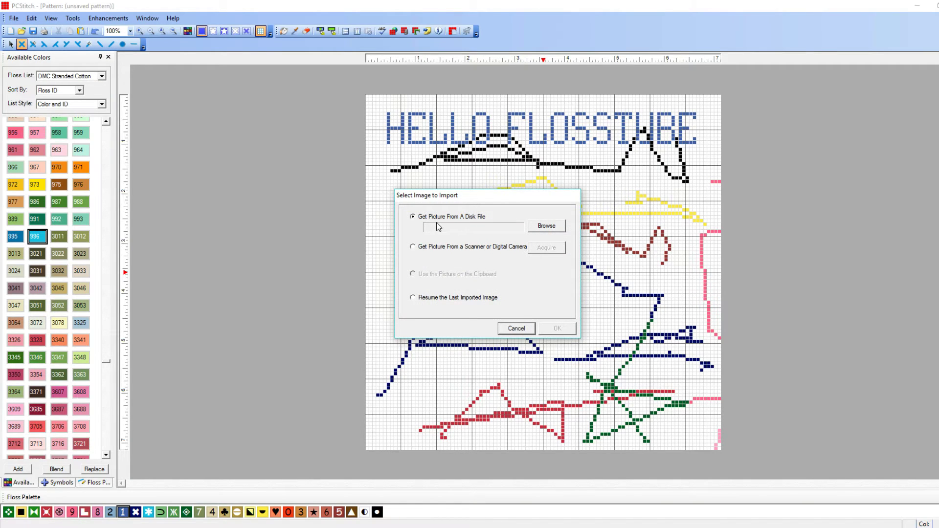
click(547, 226)
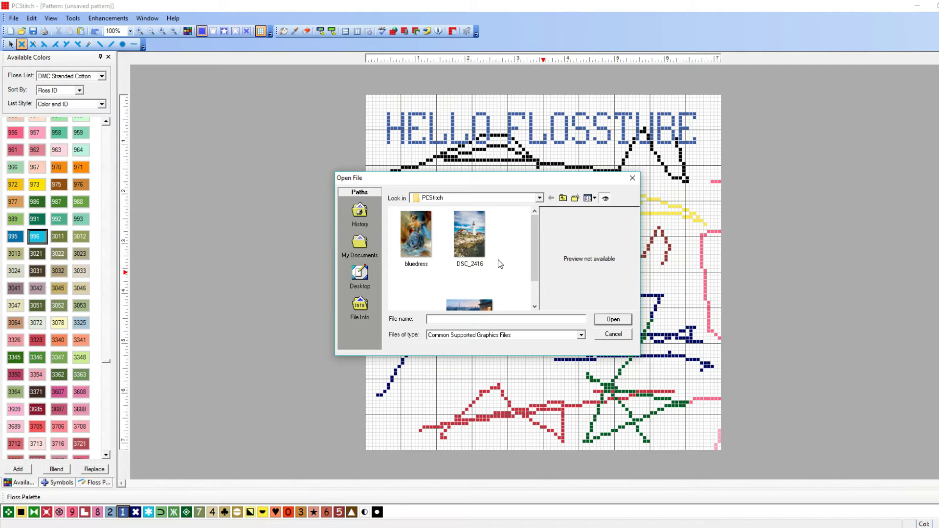
mouse_move(533, 245)
mouse_down()
mouse_move(533, 260)
mouse_move(532, 246)
mouse_up()
click(483, 228)
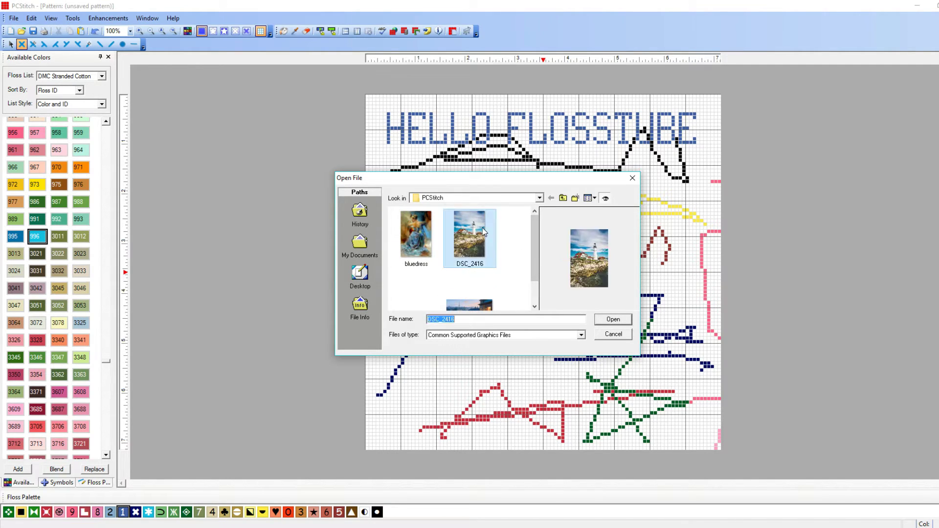
click(612, 319)
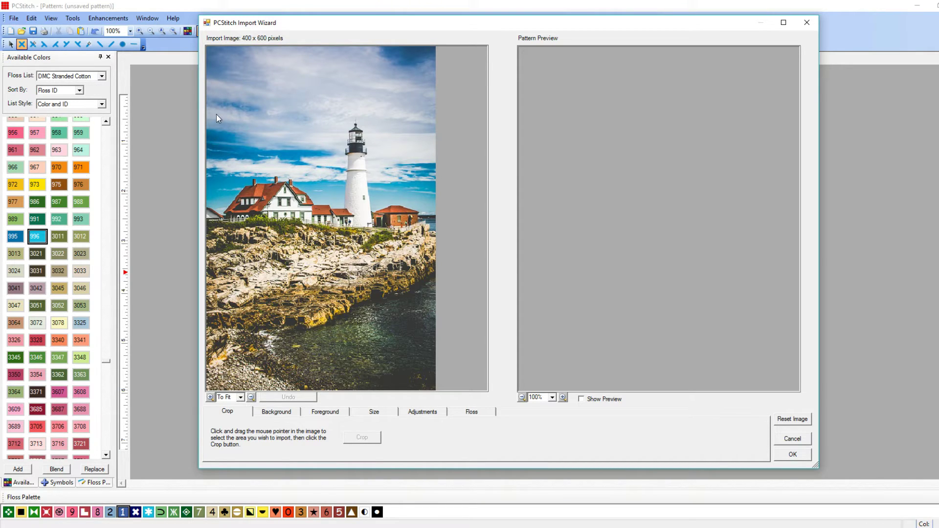
Step: Try marking a crop area around the lighthouse and houses, and clear the selection without cropping
drag(221, 123, 436, 275)
drag(403, 202, 412, 229)
drag(219, 108, 431, 287)
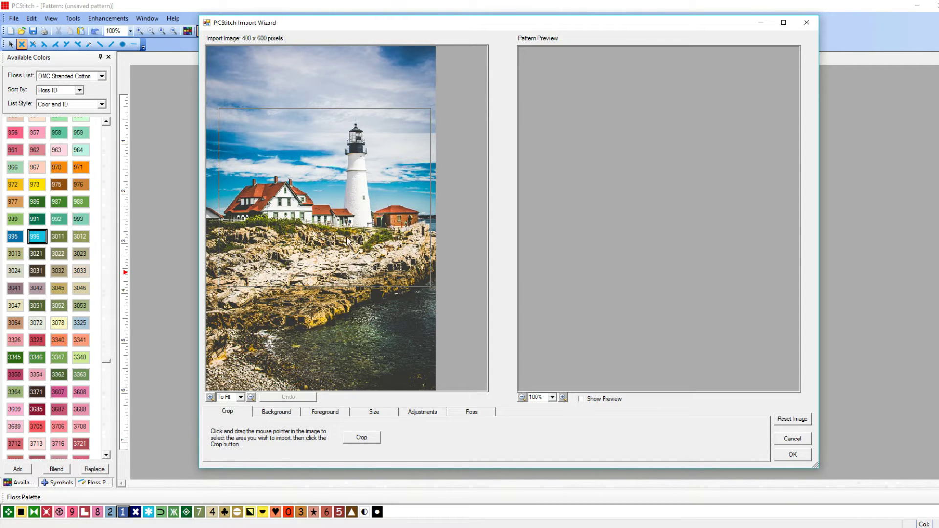
click(335, 303)
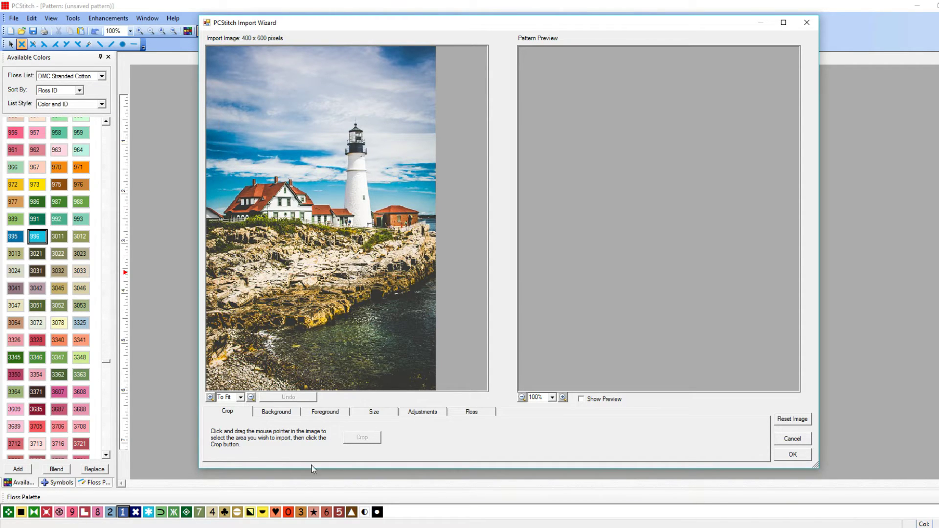
Step: Set the imported pattern's width to 400 stitches, keeping the aspect ratio
click(380, 419)
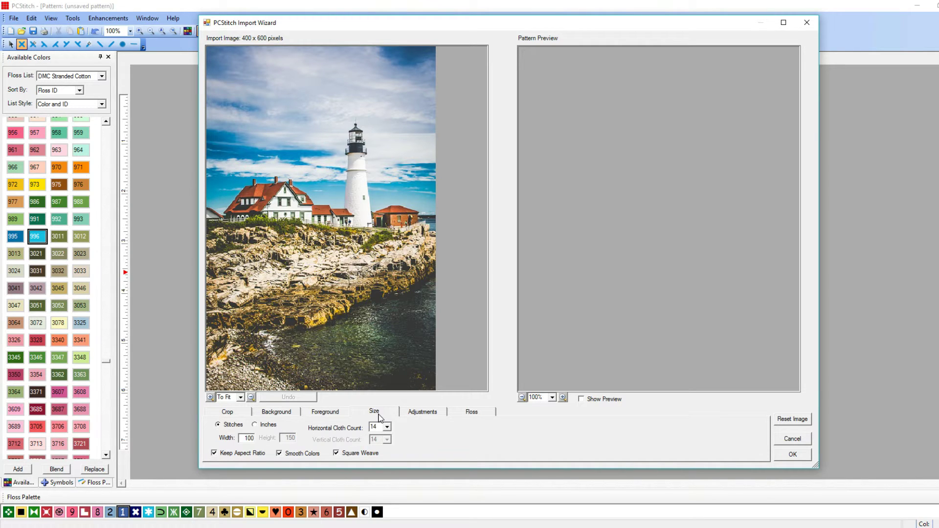
double_click(247, 438)
text(400)
Step: Look through the import's image adjustment types and floss settings without changing any of them
click(422, 412)
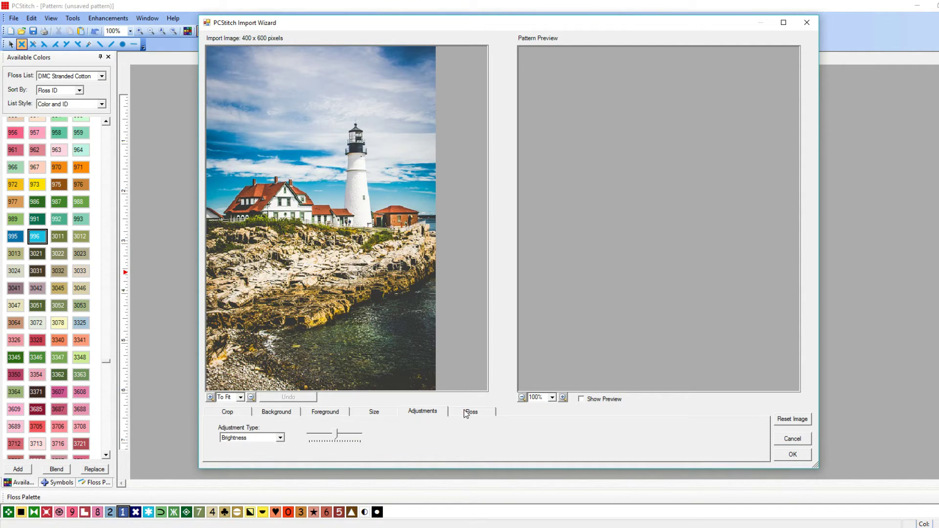
click(471, 412)
click(426, 412)
click(254, 437)
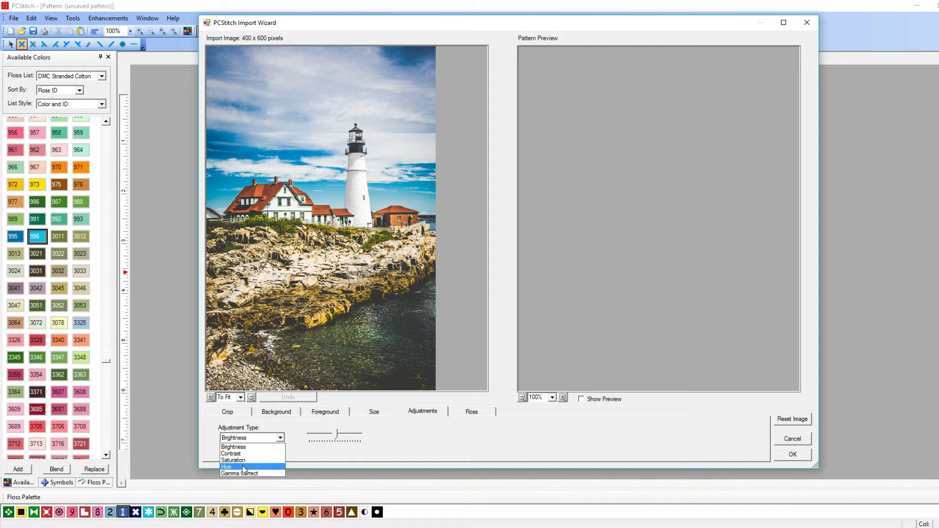
click(436, 428)
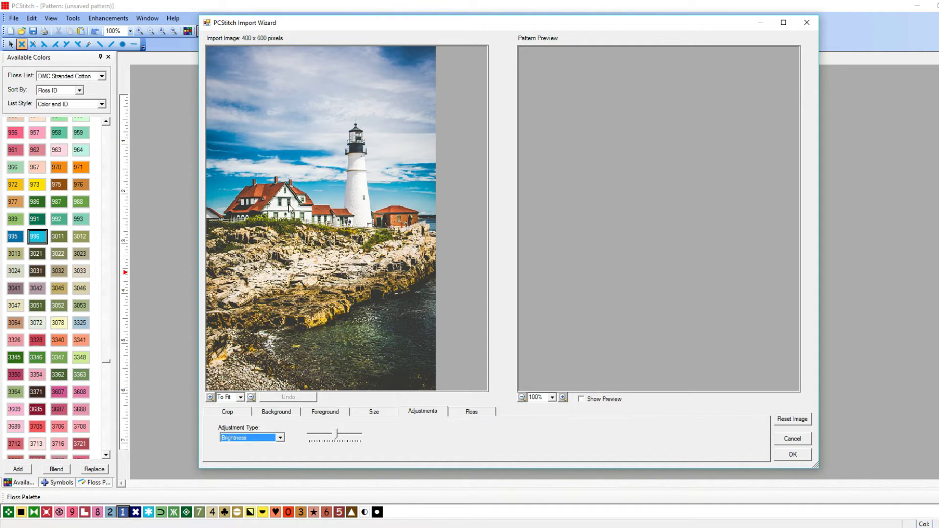
Step: Review the floss mapping options, show the pattern preview, and examine the lower part of the picture
click(491, 414)
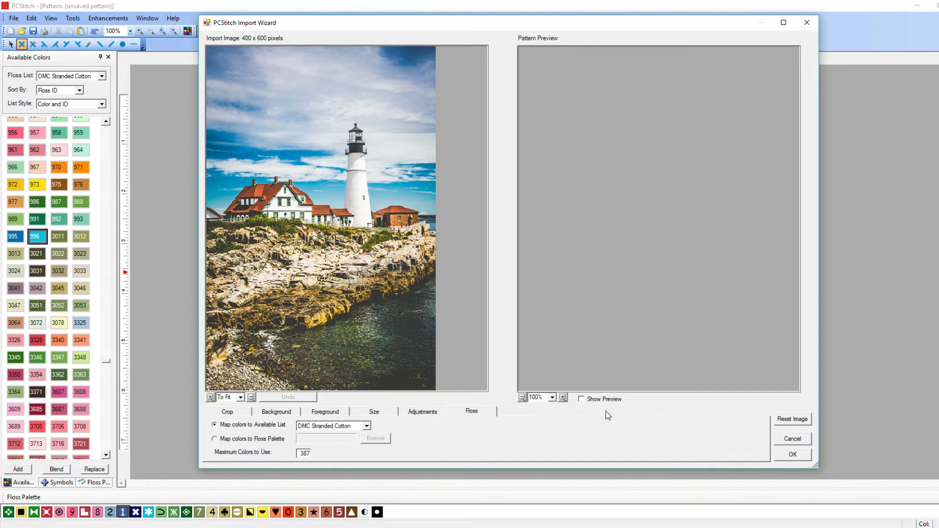
click(585, 401)
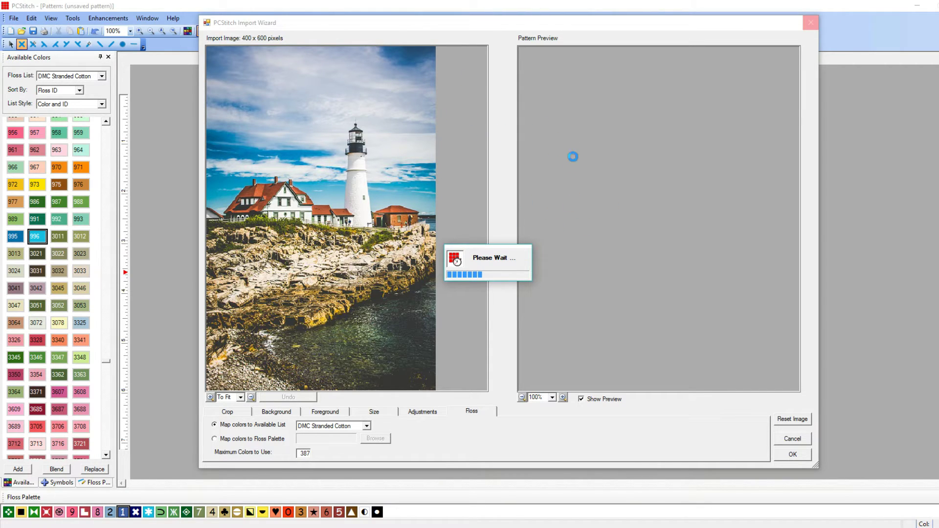
drag(792, 75, 809, 356)
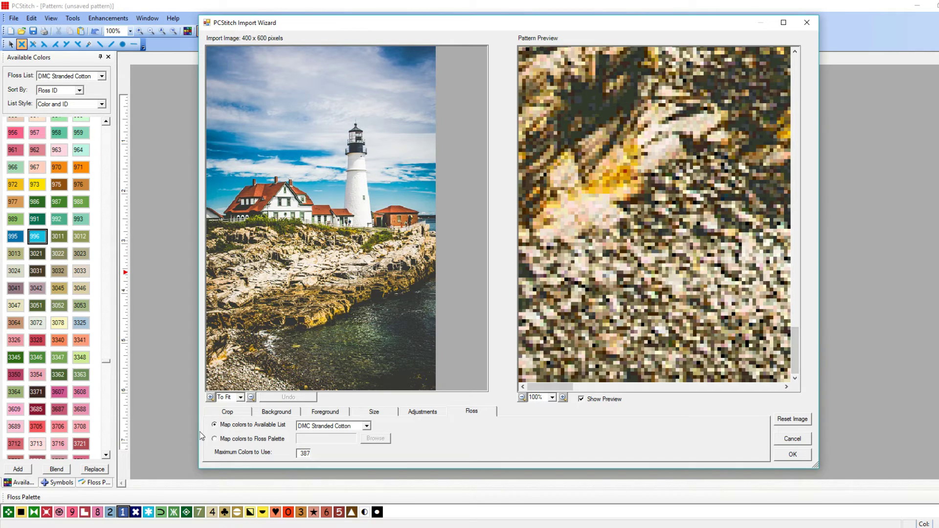
Step: Try an import width of 999 stitches, and clear the width value again
click(385, 414)
double_click(249, 437)
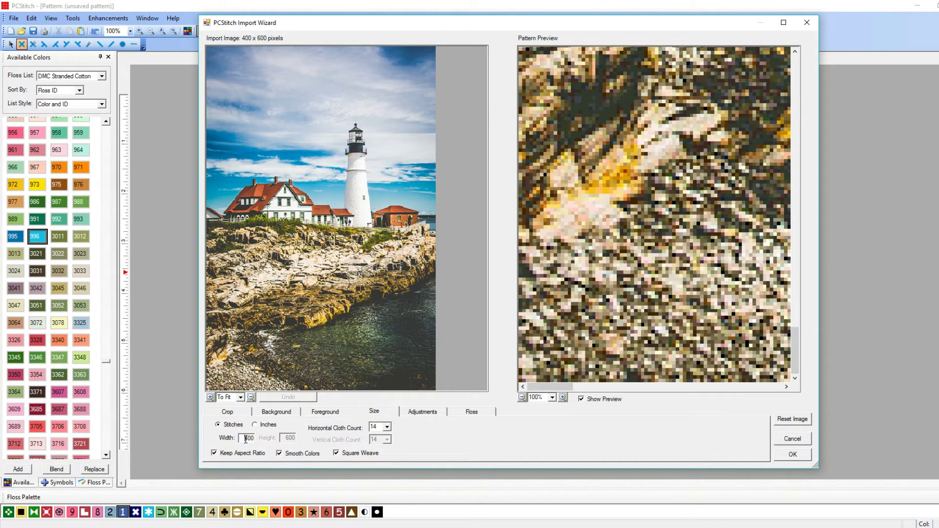
text(100)
key(BackSpace)
key(BackSpace)
key(BackSpace)
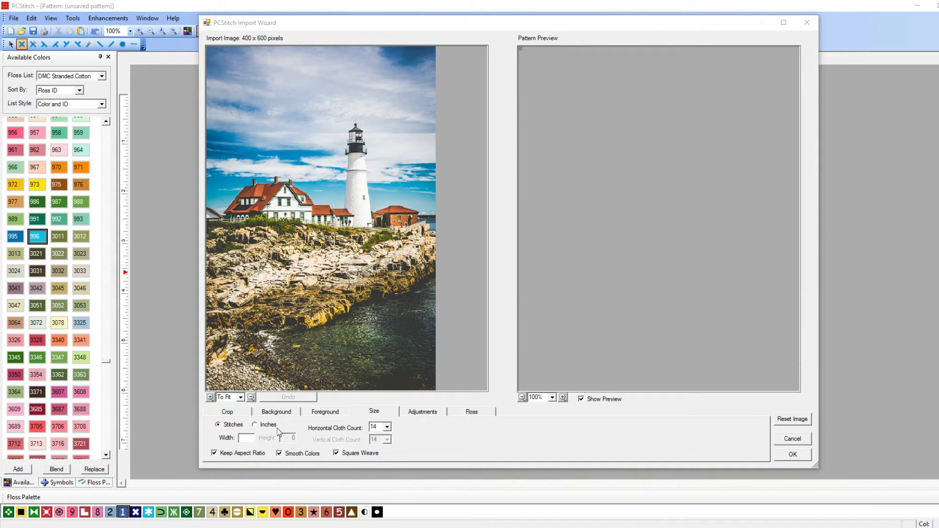
text(999)
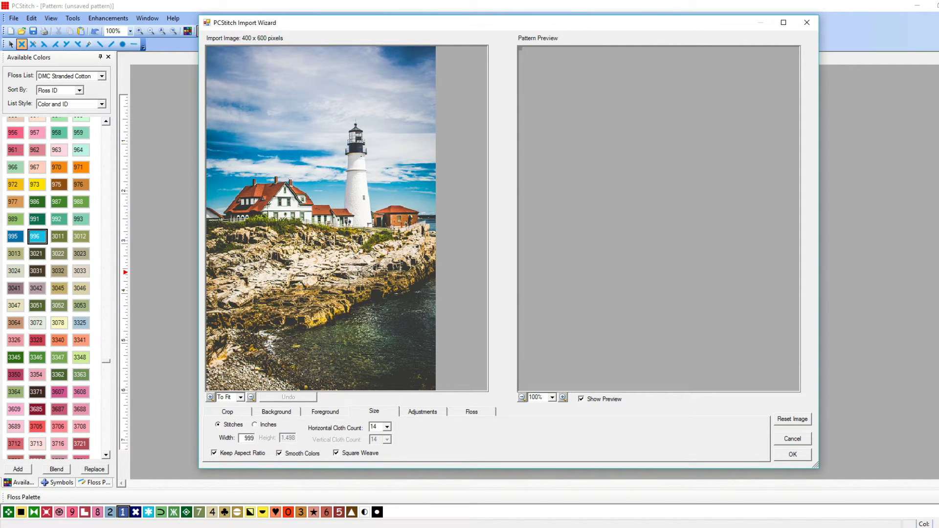
key(BackSpace)
key(BackSpace)
key(BackSpace)
click(715, 489)
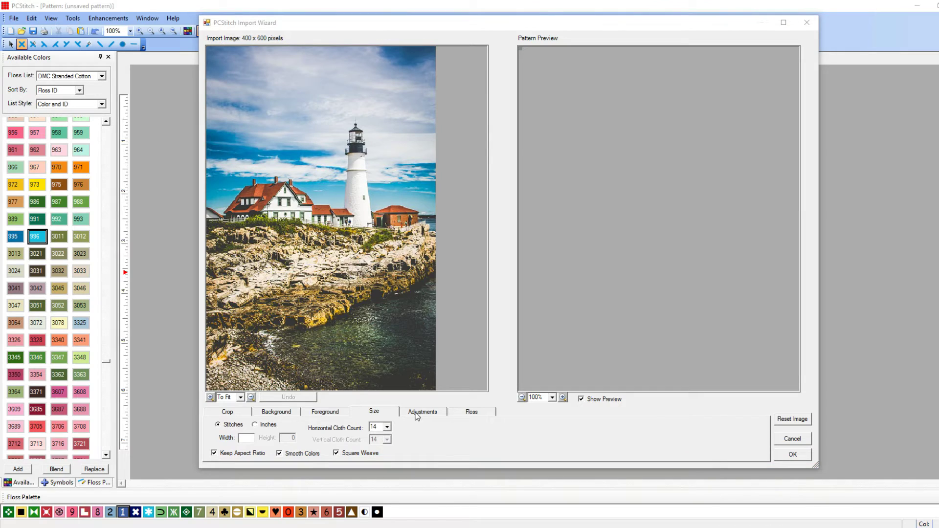
Step: Turn off the preview, set the import width to 400 stitches, and finish importing the lighthouse picture
click(247, 439)
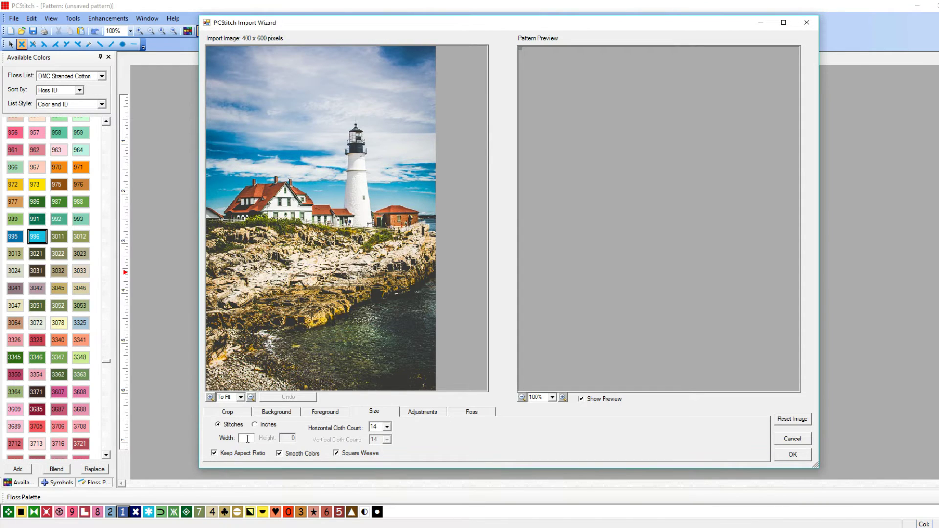
click(582, 400)
click(243, 440)
text(400)
click(793, 454)
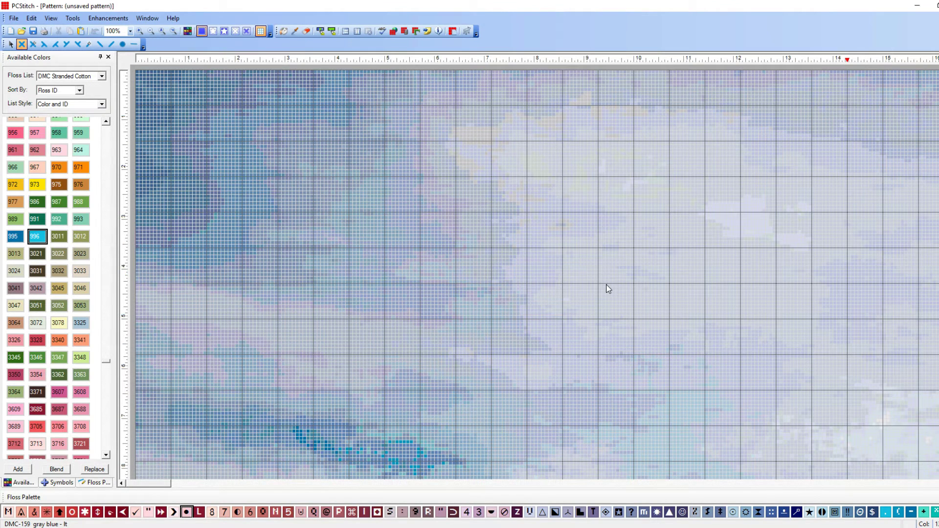
Step: View the entire lighthouse pattern at minimum zoom, and return to the 25% view
click(150, 31)
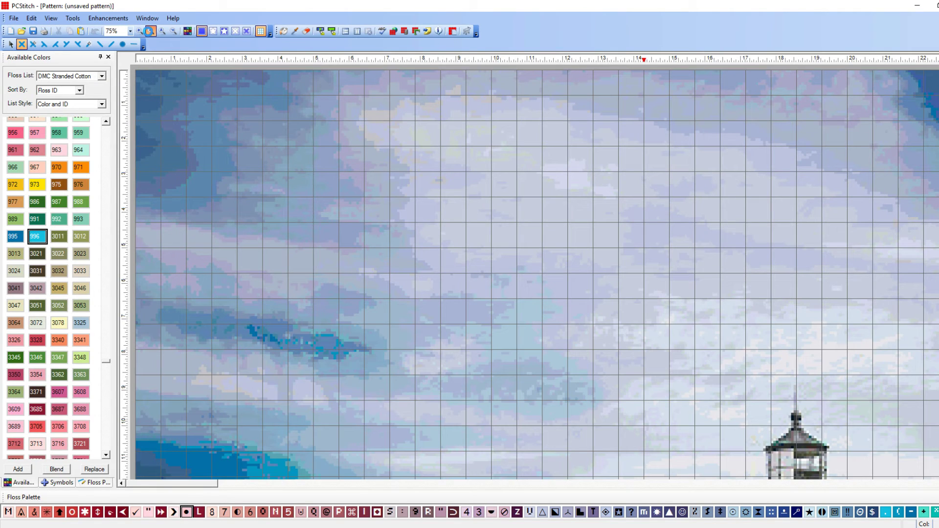
click(150, 31)
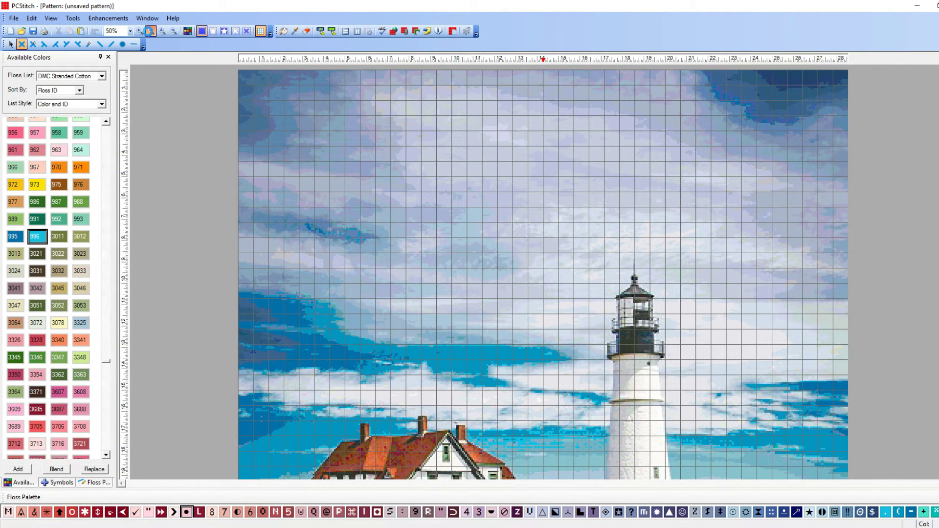
click(148, 31)
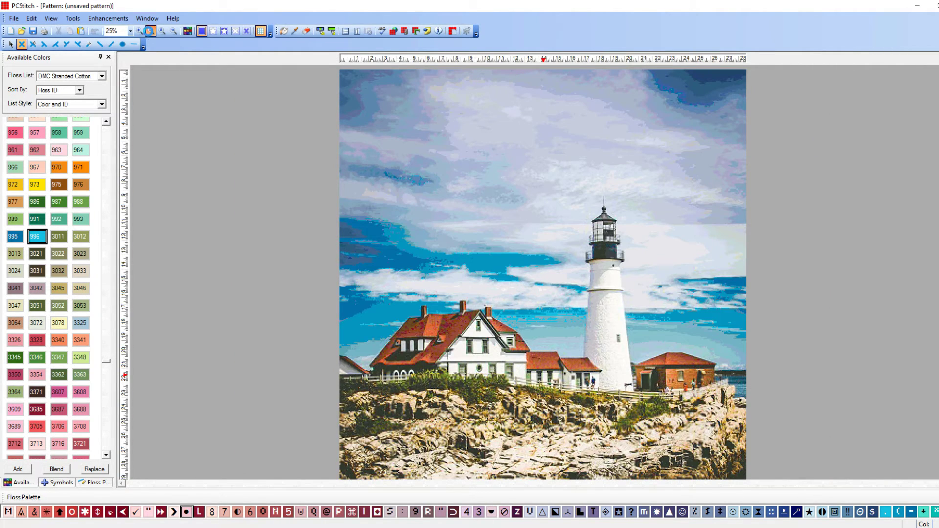
click(150, 31)
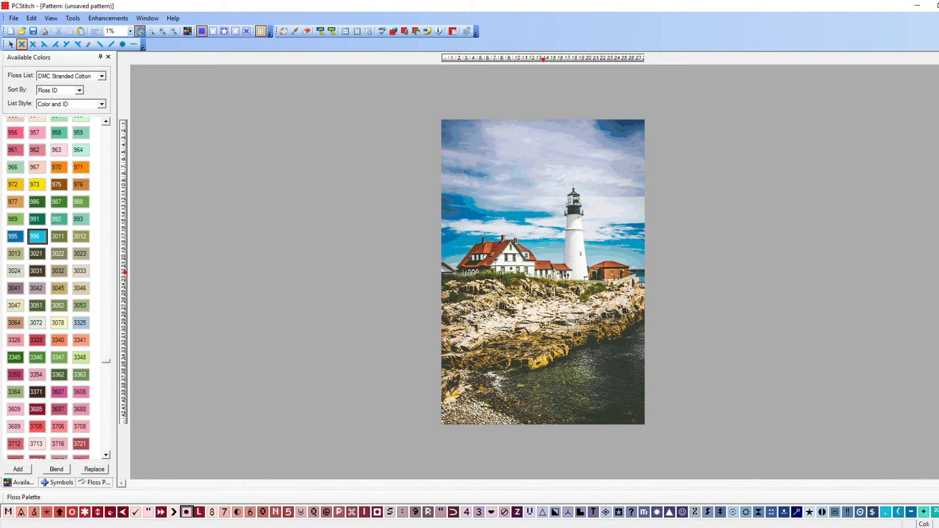
click(140, 32)
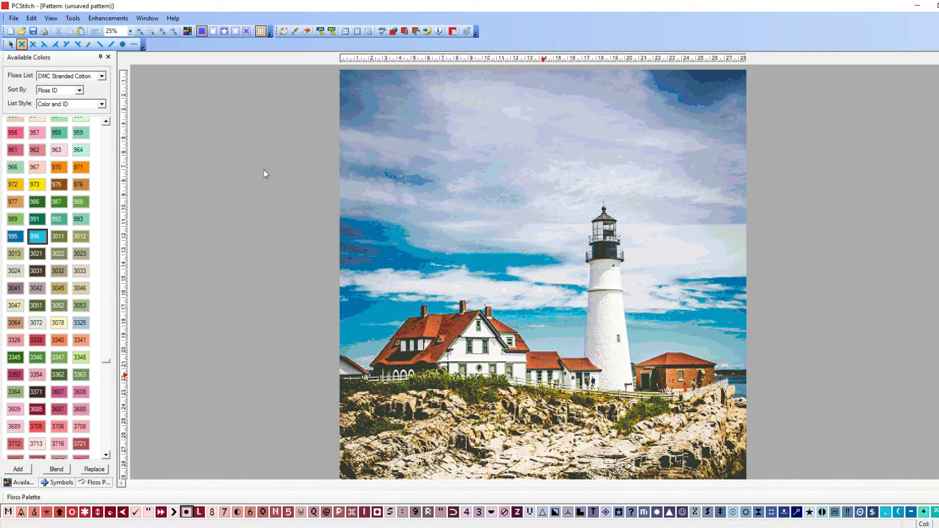
Step: Open the print settings for the lighthouse pattern and generate a print preview with stitches shown as symbols
click(14, 19)
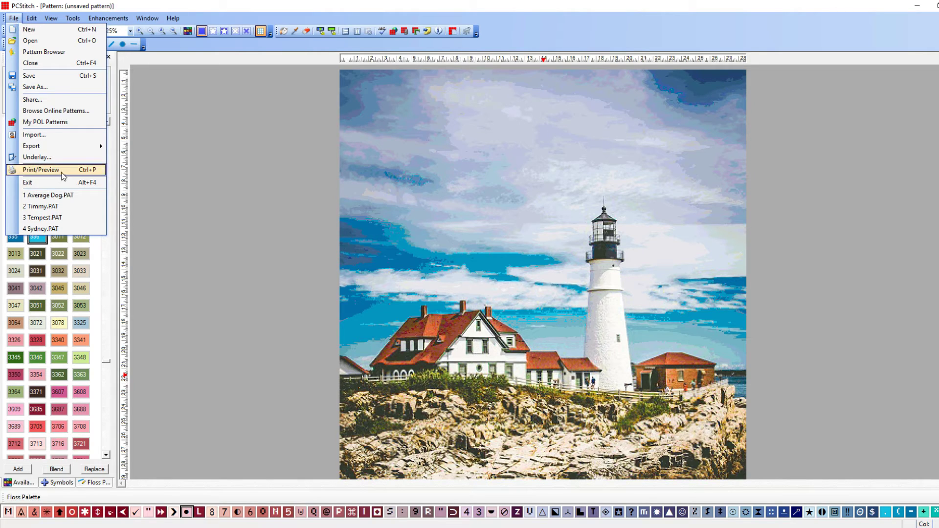
key(Escape)
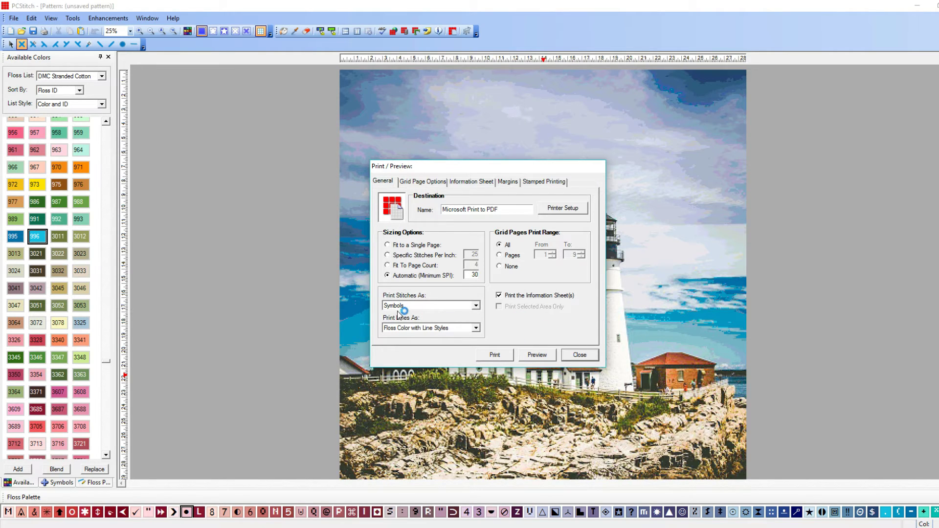
click(537, 355)
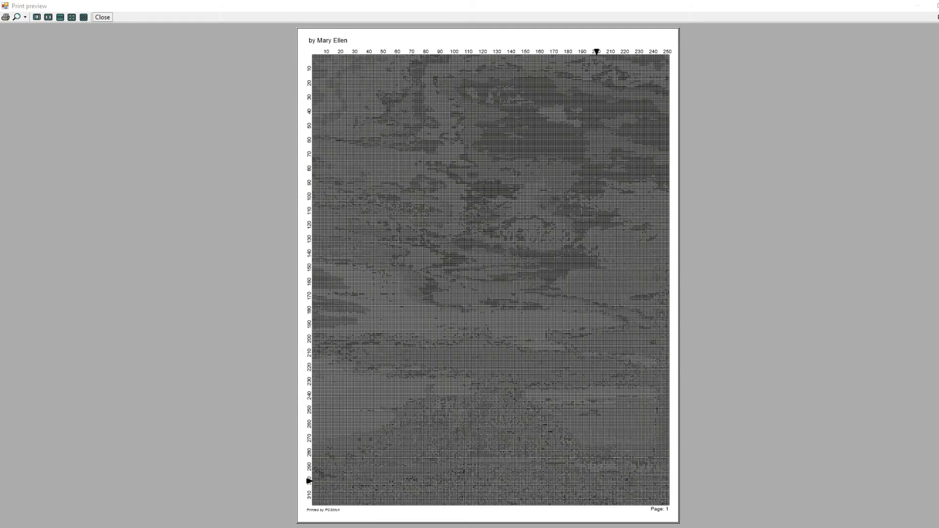
Step: Page through the previewed chart pages, color legend and floss list, return to the first page, and close the preview
key(Page_Down)
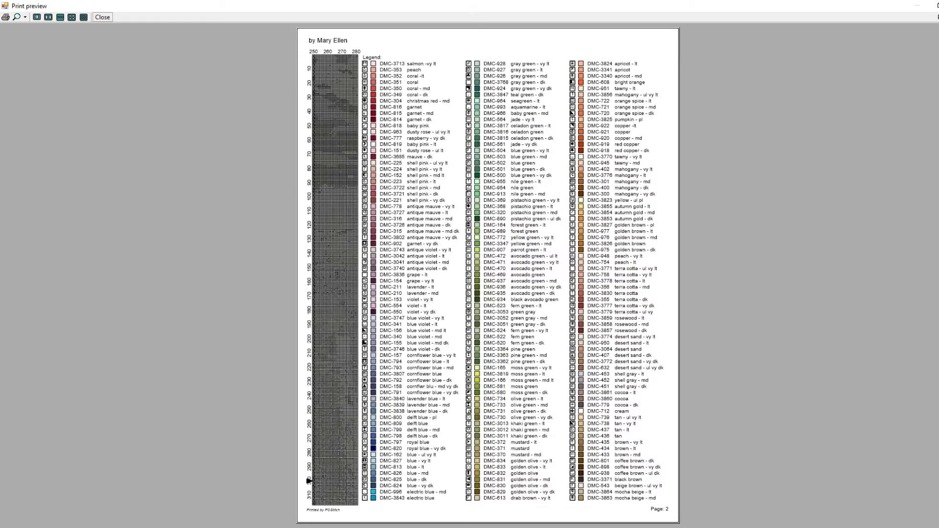
key(Page_Down)
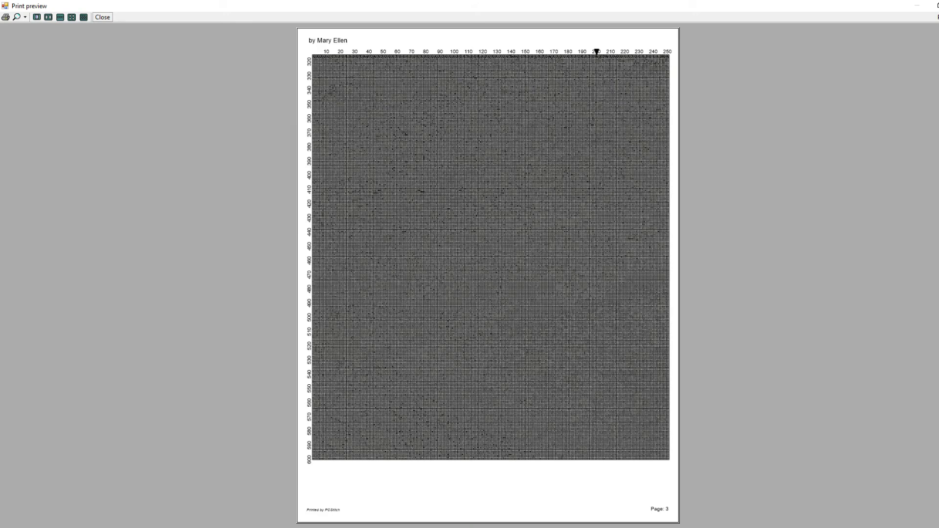
key(Page_Down)
key(Page_Down)
key(Page_Down)
key(Page_Down)
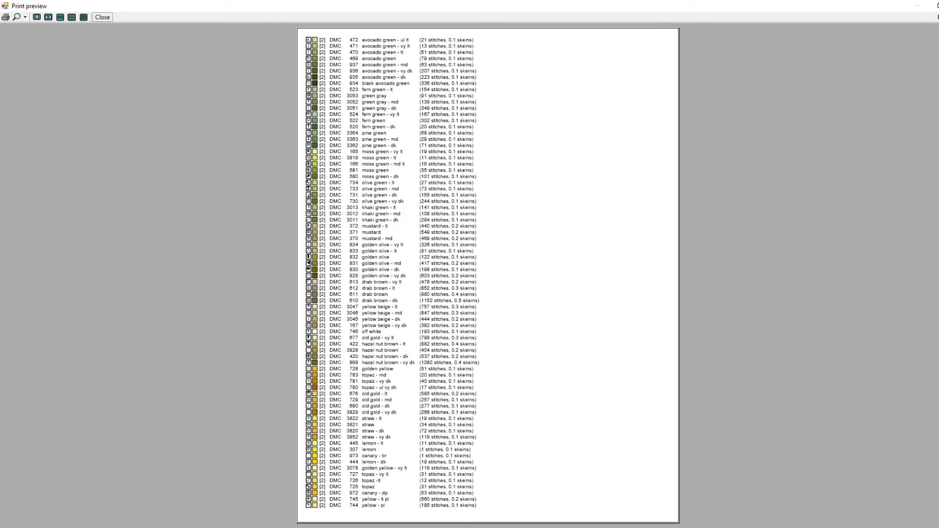
key(Page_Down)
key(Page_Up)
key(Page_Up)
key(Page_Up)
key(Page_Up)
key(Page_Up)
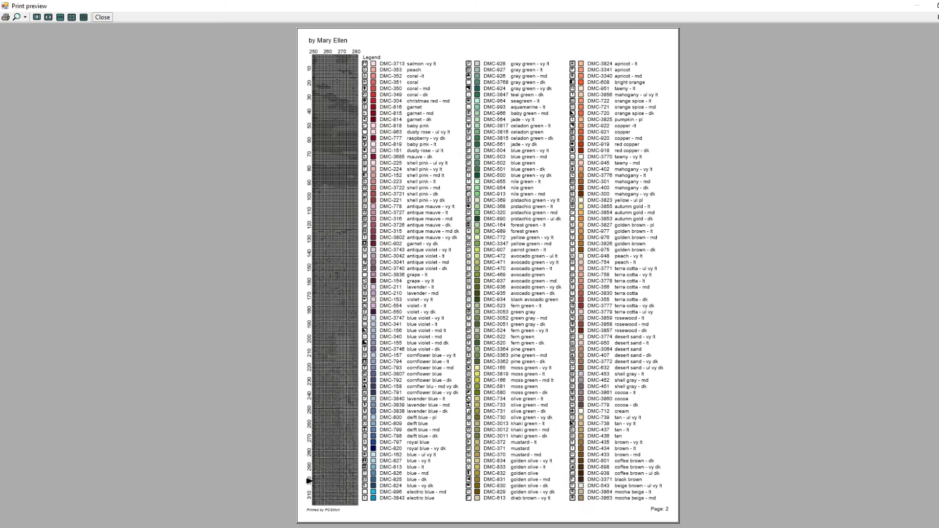
key(Page_Up)
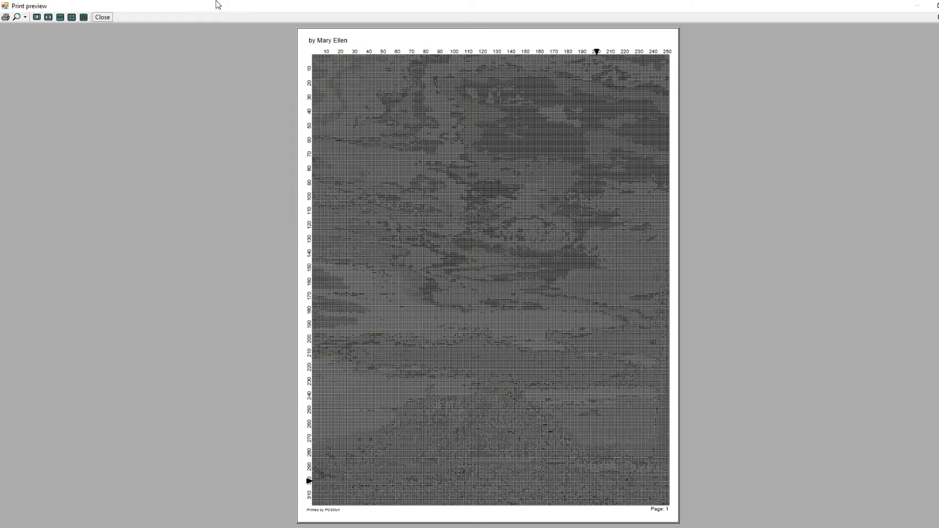
click(107, 20)
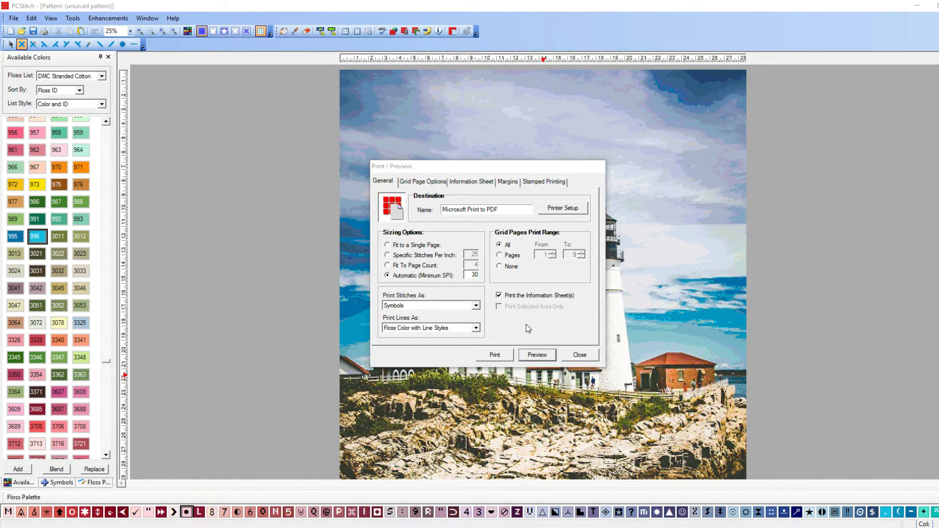
Step: Set the stitches to print as Symbols over color and generate a new print preview
click(390, 307)
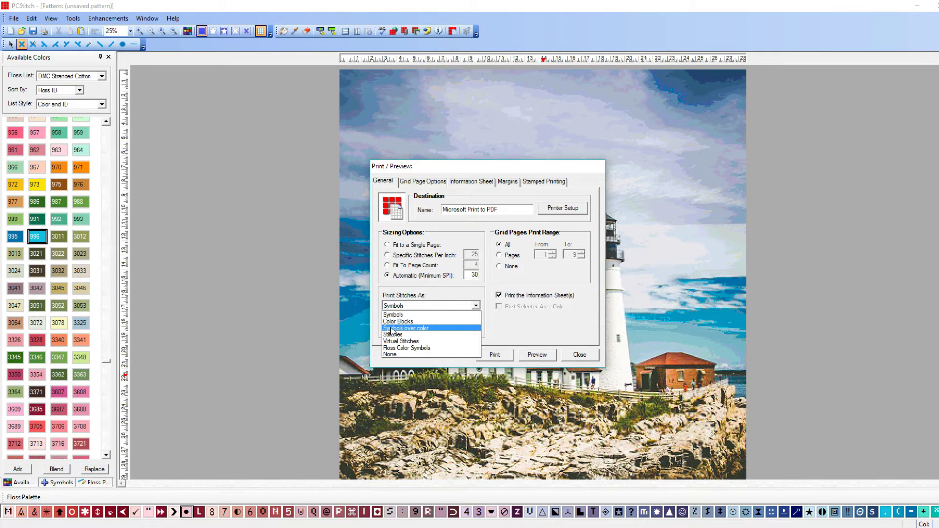
click(401, 329)
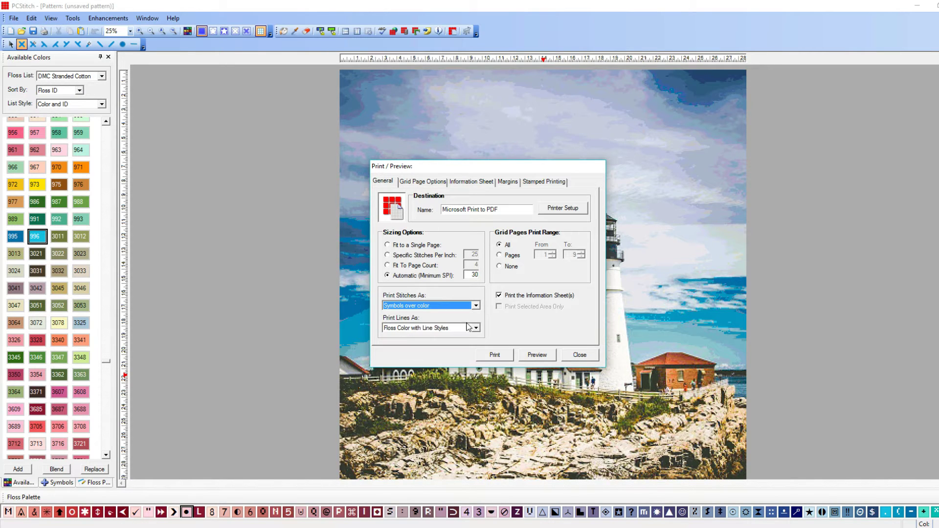
click(536, 355)
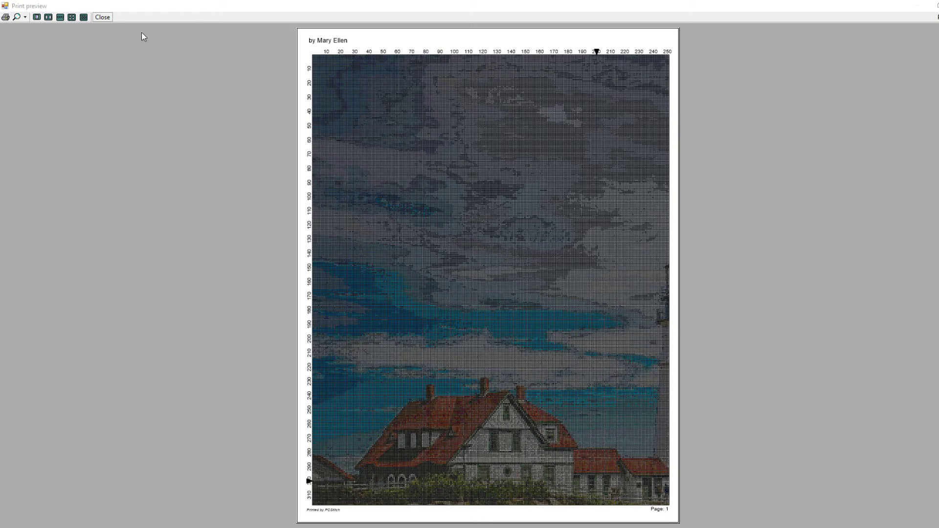
Step: Magnify the print preview to 200% and 500% to examine the symbols over color, and close the preview
click(25, 18)
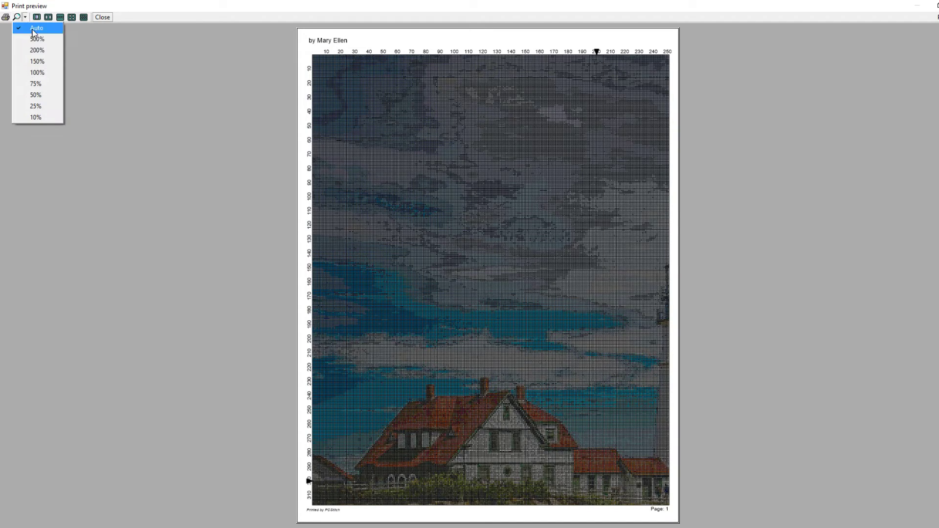
click(35, 61)
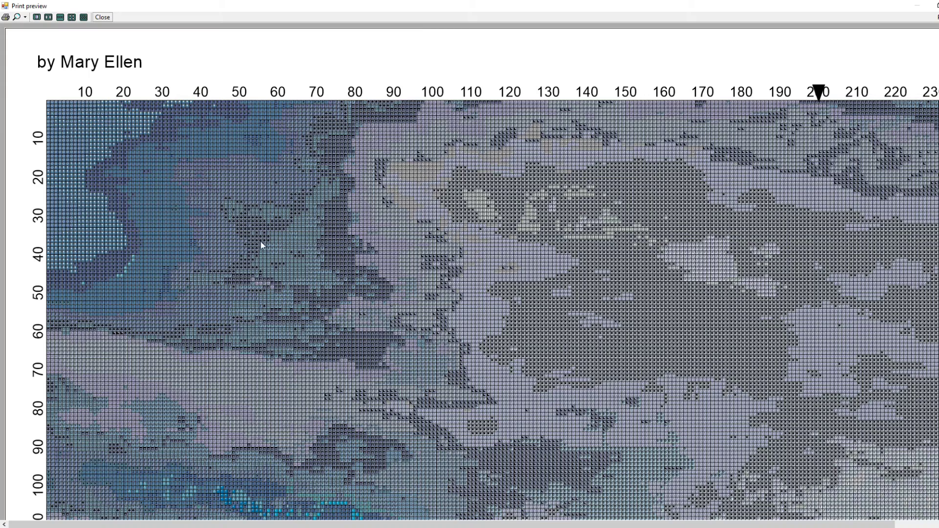
click(24, 17)
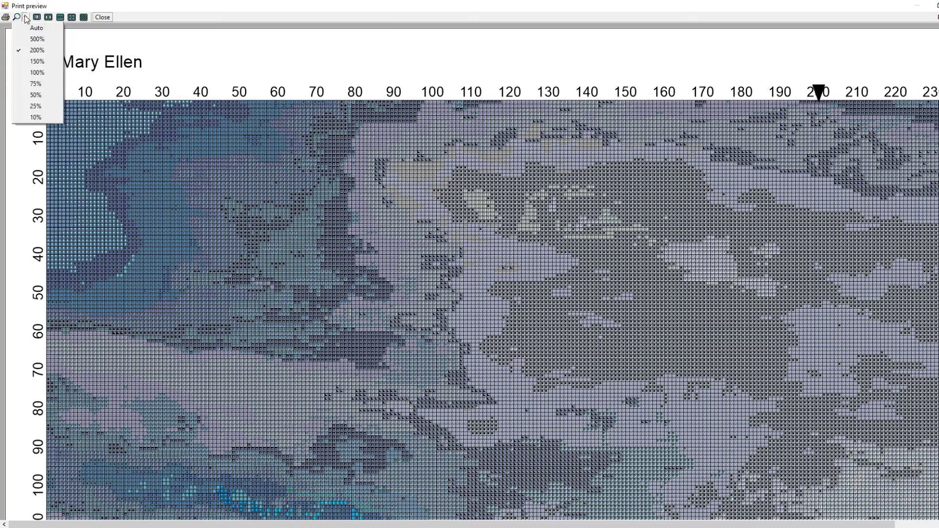
click(29, 46)
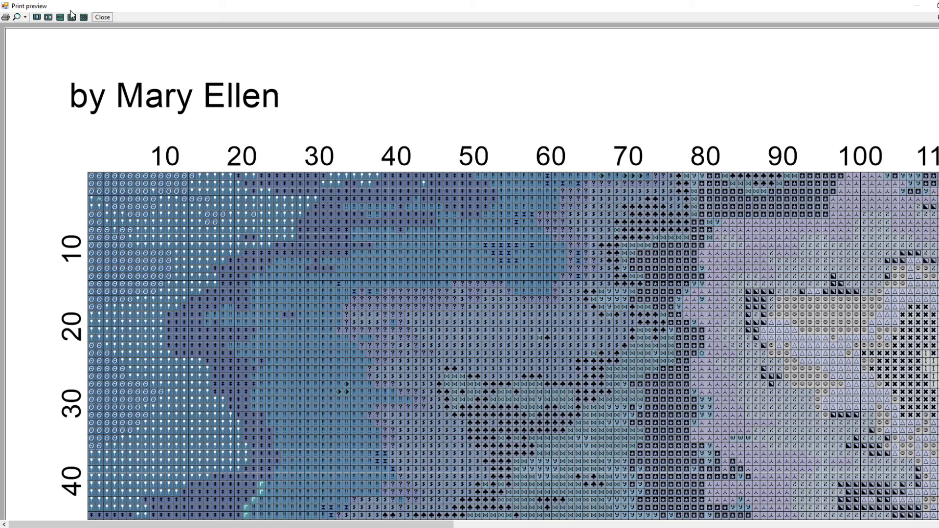
click(25, 18)
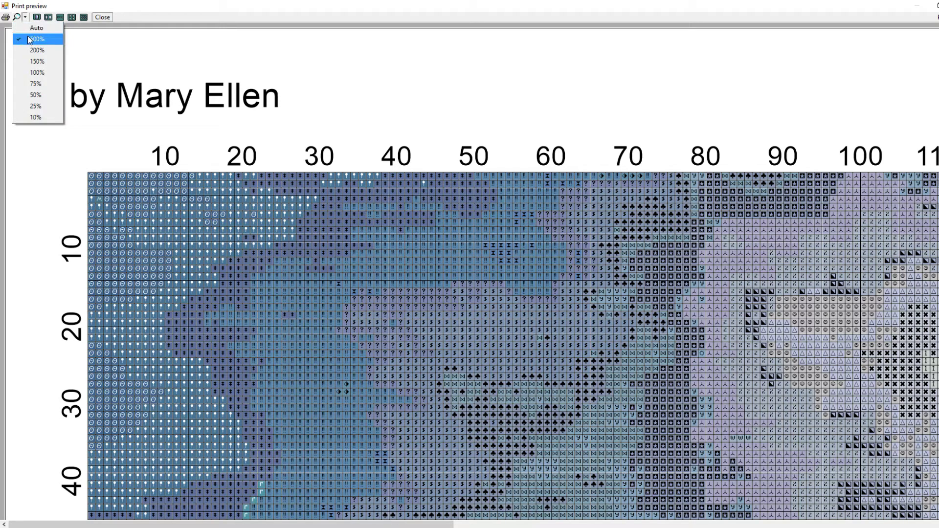
click(37, 39)
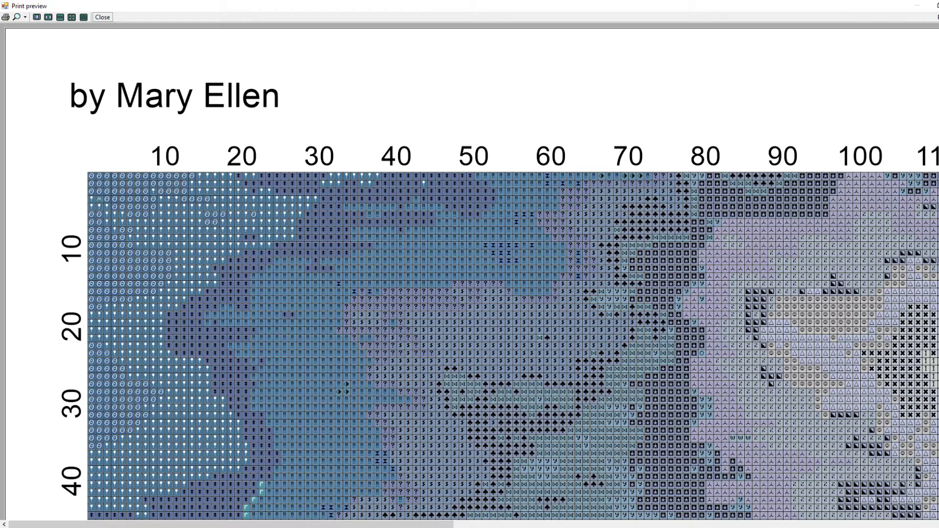
key(Escape)
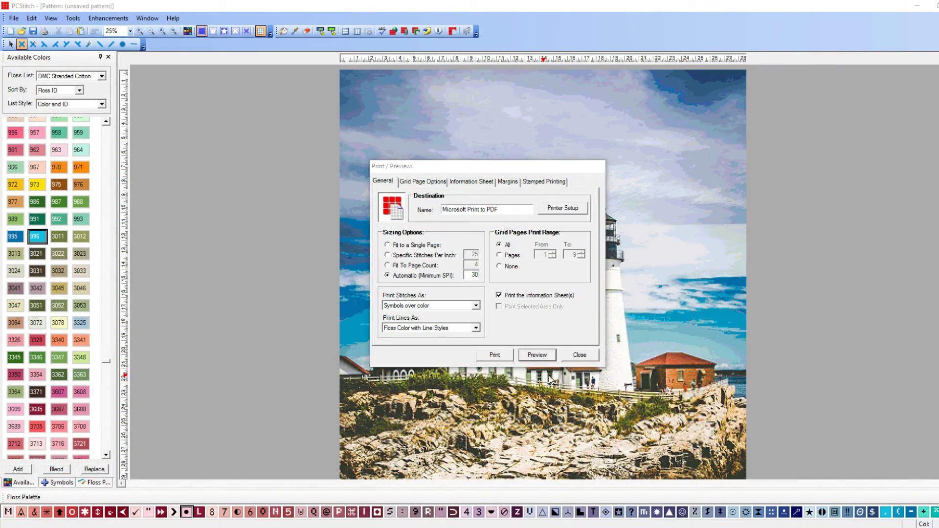
Step: Start printing the lighthouse chart to a PDF file, and cancel saving the output
click(485, 359)
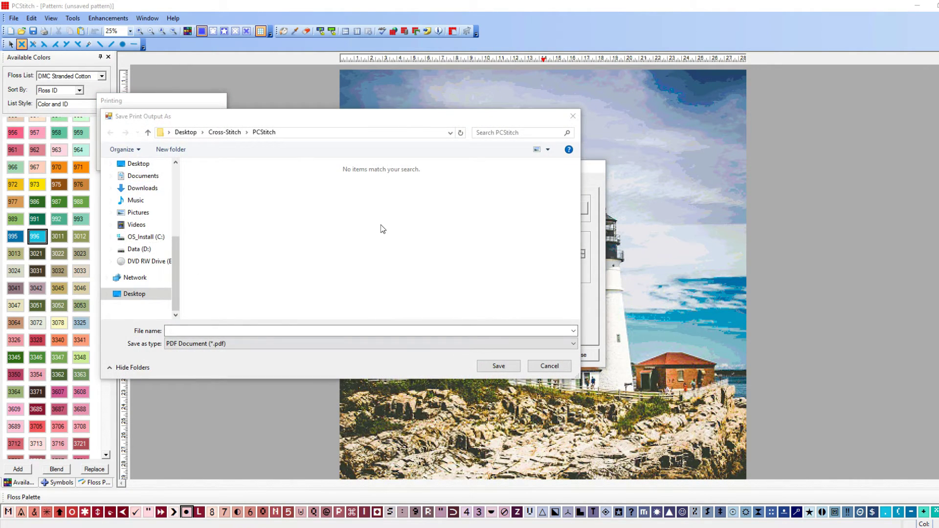
click(550, 366)
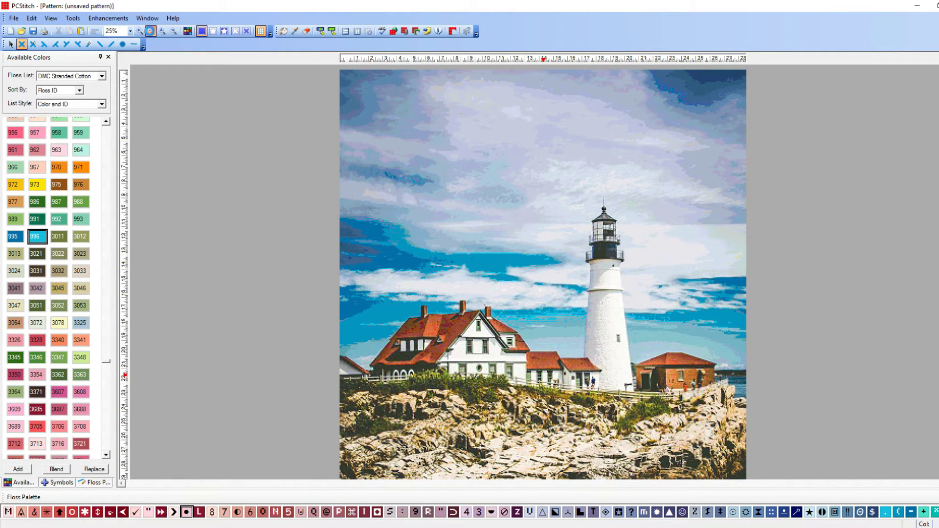
Step: Close the lighthouse pattern without saving its changes
click(150, 31)
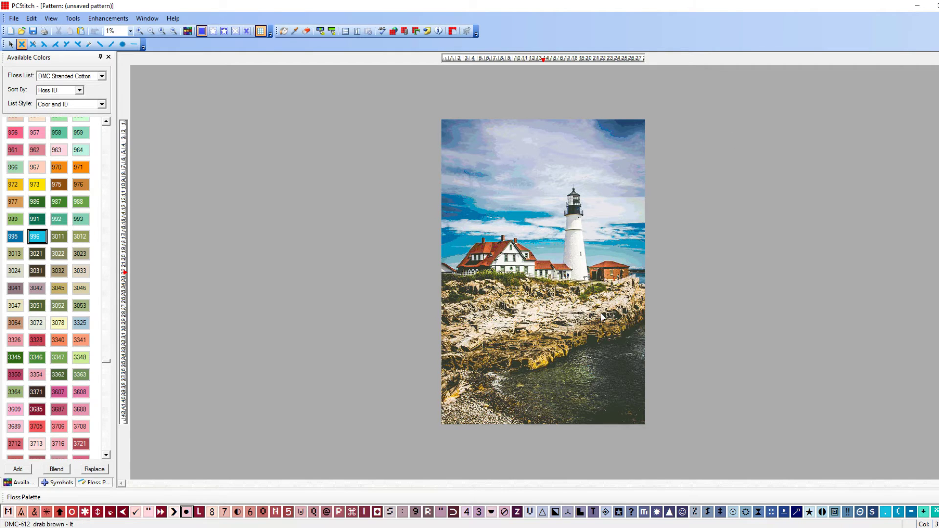
click(937, 29)
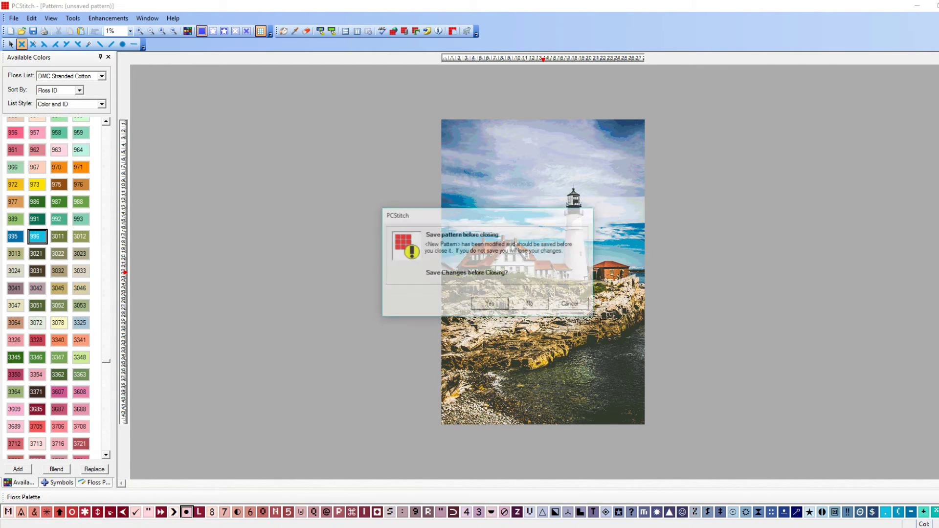
click(531, 305)
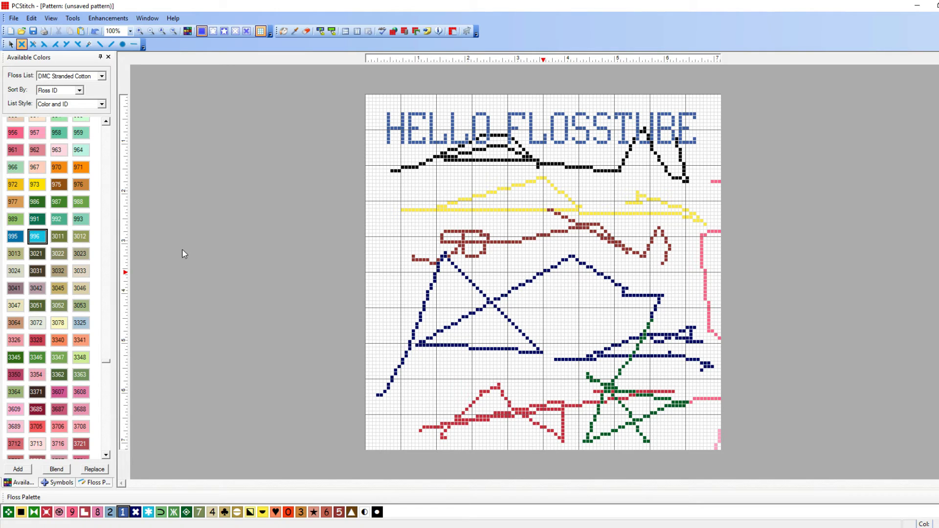
Step: Start a new picture import with the bluedress image
click(14, 20)
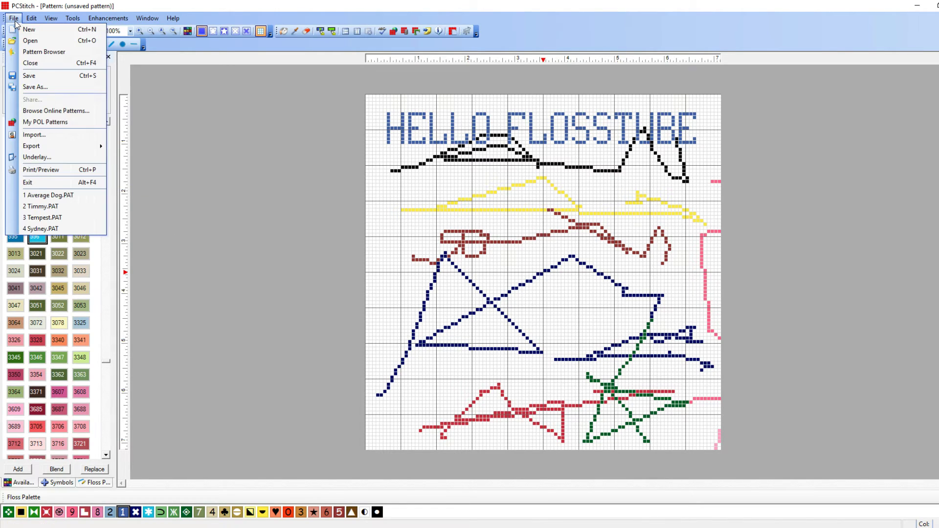
click(40, 137)
click(562, 228)
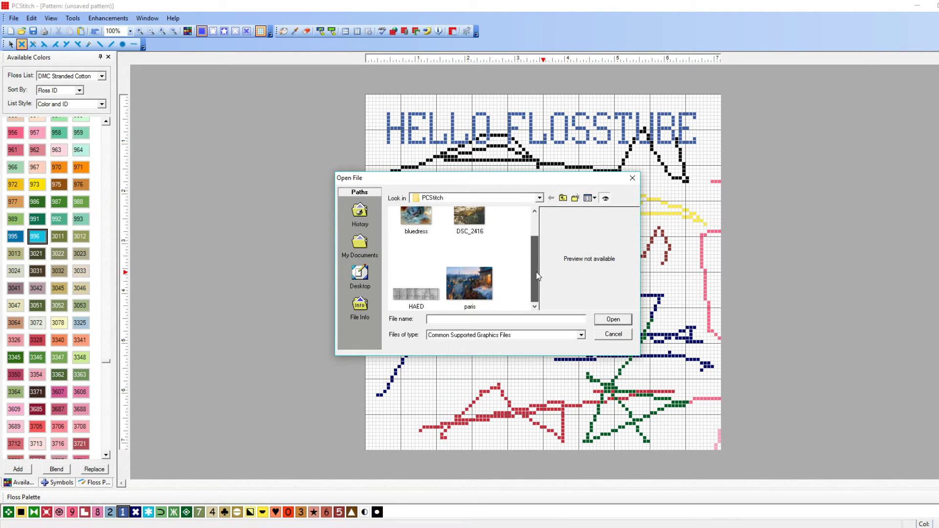
click(427, 246)
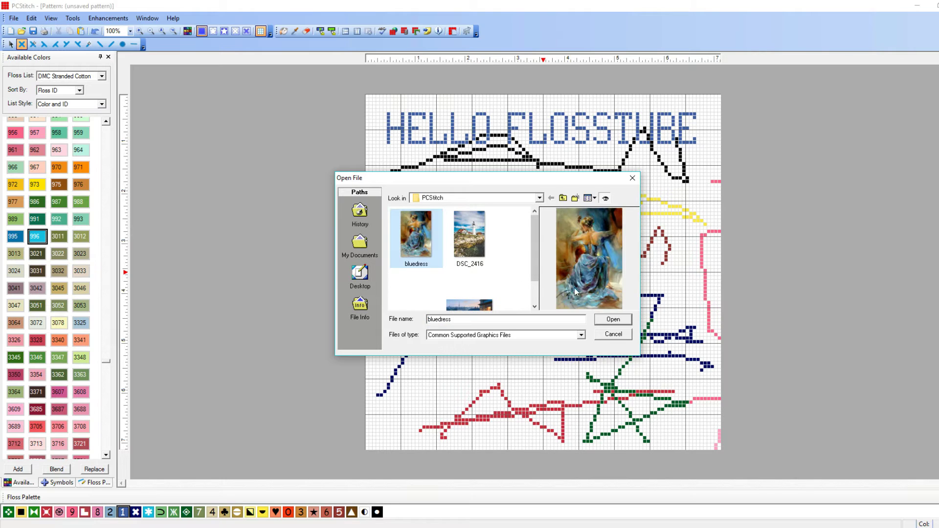
click(613, 319)
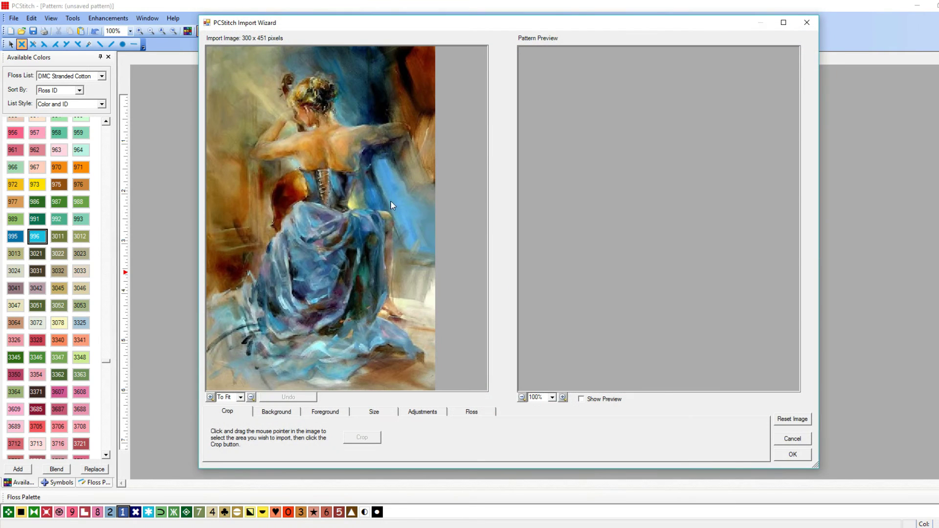
Step: Set the import width to 300 stitches and finish importing the bluedress picture as a pattern
click(372, 412)
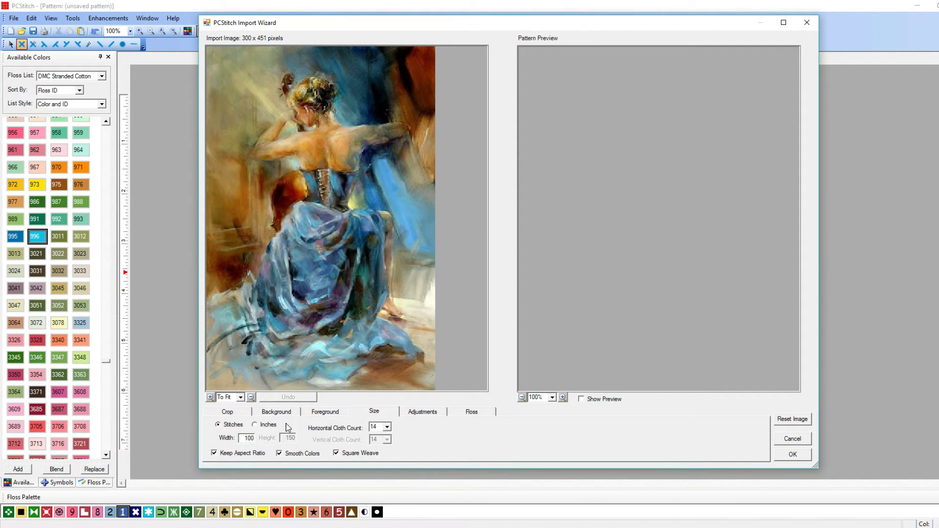
double_click(248, 437)
text(300)
click(789, 455)
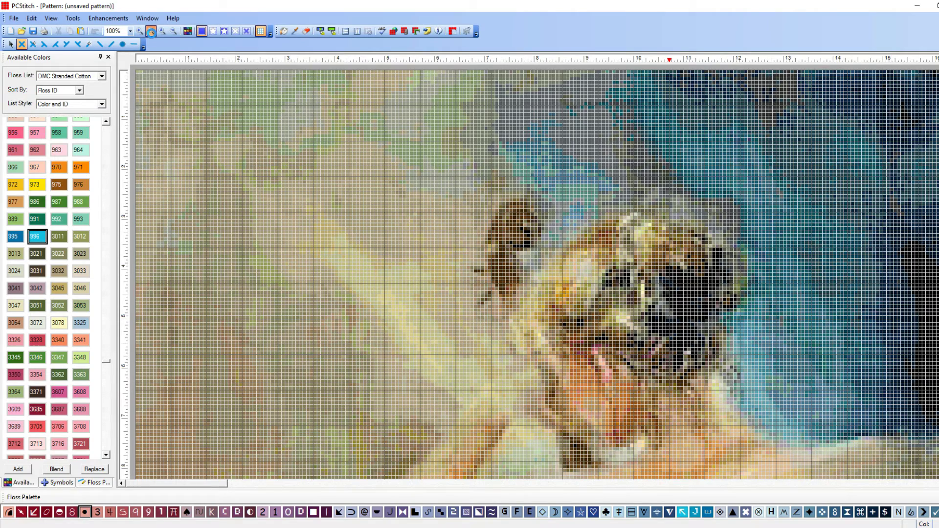
Step: Close the bluedress pattern without saving its changes
click(151, 33)
click(151, 32)
click(151, 32)
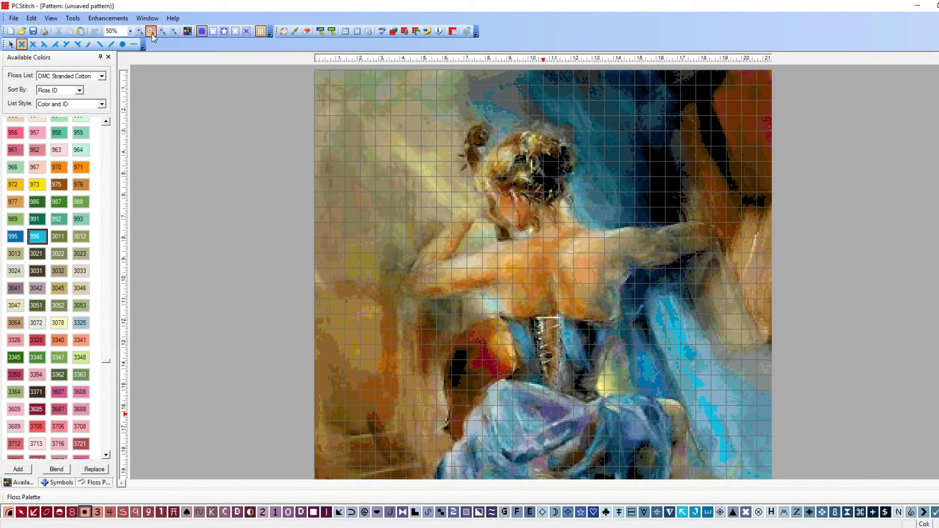
click(152, 33)
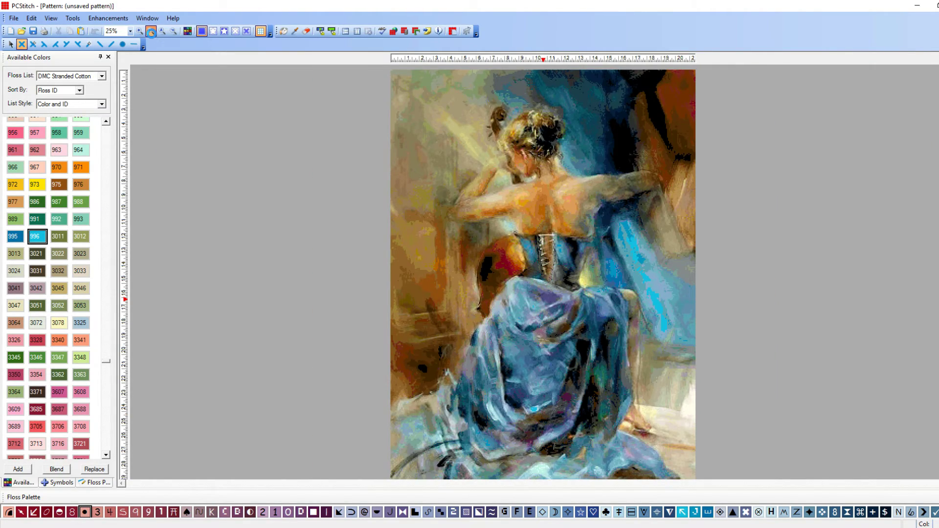
click(152, 32)
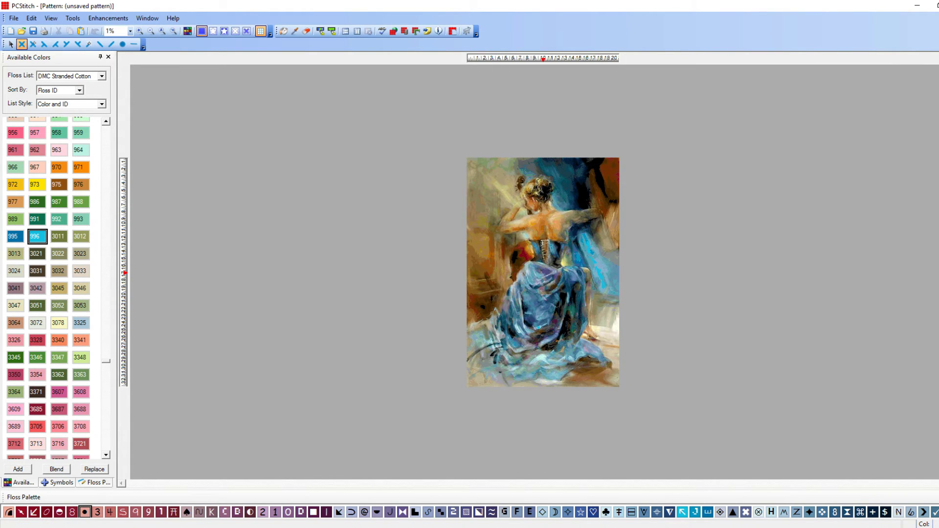
key(alt+F4)
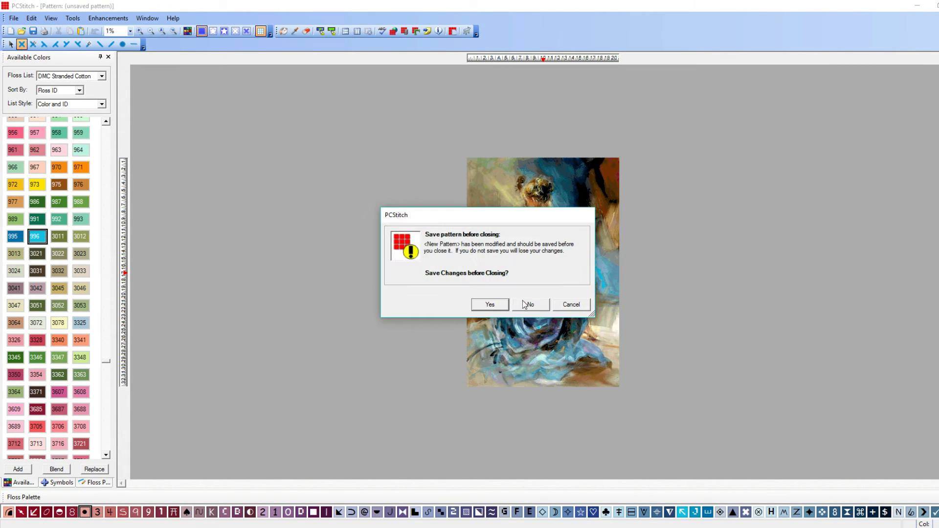
click(523, 303)
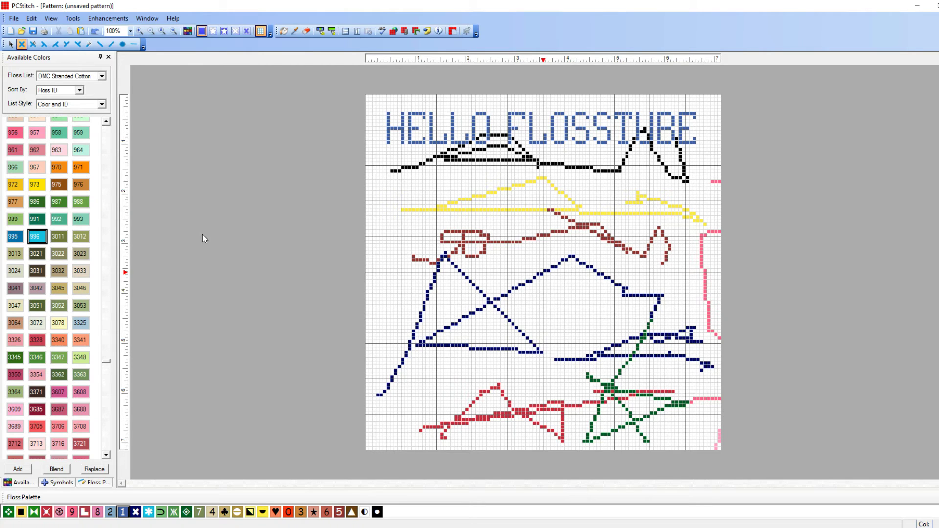
Step: Start a new picture import from a disk file with the HAED image from the PCStitch folder
click(14, 18)
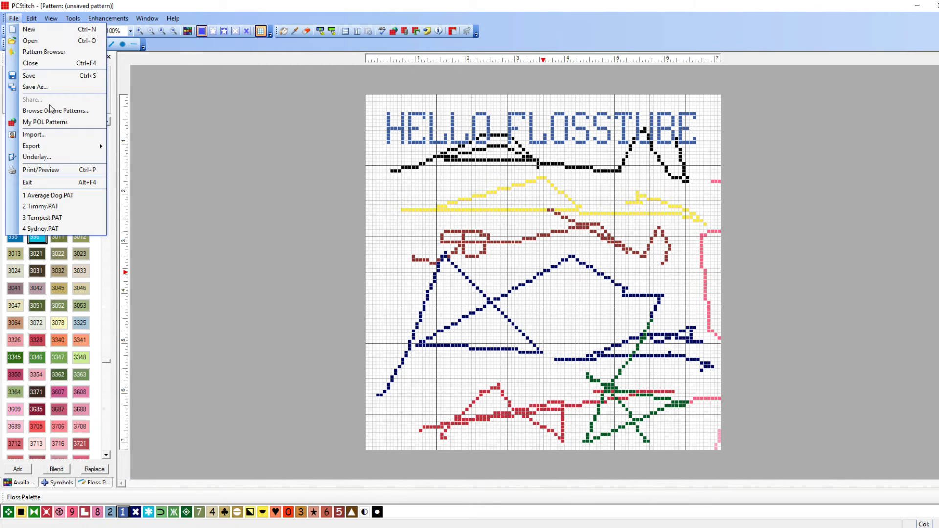
click(32, 135)
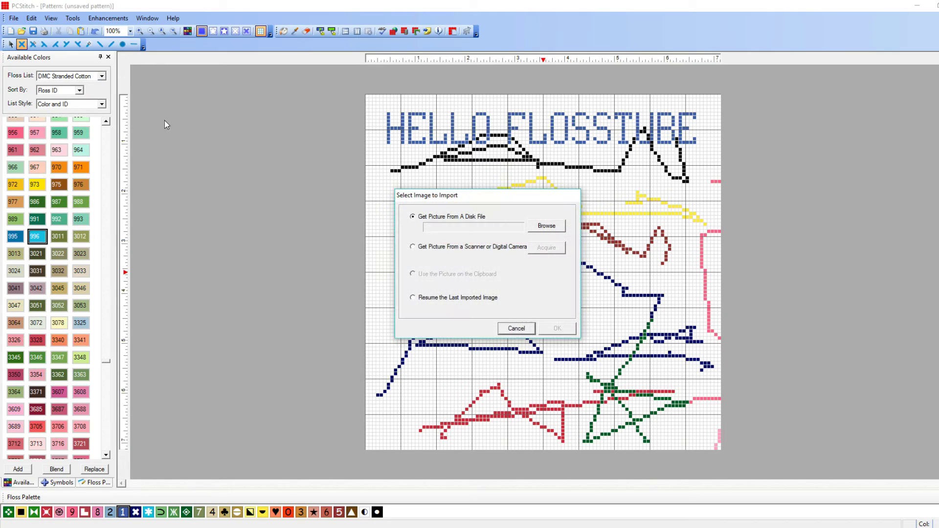
click(546, 226)
drag(534, 278, 534, 300)
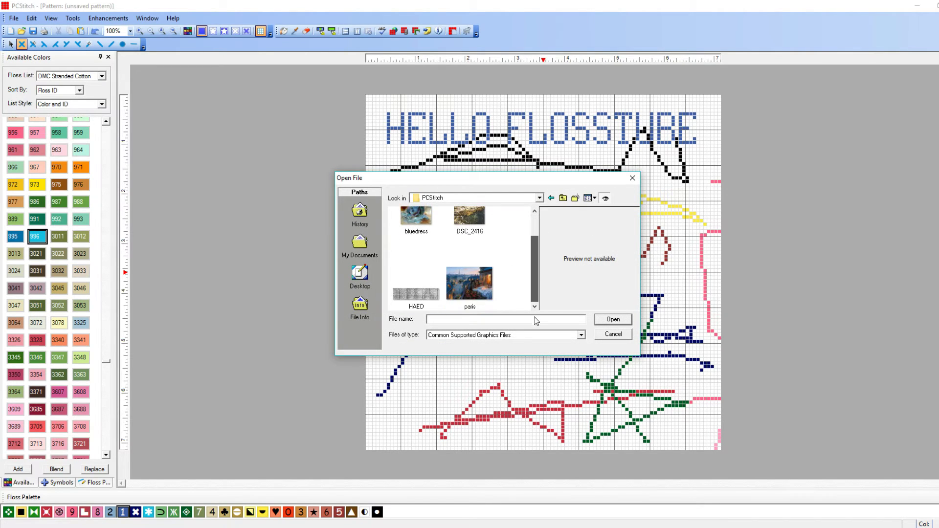
click(416, 288)
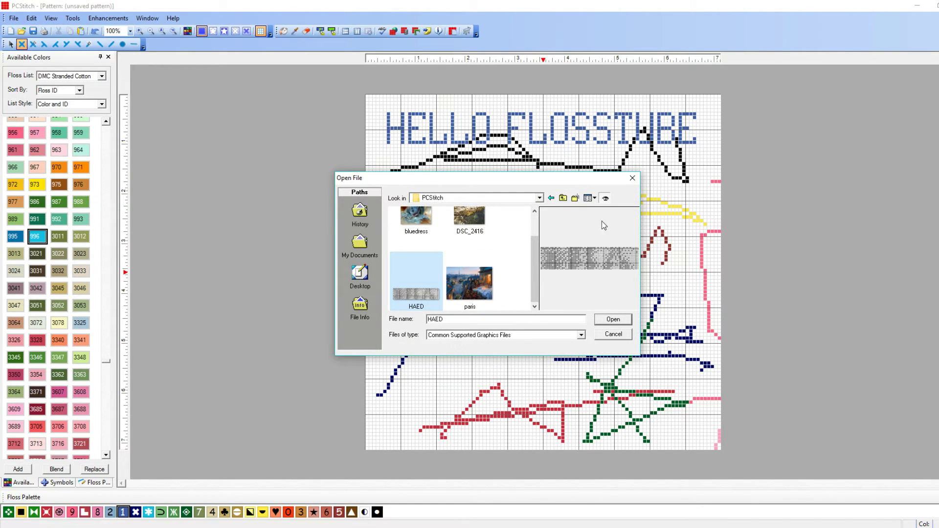
click(614, 319)
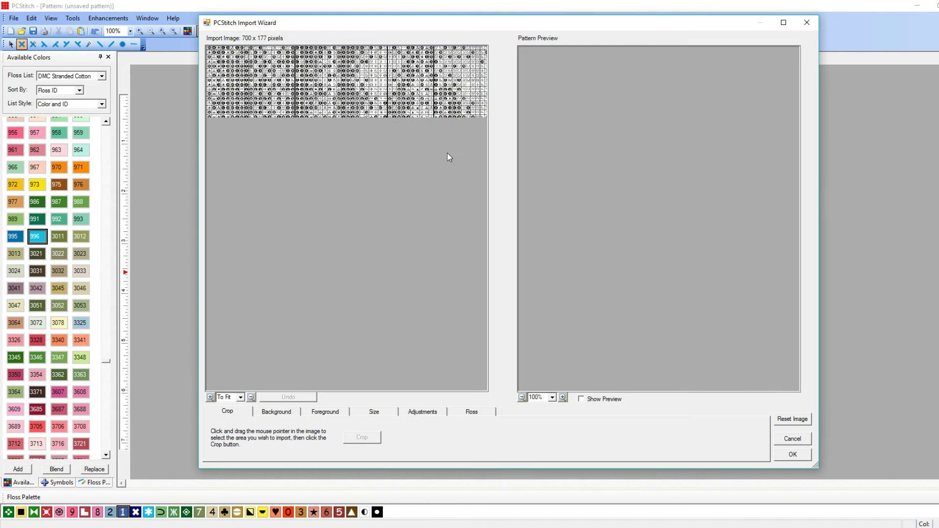
Step: Crop the HAED chart image to its leftmost part, about 235 x 156 pixels
click(436, 416)
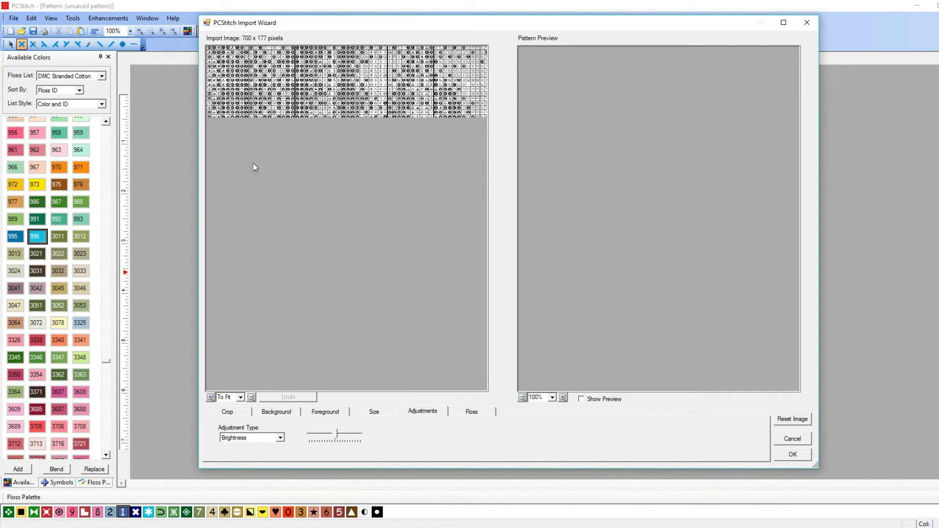
click(227, 412)
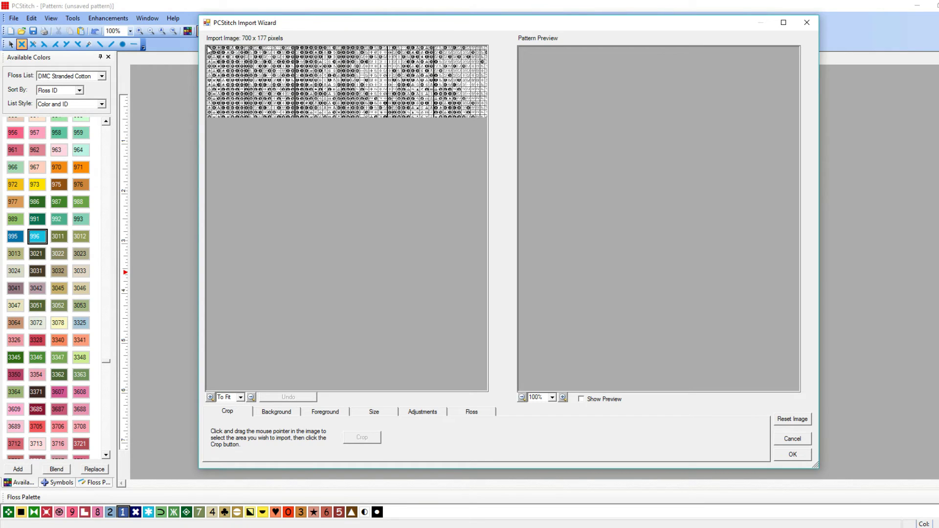
drag(209, 48, 309, 117)
click(362, 439)
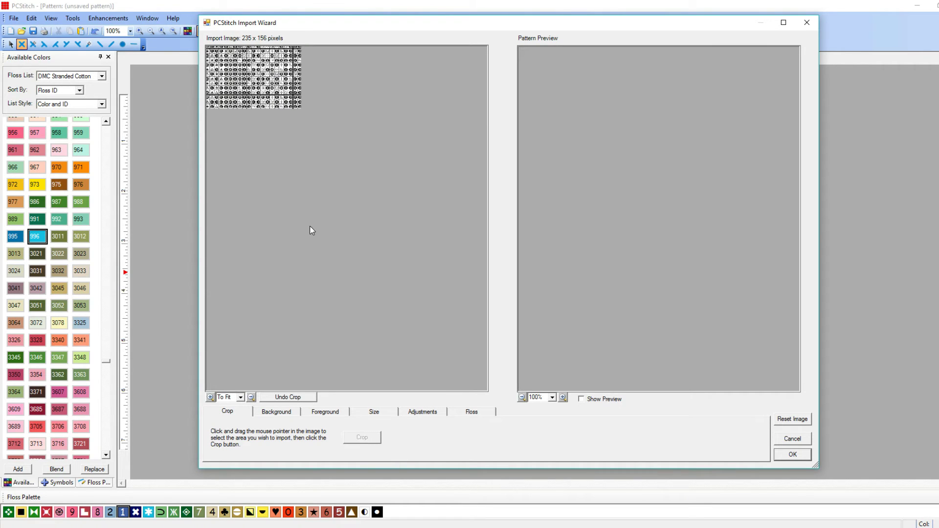
Step: Set the import width to 235 stitches and finish importing the cropped HAED image as a pattern
click(390, 412)
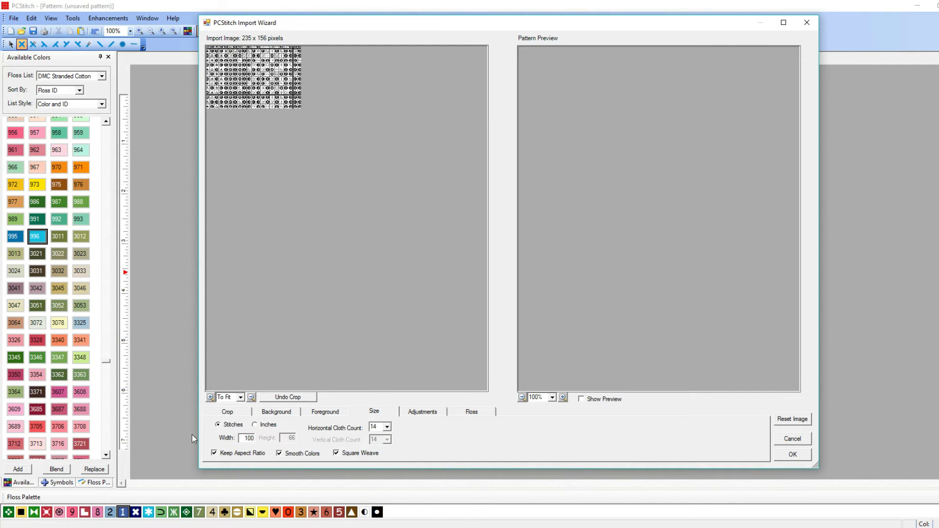
double_click(248, 437)
text(235)
click(792, 454)
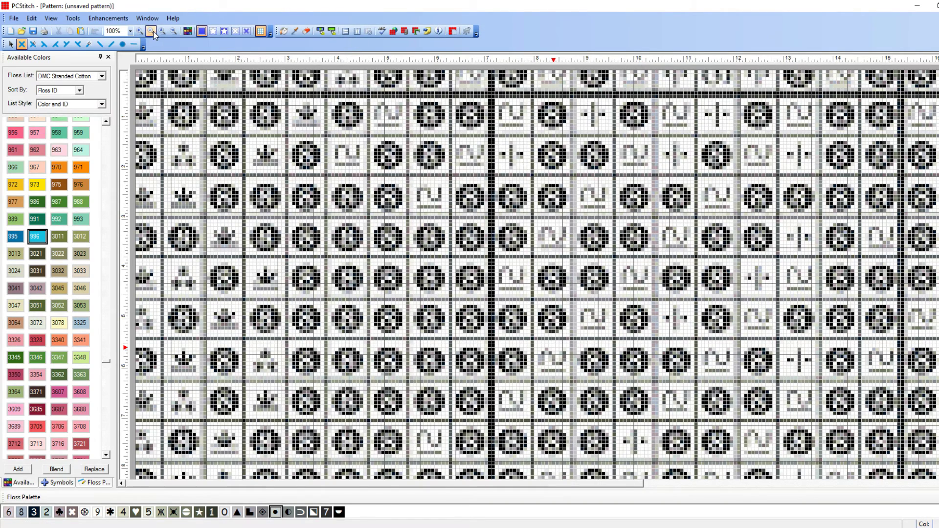
Step: Examine the whole imported HAED chart at reduced magnifications to judge how legible its symbols are
click(152, 31)
click(152, 32)
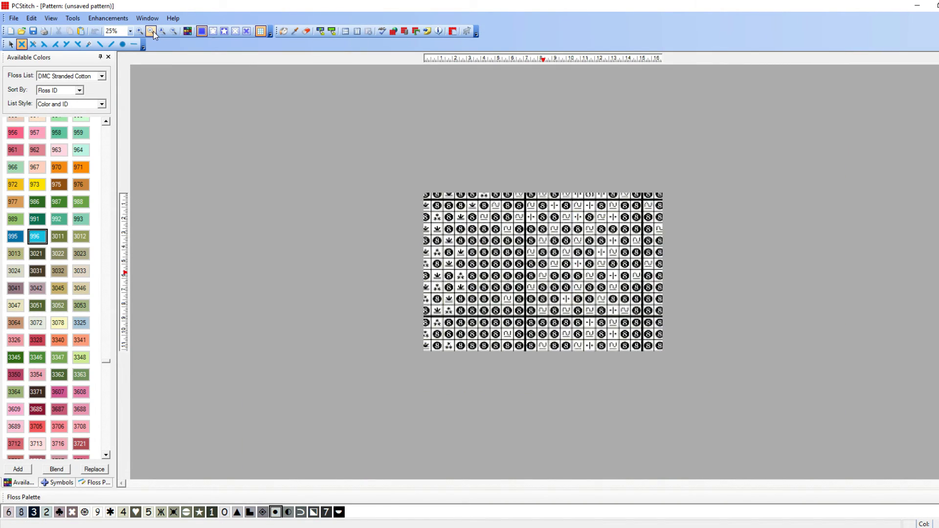
click(151, 31)
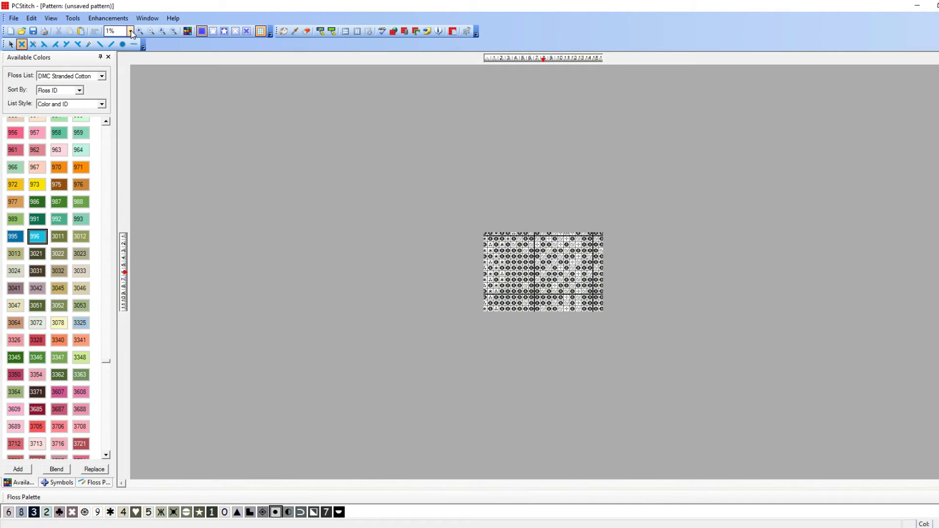
click(130, 31)
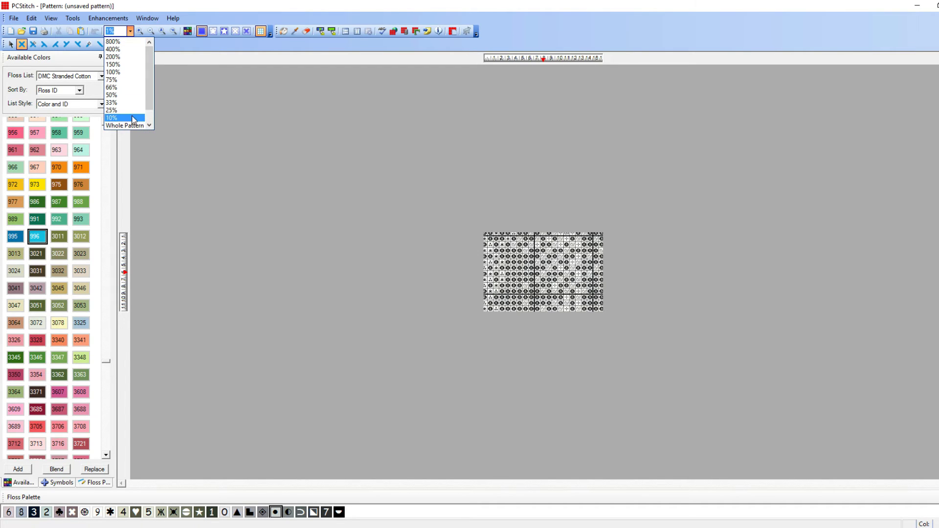
click(149, 125)
click(445, 223)
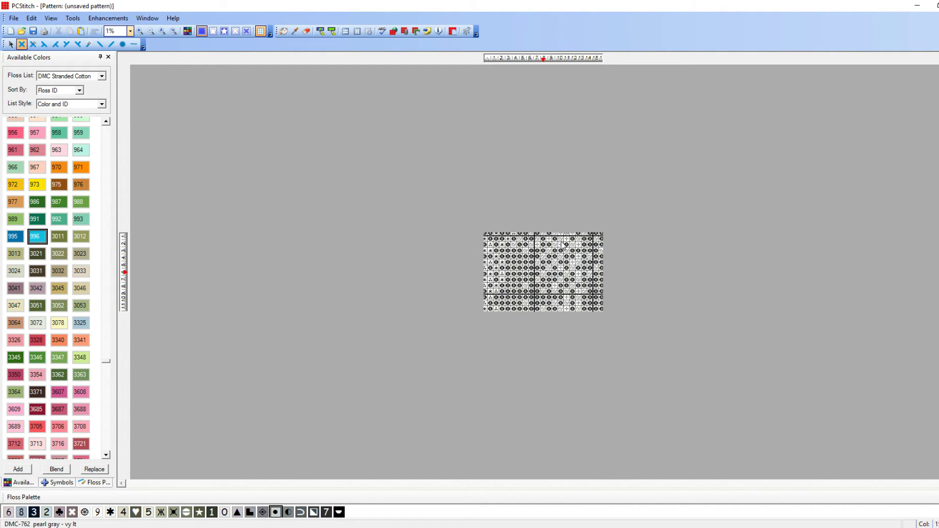
click(140, 31)
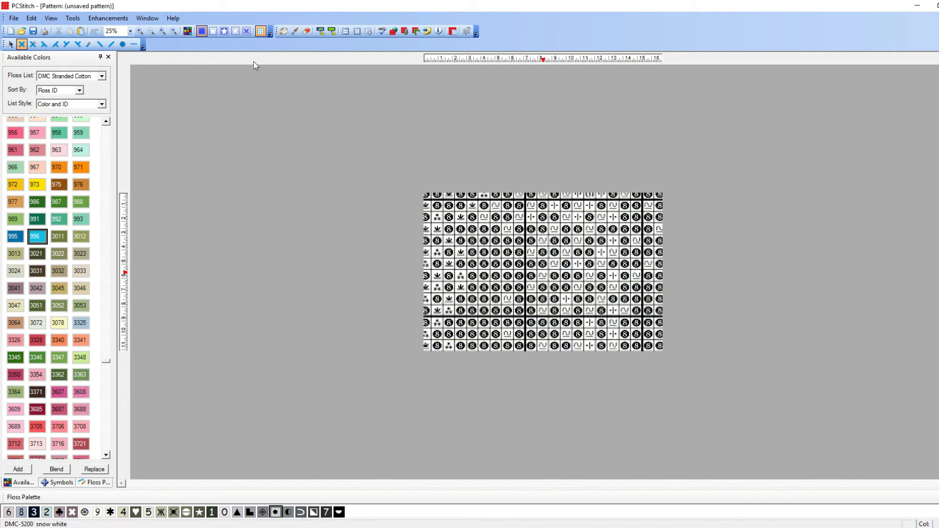
click(152, 31)
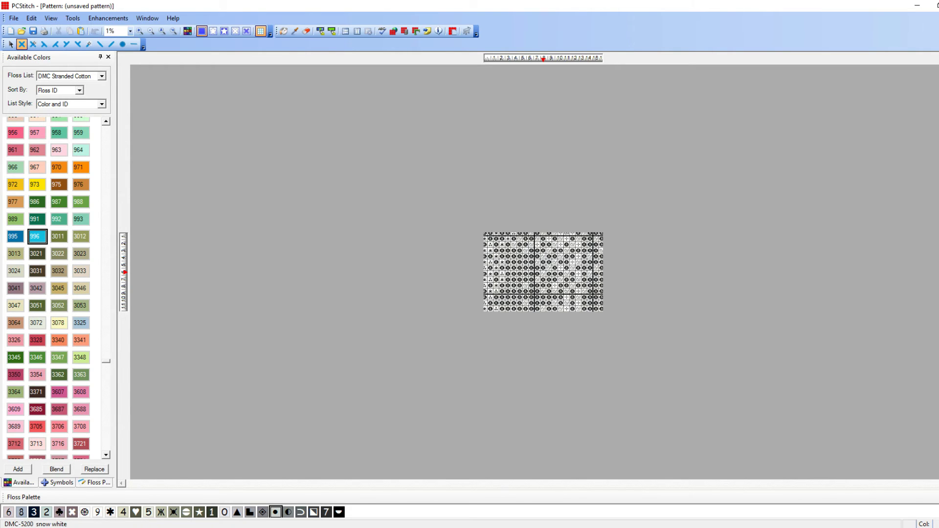
Step: Close the imported HAED pattern without saving its changes
key(alt+F4)
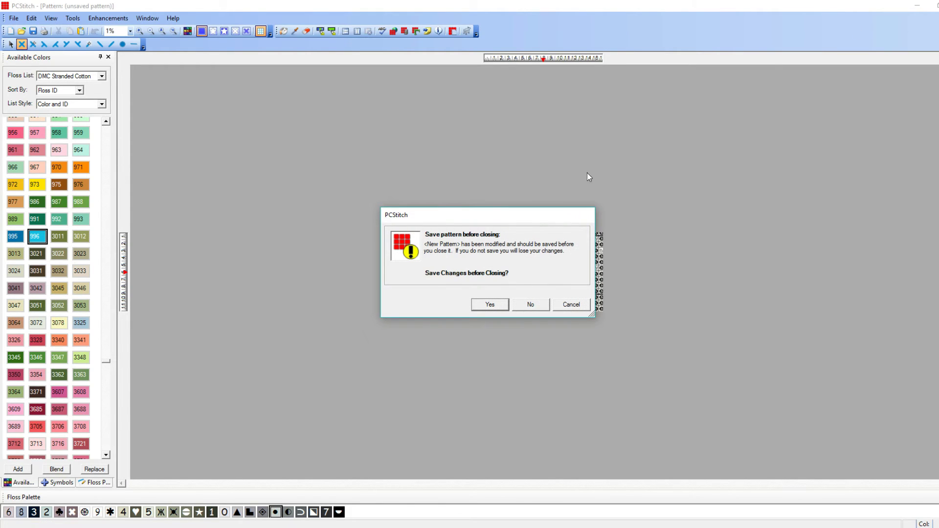
click(530, 305)
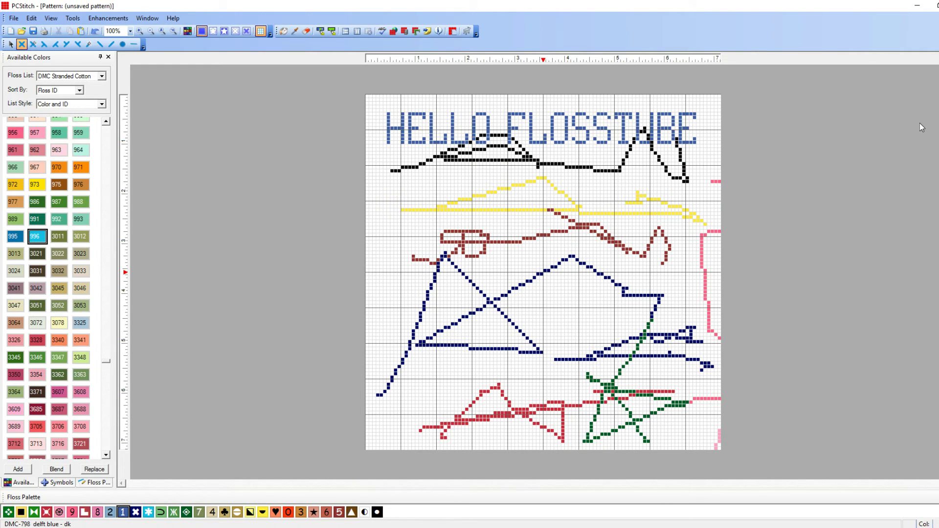
Step: Apply the Blue Checks border with best fit to the HELLO FLOSSTUBE pattern, and select a bright blue floss in the palette
mouse_move(937, 57)
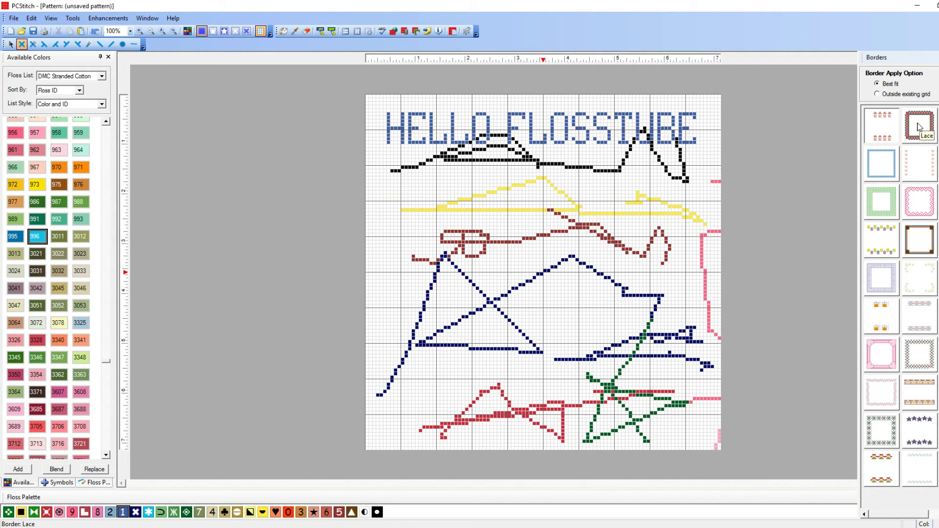
click(887, 174)
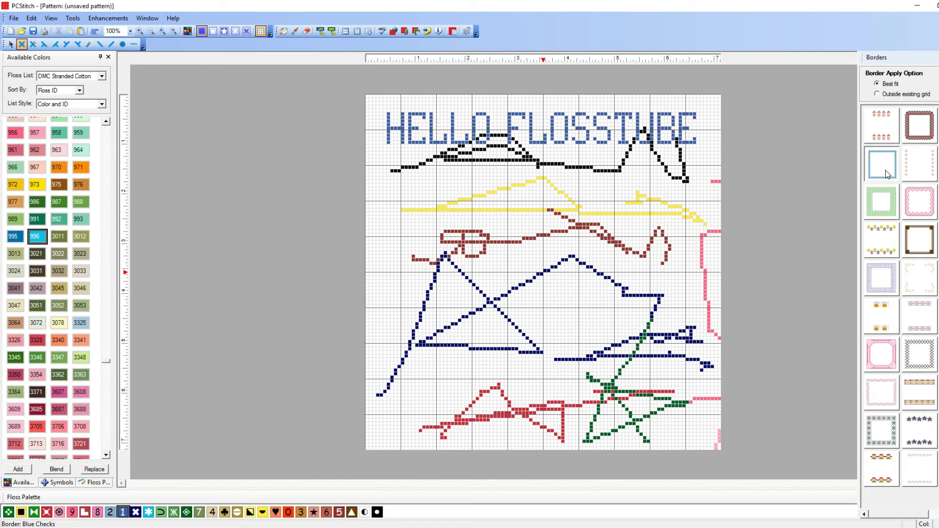
click(574, 207)
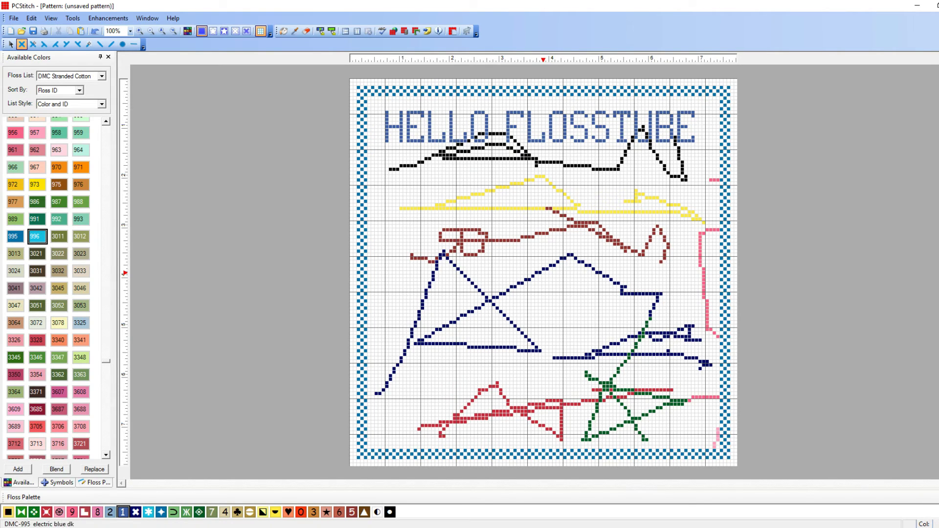
click(146, 517)
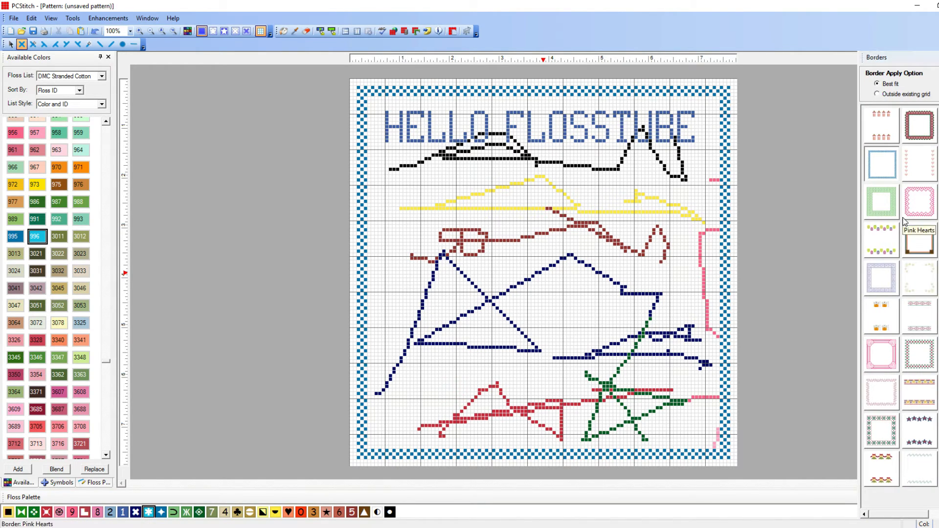
Step: Replace the blue border with the border of green crosses and red squares, and then with the Zig-Zag border
drag(922, 381, 569, 258)
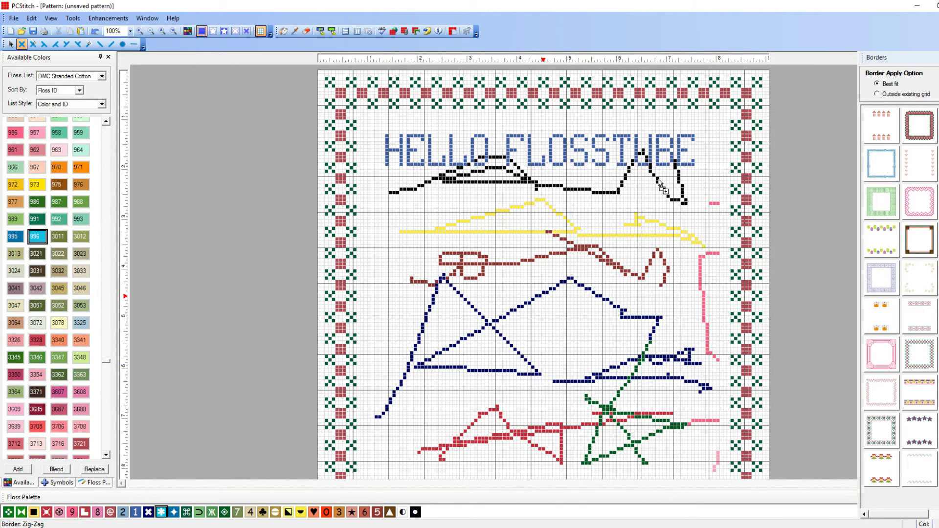
click(617, 186)
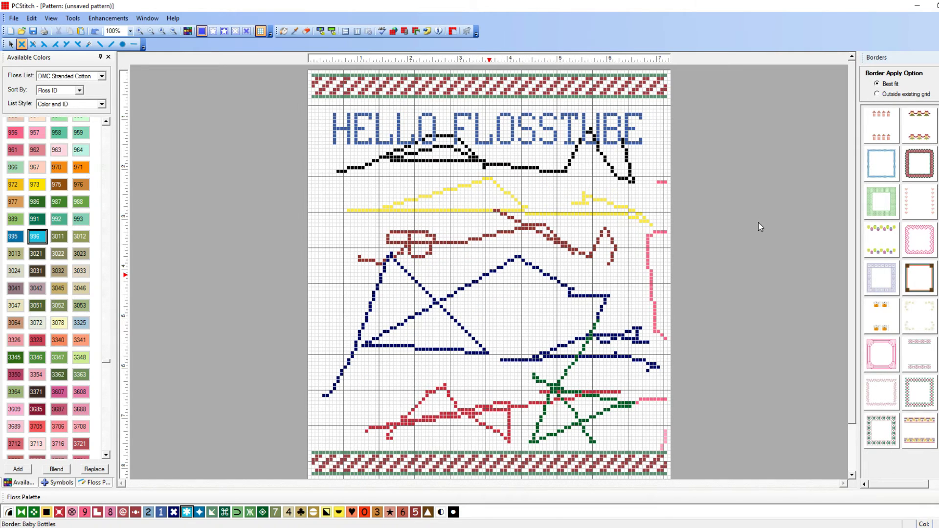
Step: Replace the border with the pink double-line one with heart corners, and then with the Holly border
click(882, 354)
click(527, 288)
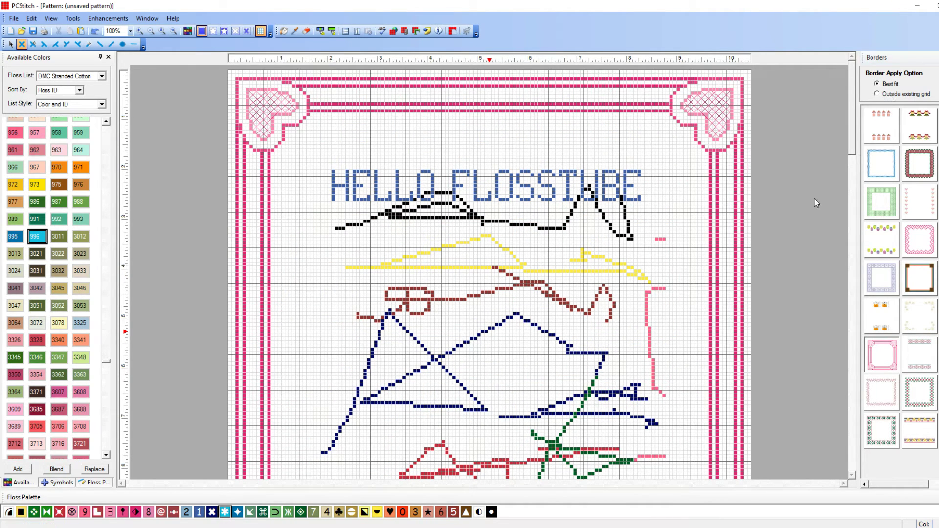
scroll(816, 204, down, 3)
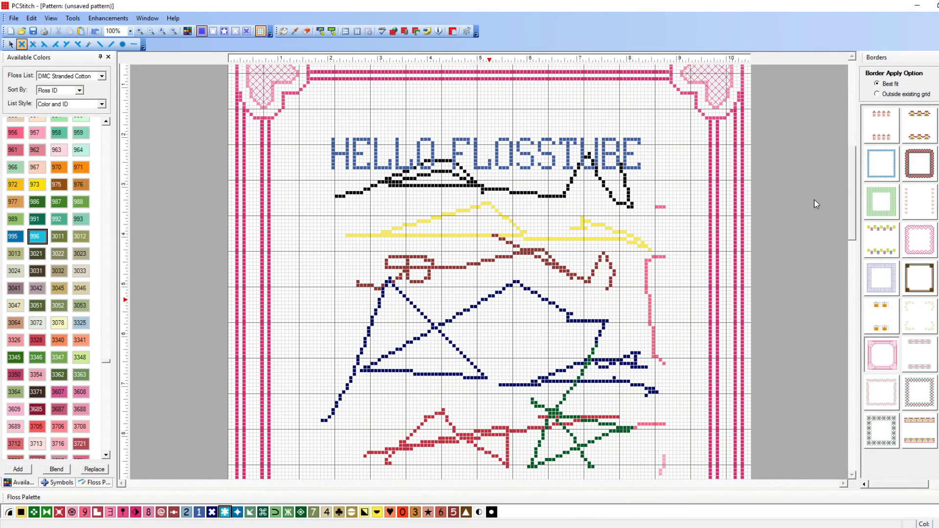
click(881, 431)
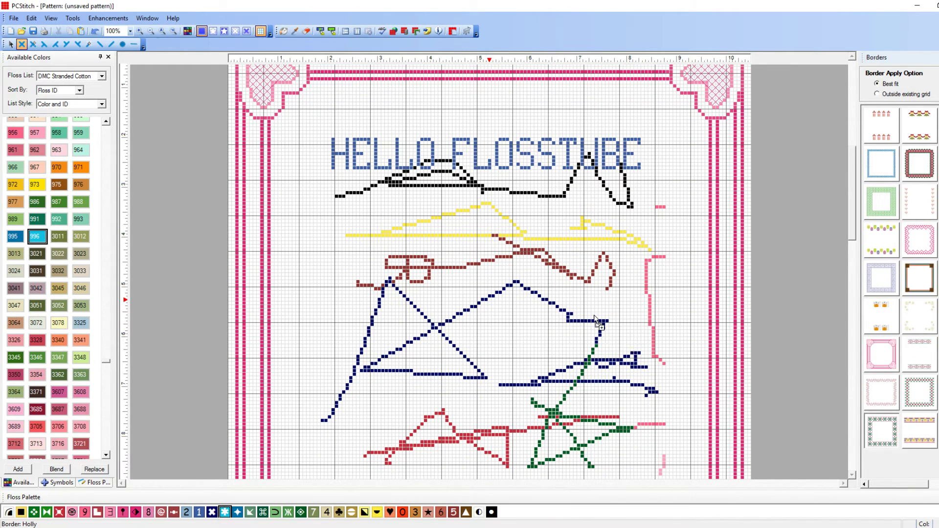
click(595, 317)
Step: Replace the Holly border around the HELLO FLOSSTUBE pattern with the Stars border, and then with the Waves border
click(882, 125)
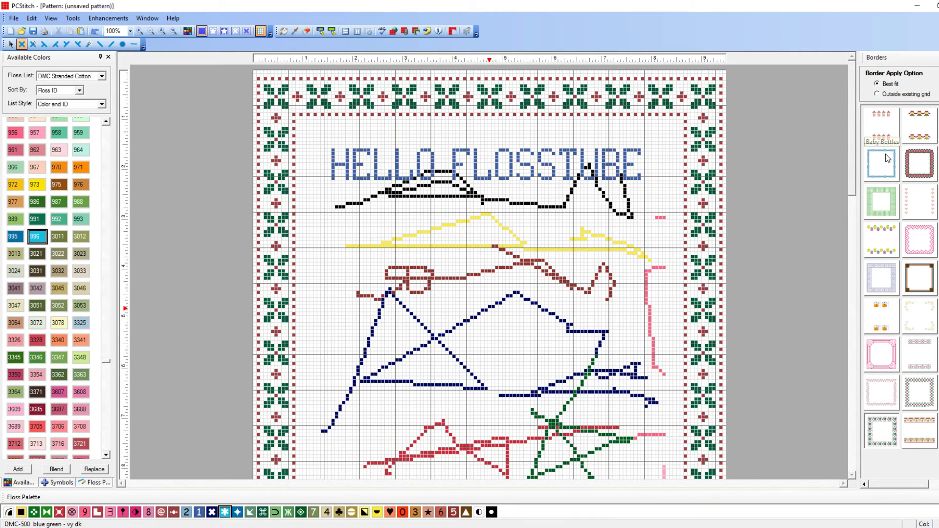
click(593, 214)
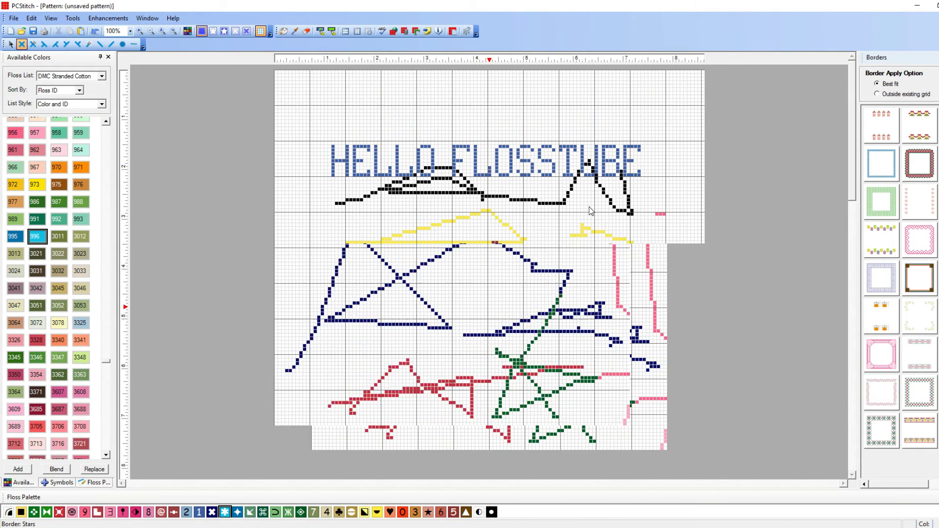
click(873, 154)
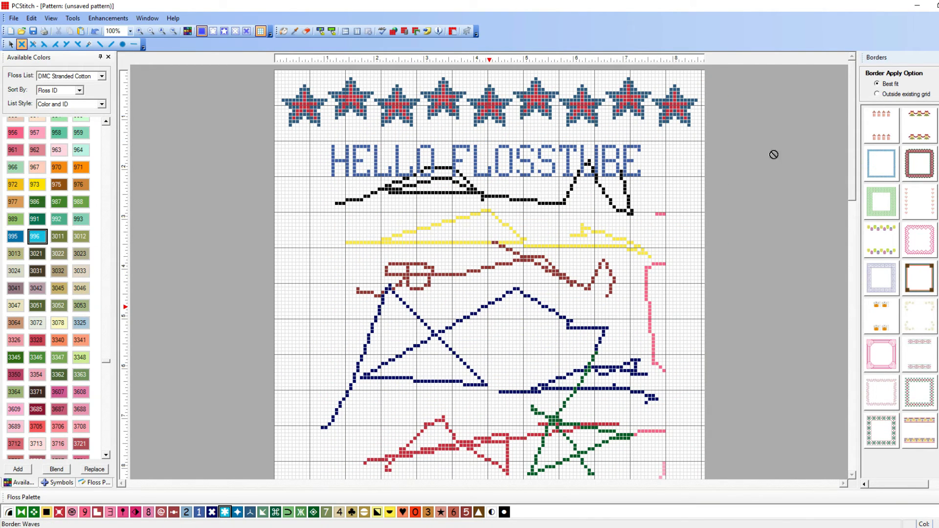
click(611, 170)
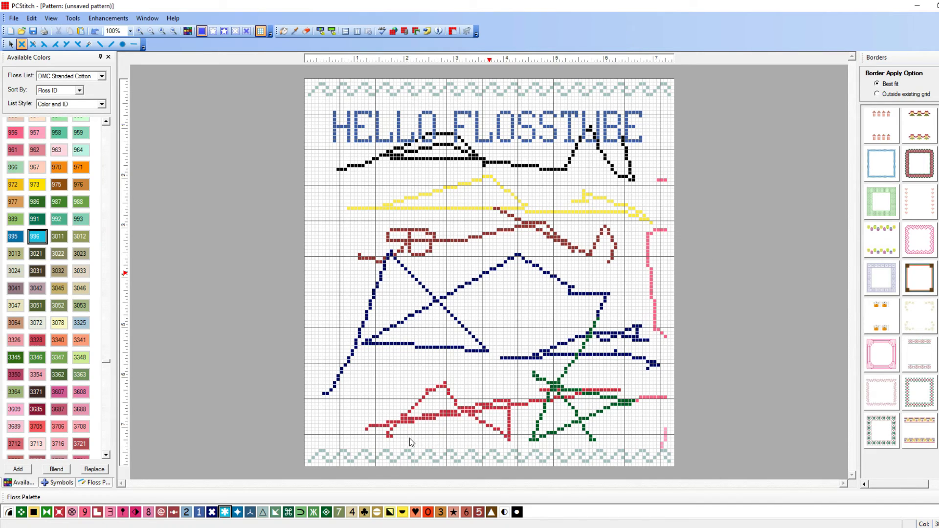
Step: Look at the settings for creating a new border and the supply order for the pattern's floss, leaving both without changes
right_click(909, 160)
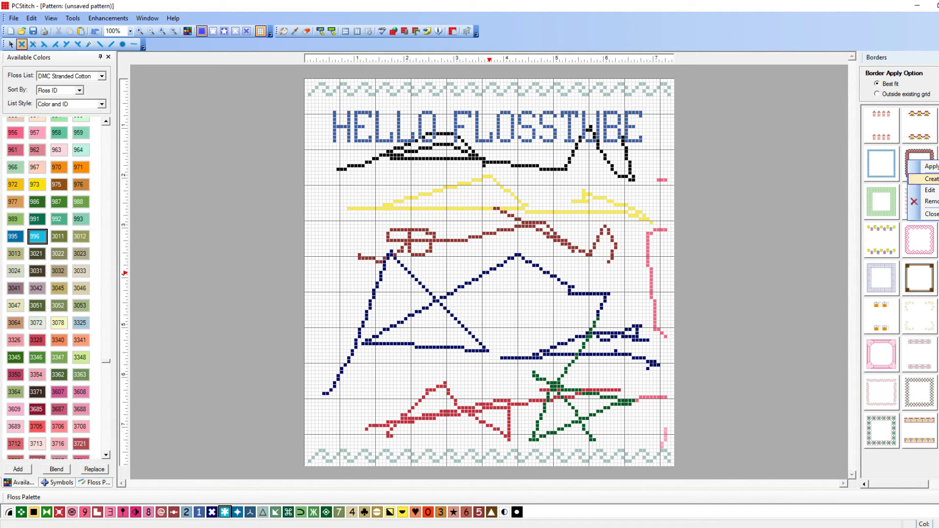
click(930, 178)
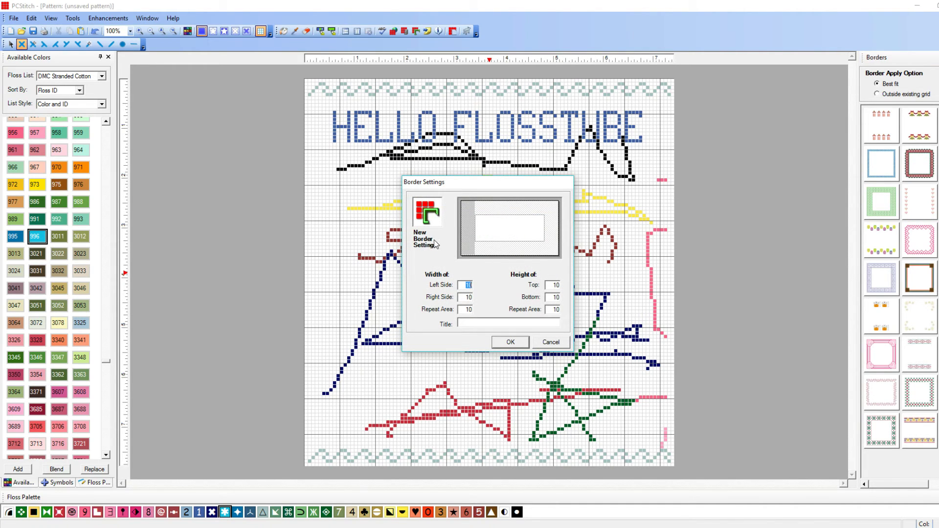
click(546, 342)
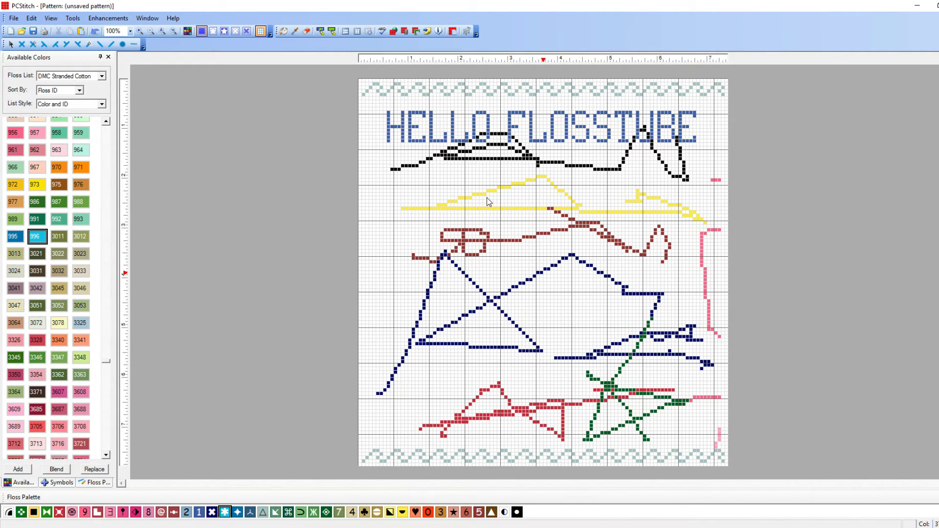
click(469, 32)
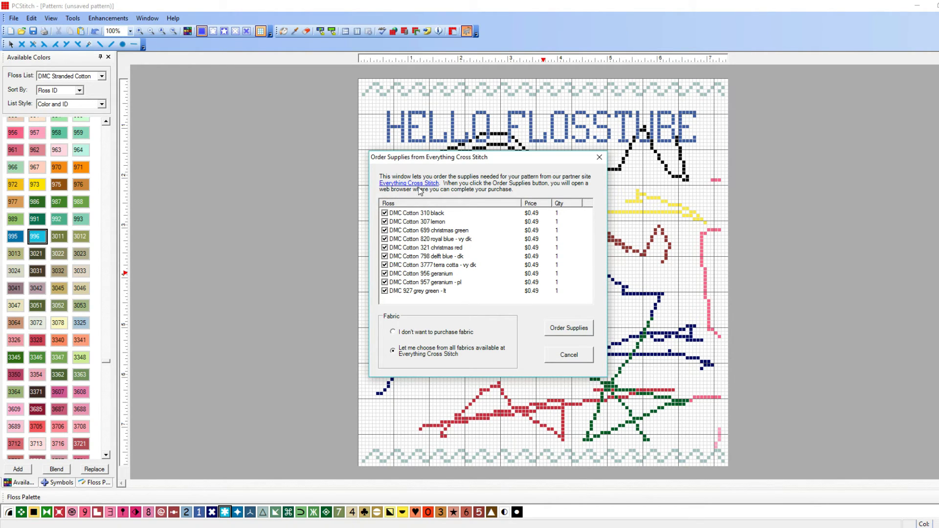
click(568, 355)
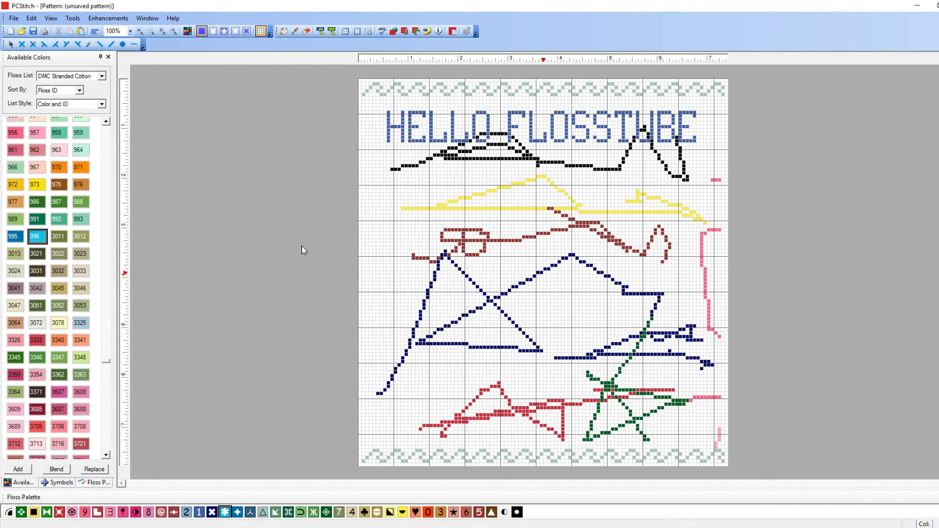
Step: Remove the Waves border from the pattern and start creating a stitched font
click(108, 18)
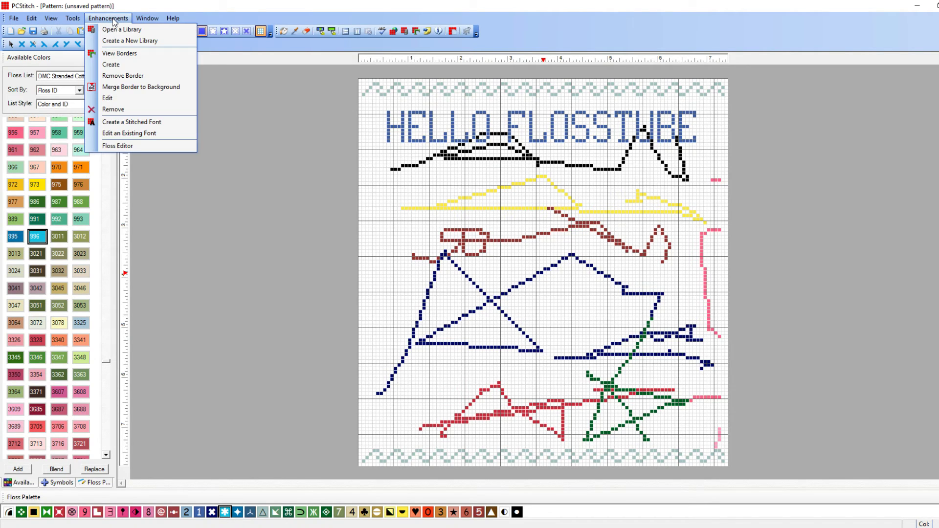
click(116, 75)
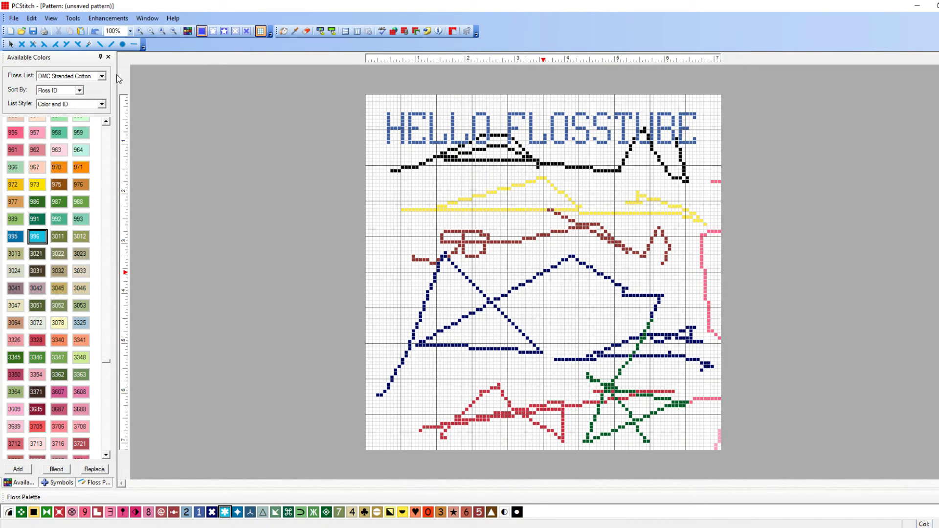
click(110, 21)
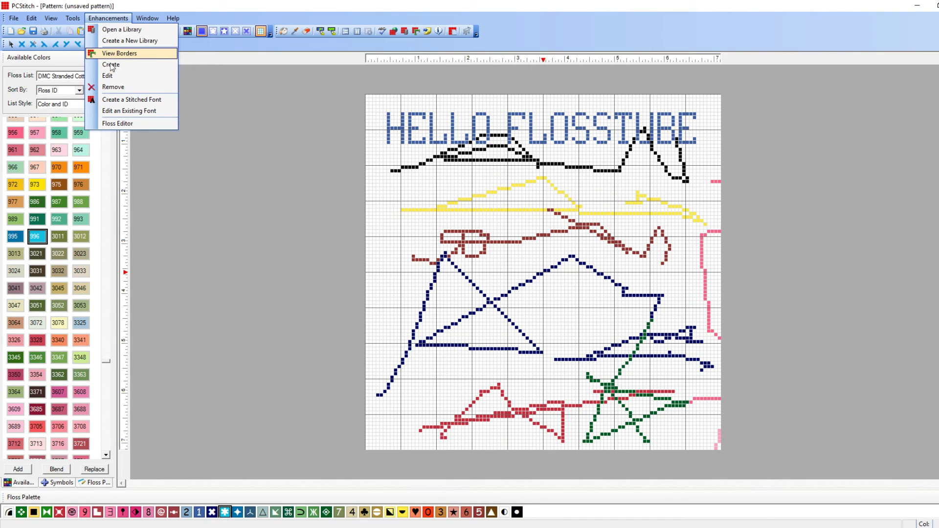
click(125, 100)
Step: Open the Floss Editor and browse the available floss lists up to Anchor Cotton
click(108, 18)
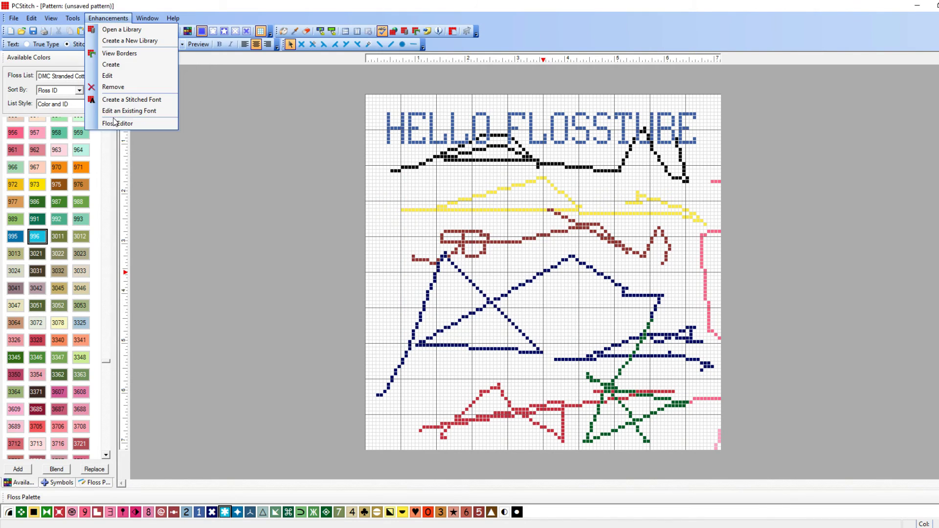
click(118, 123)
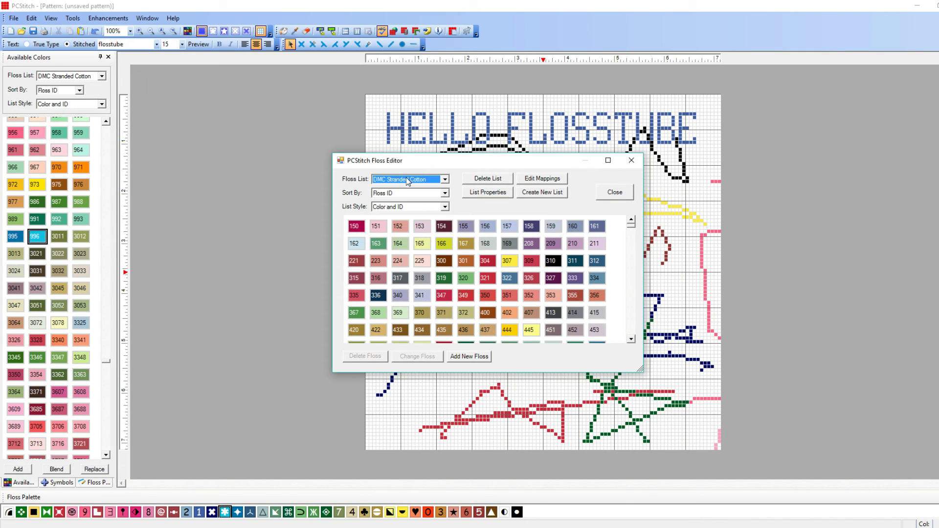
click(385, 179)
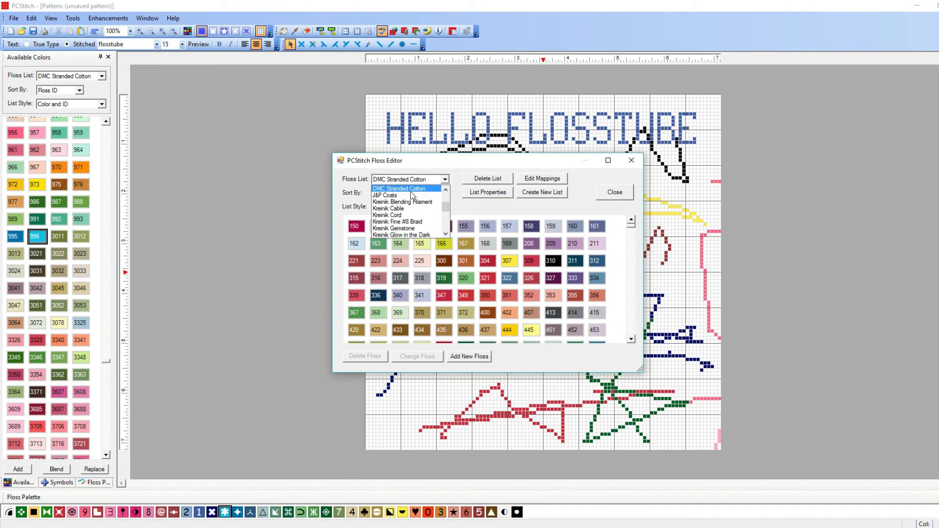
mouse_move(447, 206)
mouse_down()
mouse_move(447, 171)
mouse_move(446, 236)
mouse_move(440, 190)
mouse_up()
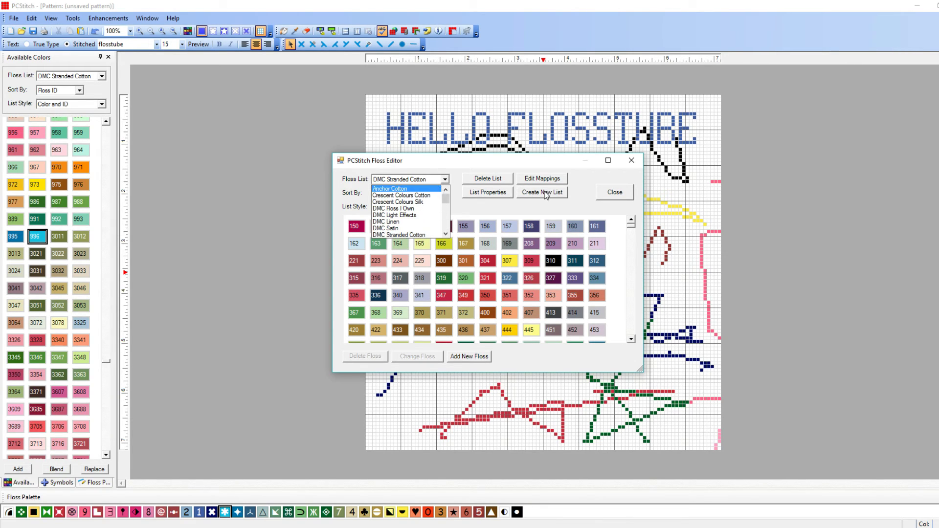
Step: Start a new floss list in the Floss Editor and name it My Floss
click(546, 194)
click(546, 194)
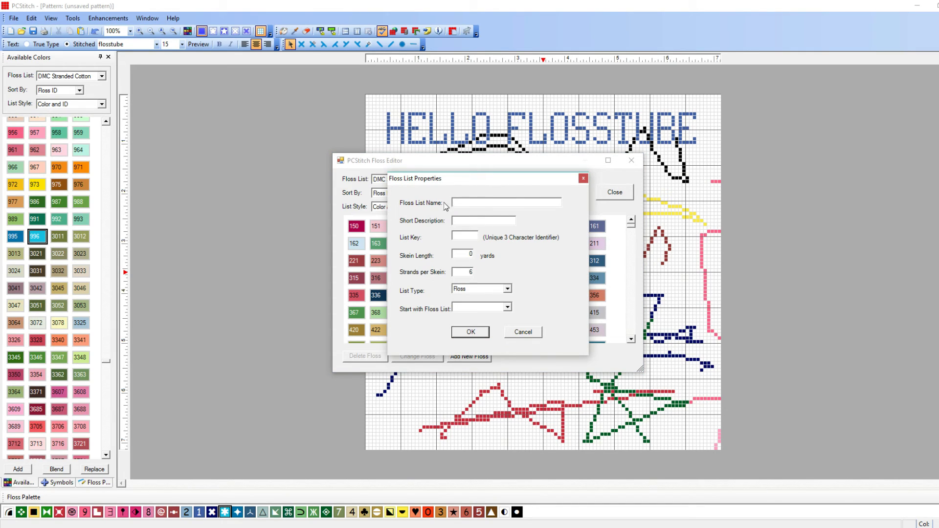
text(My Floss)
click(463, 236)
click(462, 336)
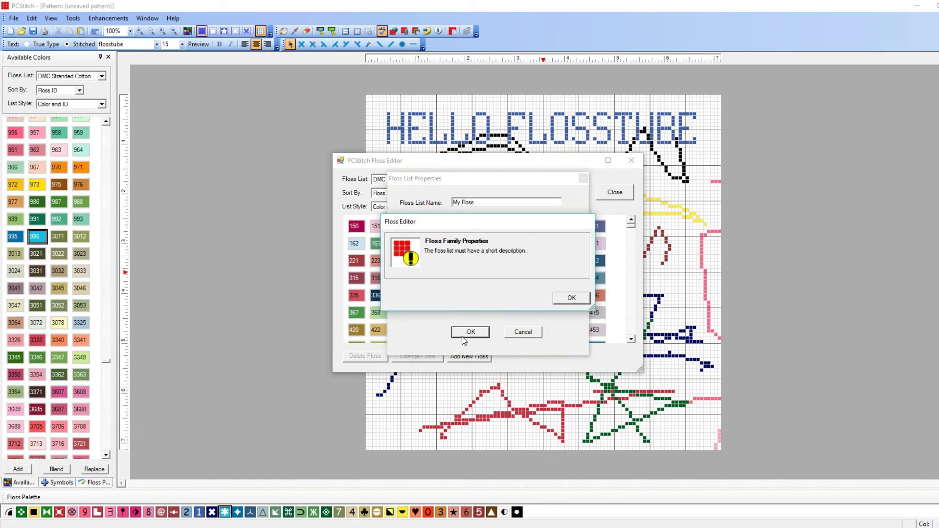
click(571, 299)
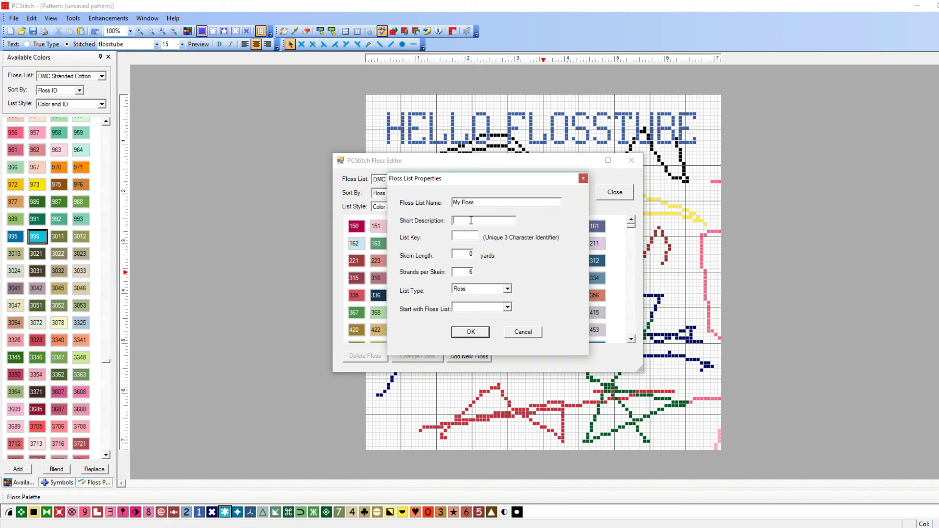
Step: Give the new floss list the short description "My floss"
text(The )
text(flos)
key(BackSpace)
key(BackSpace)
key(BackSpace)
key(BackSpace)
key(BackSpace)
key(BackSpace)
key(BackSpace)
key(BackSpace)
text(My)
click(469, 334)
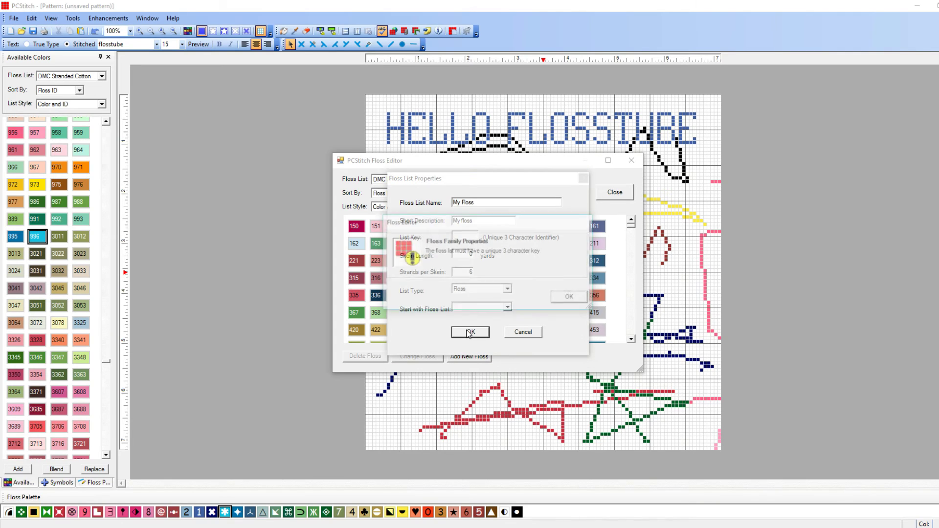
click(571, 298)
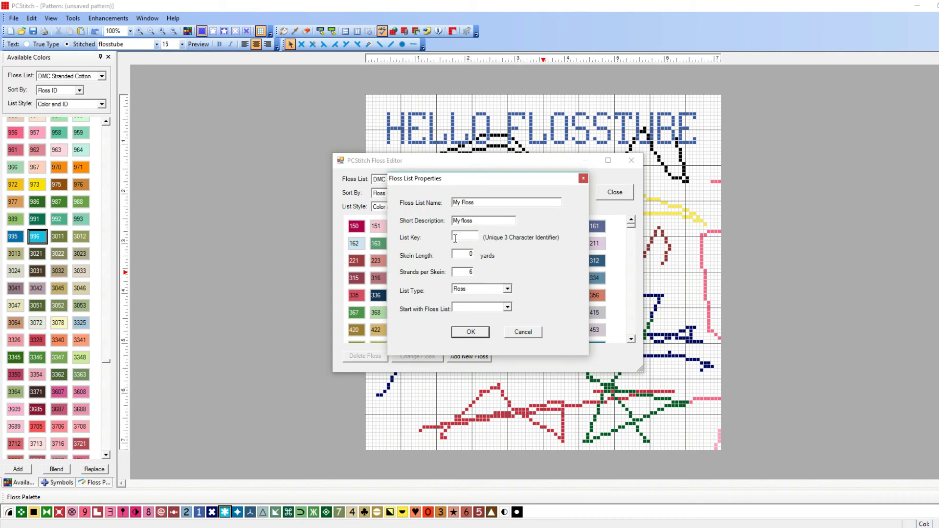
Step: Set the list key to MFL and the skein length to 6 yards, and create the floss list
text(MFL)
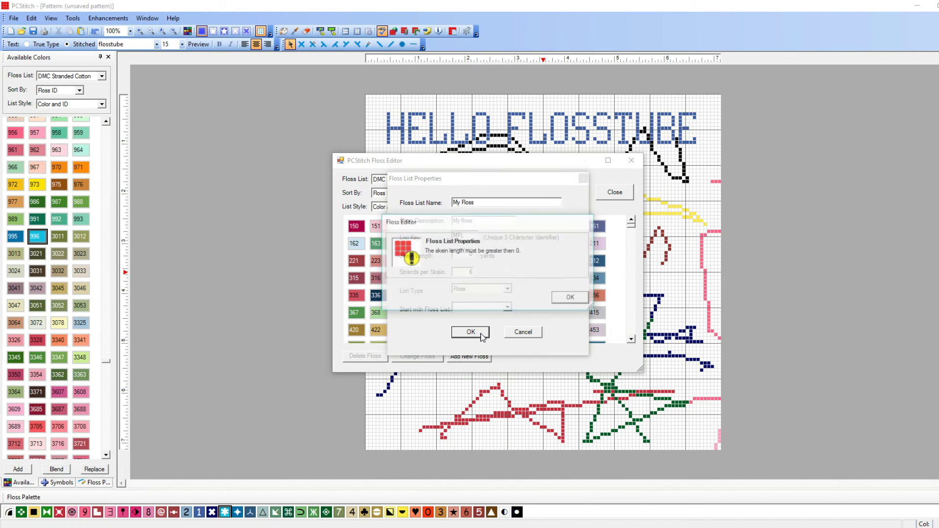
click(481, 333)
click(573, 299)
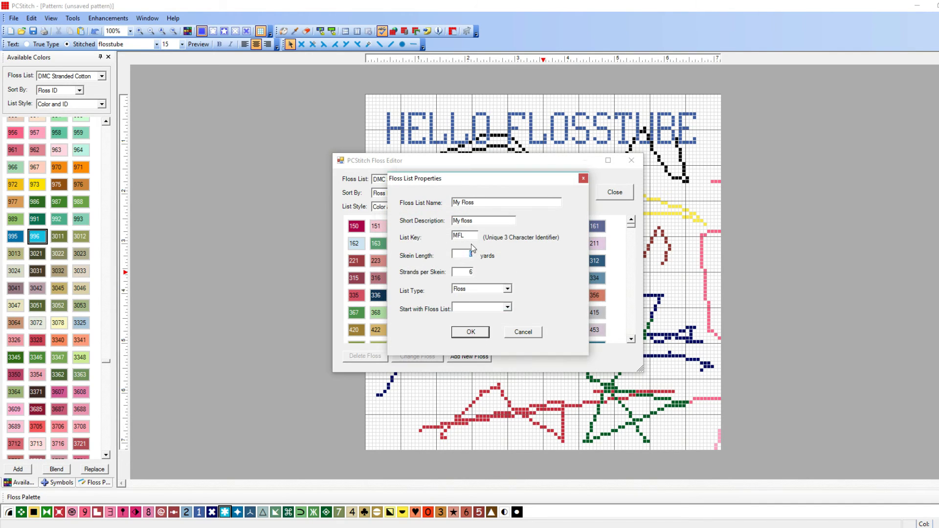
text(6)
click(471, 332)
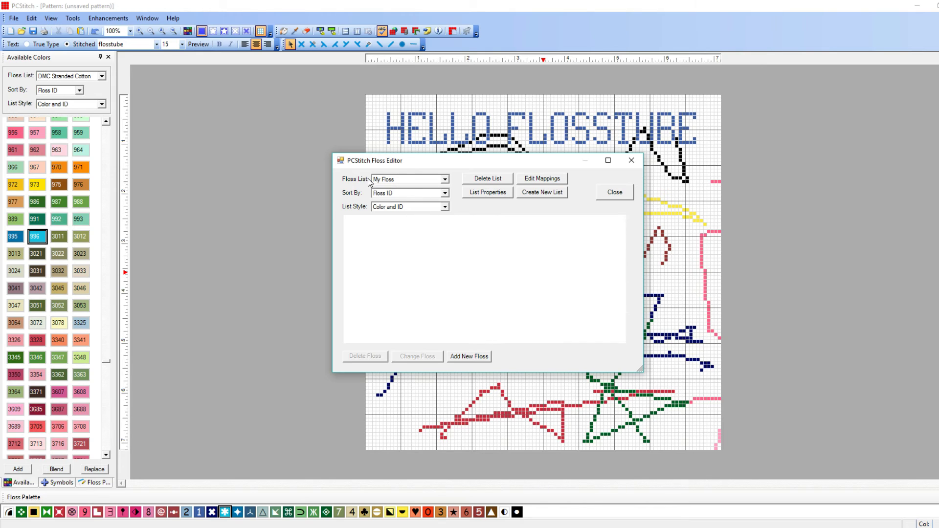
Step: Start a new floss in the My Floss list and set its color to blue (R 80, G 91, B 239)
click(479, 356)
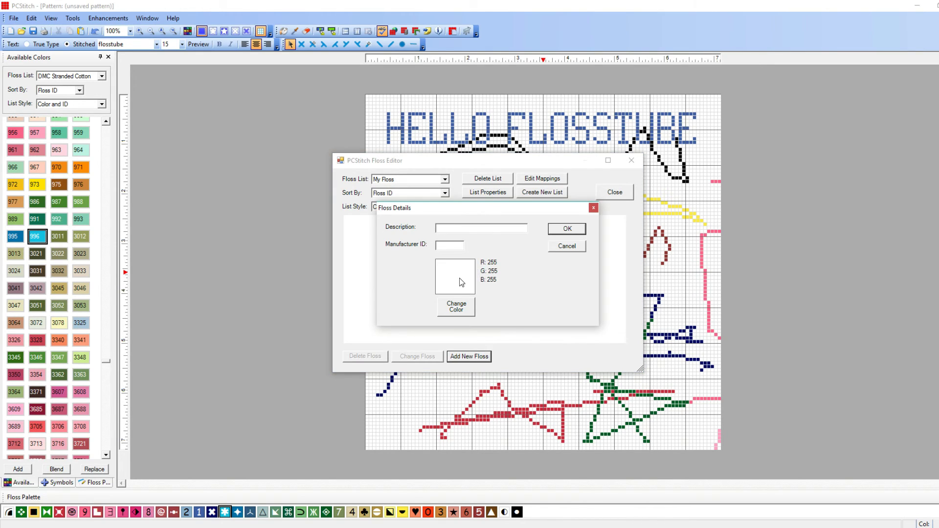
click(456, 308)
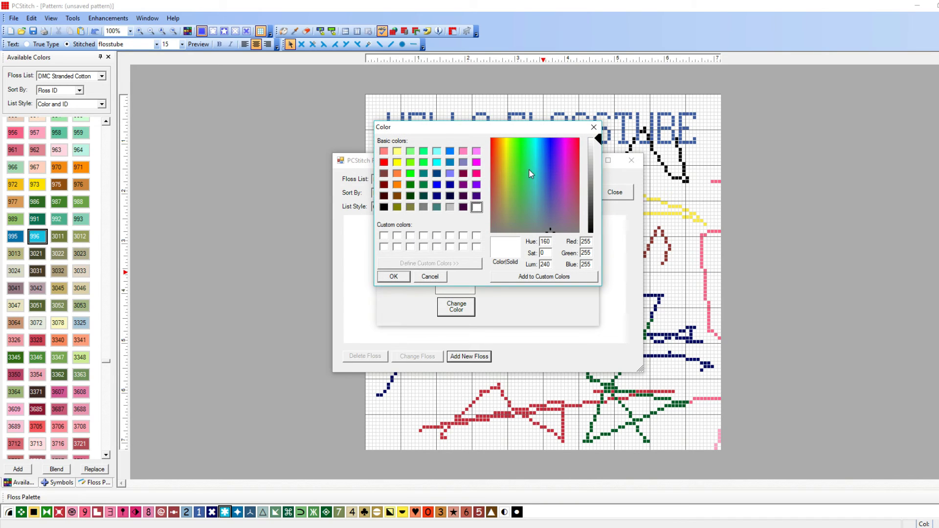
drag(529, 169, 550, 153)
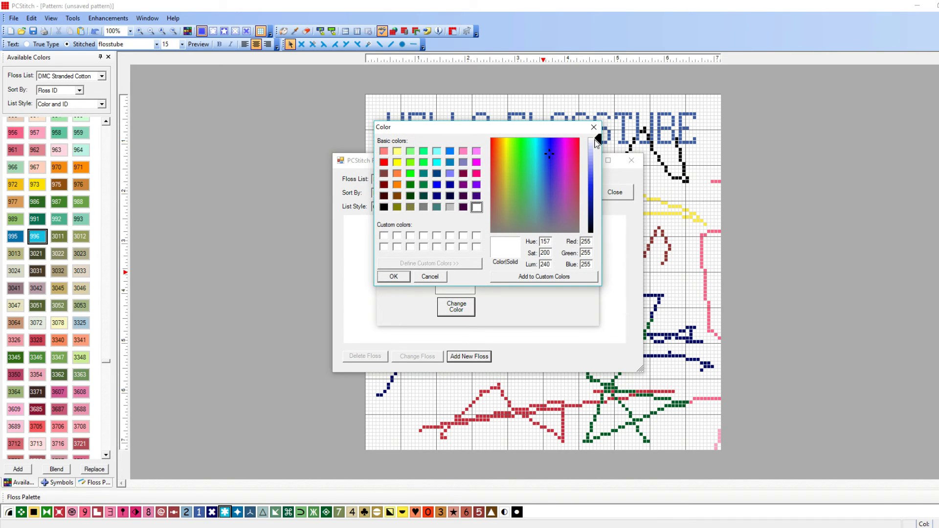
click(591, 175)
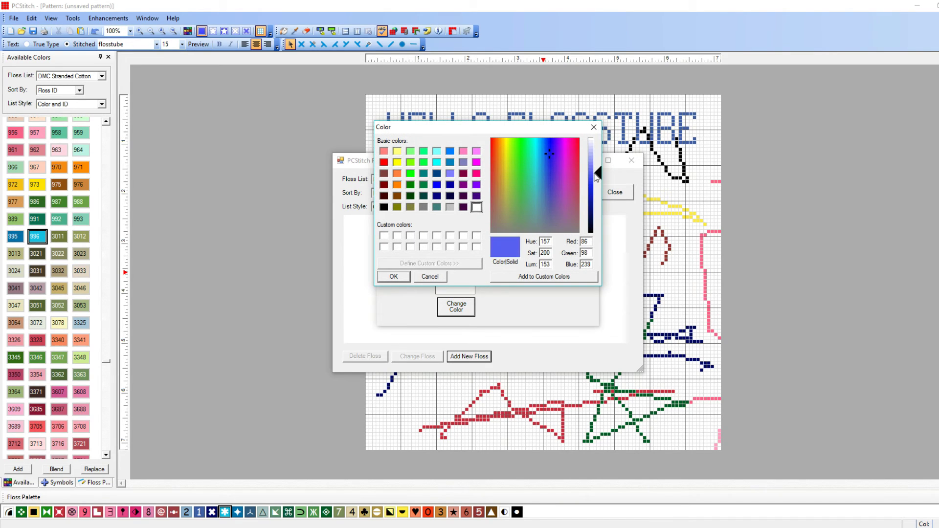
click(403, 278)
Step: Save the blue floss with the description "sfdfsdfdsgsgdsgsgdsgs" and the manufacturer ID "sdasdas"
click(453, 231)
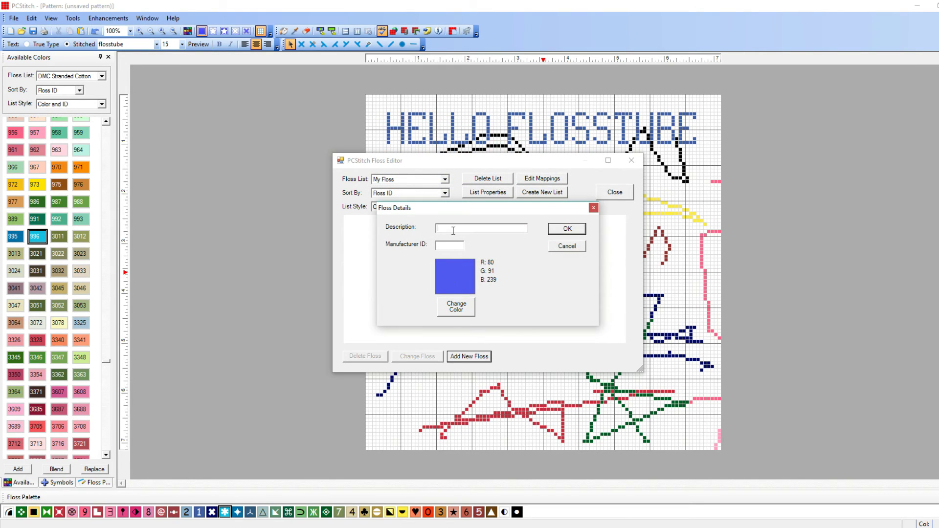
text(sfdfsdfdsgsgdsgsgdsgs)
click(568, 229)
click(565, 296)
text(sdasdas)
click(577, 228)
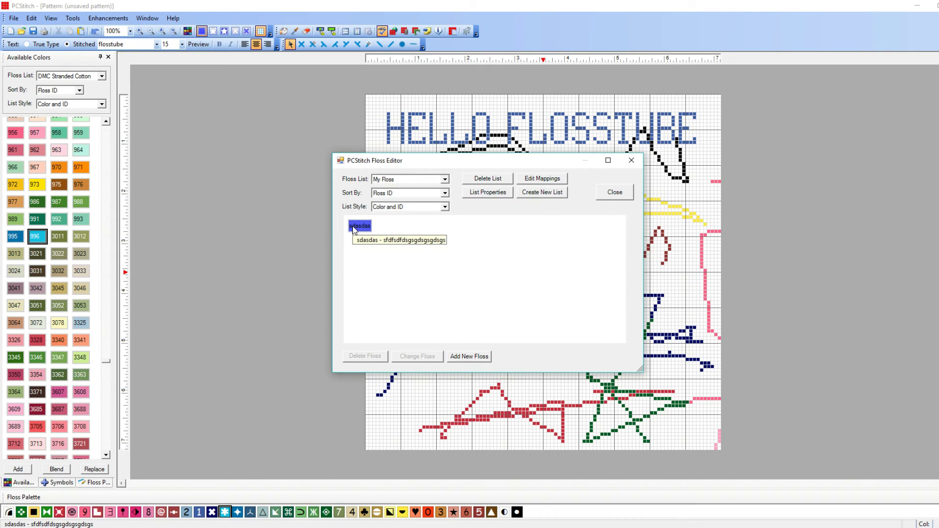
Step: Delete the My Floss list and switch the Floss Editor to the DMC Floss I Own list
click(490, 179)
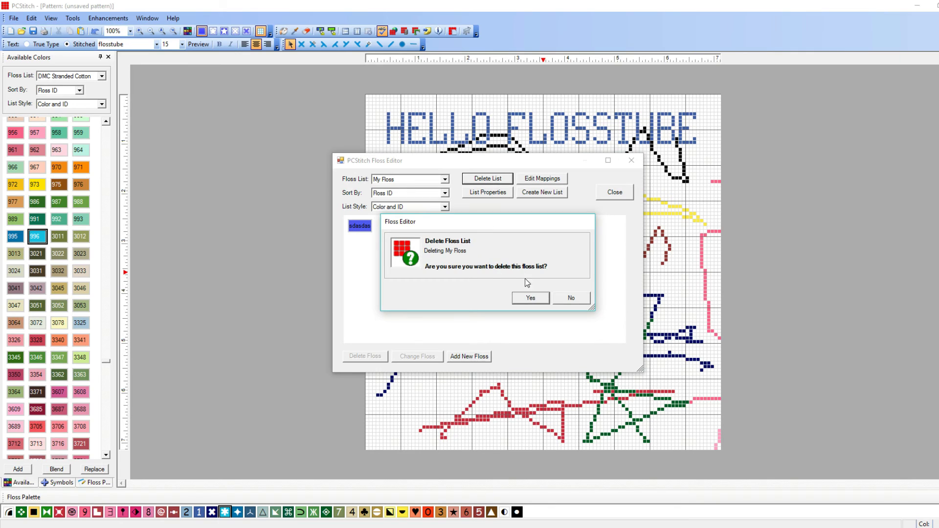
click(531, 298)
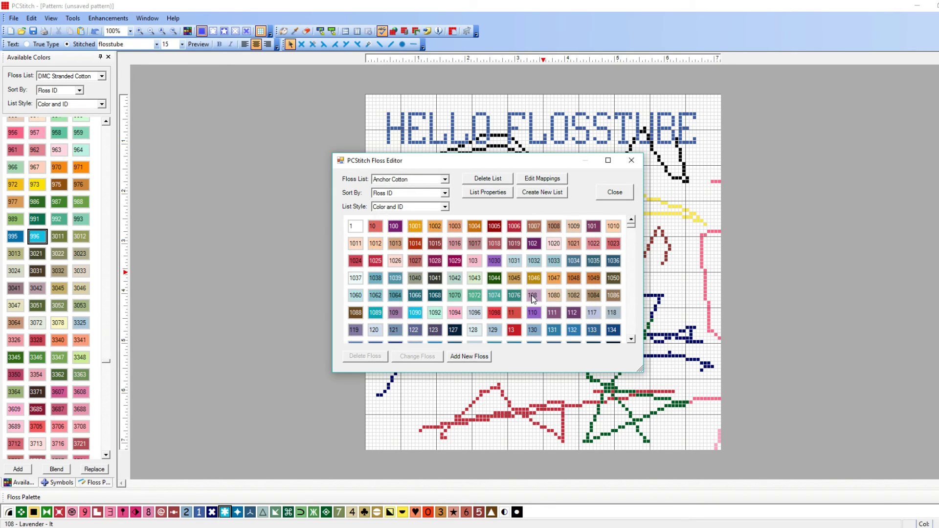
click(400, 180)
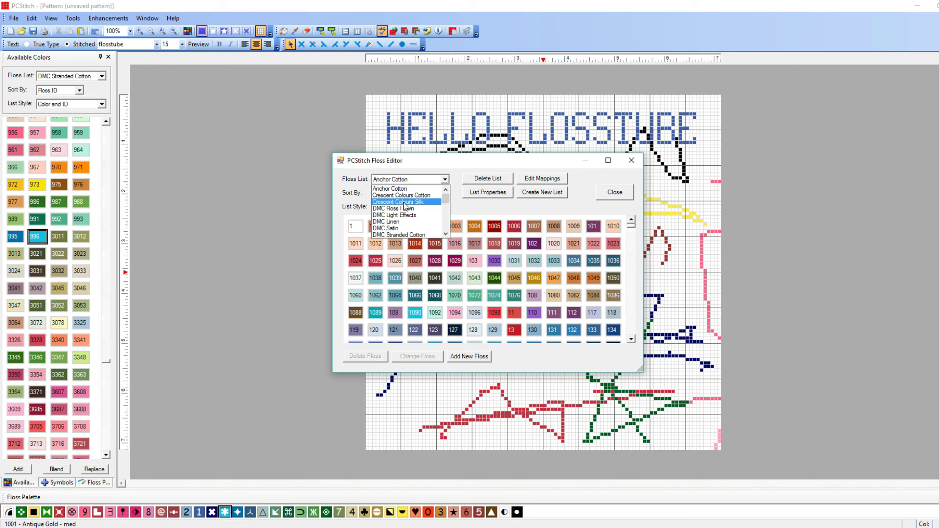
scroll(400, 228, down, 1)
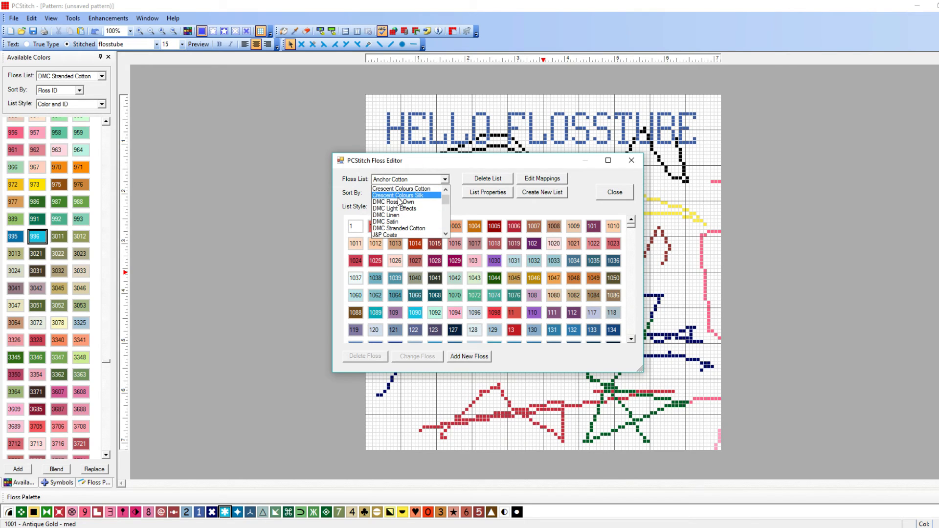
click(400, 202)
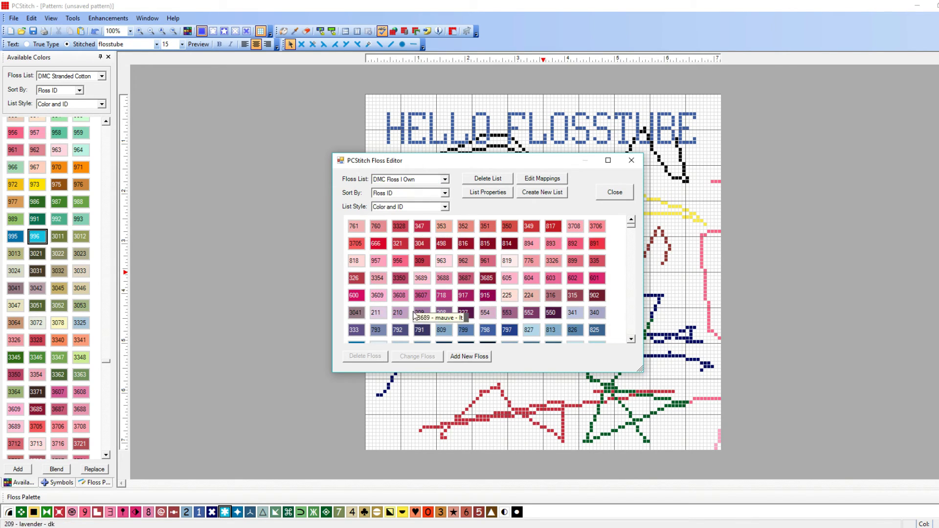
Step: Look through the DMC Floss I Own colors and close the Floss Editor
scroll(426, 309, down, 5)
scroll(435, 292, down, 5)
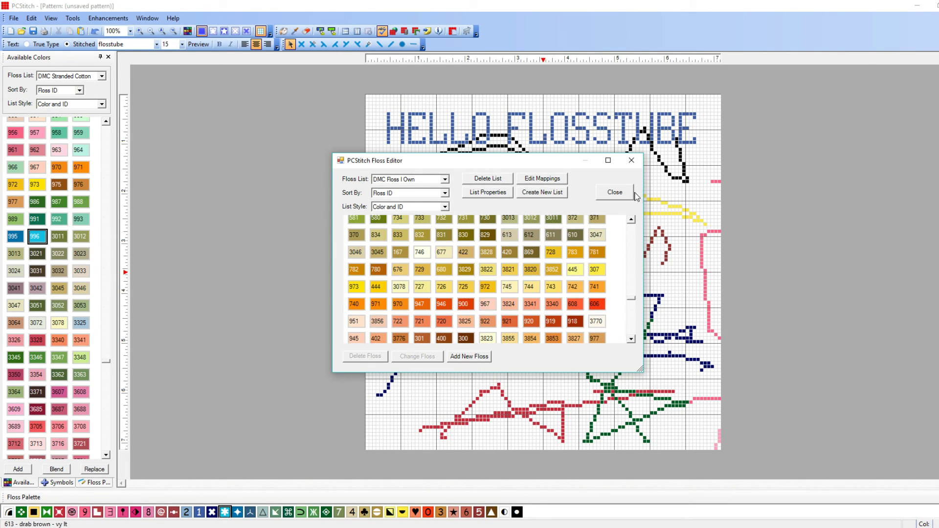
click(616, 192)
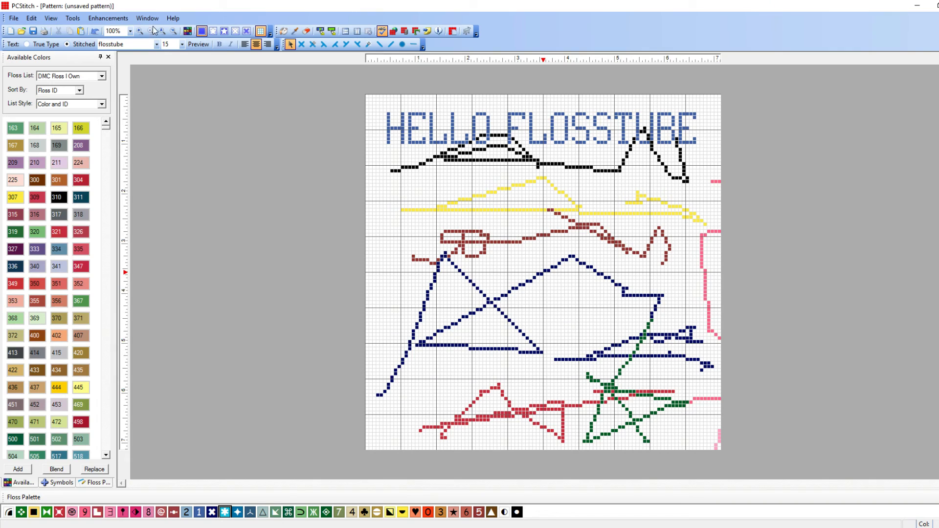
click(74, 18)
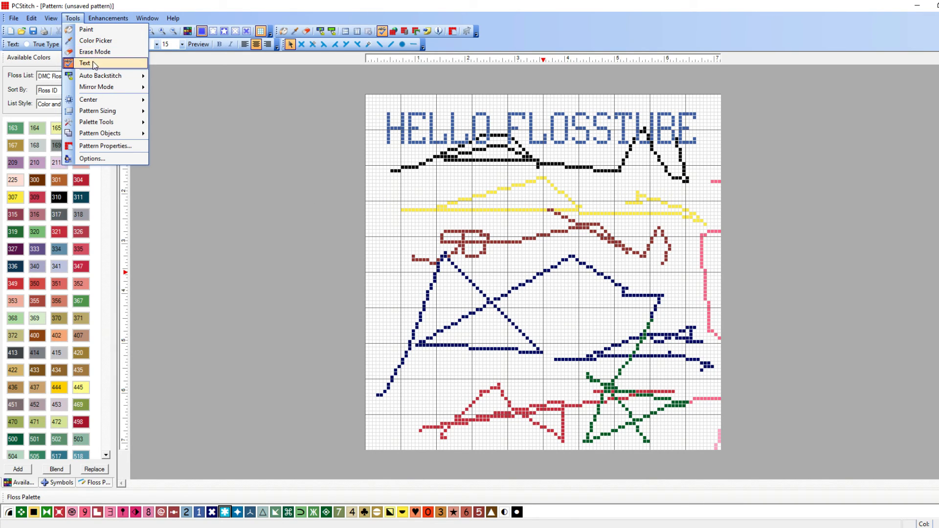
mouse_move(93, 90)
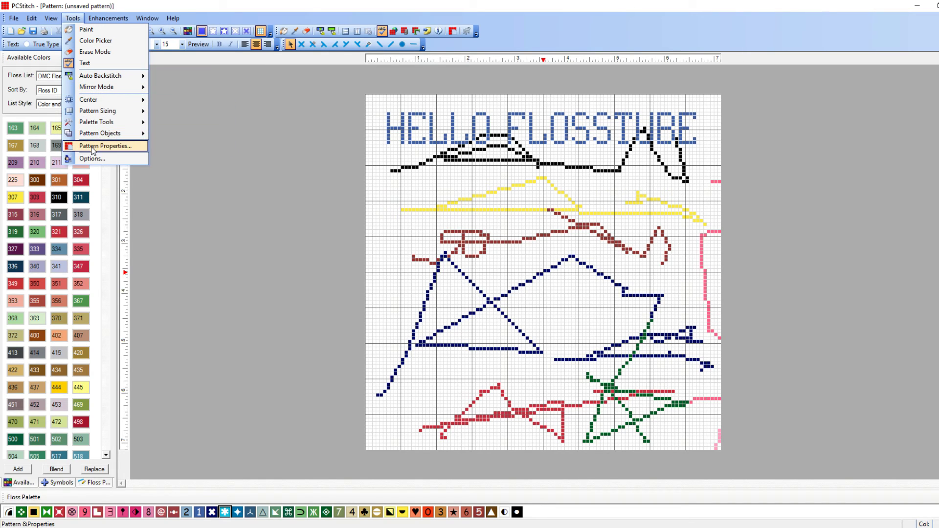
mouse_move(136, 21)
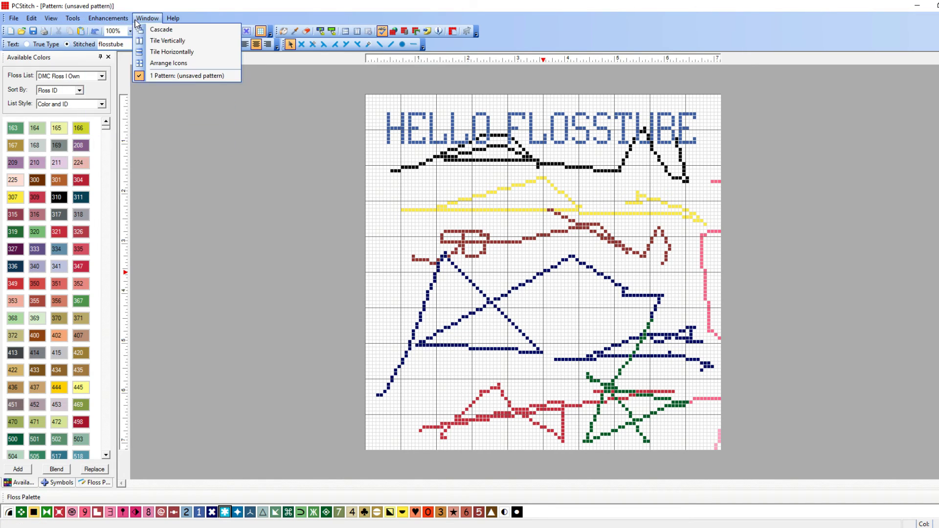
mouse_move(47, 21)
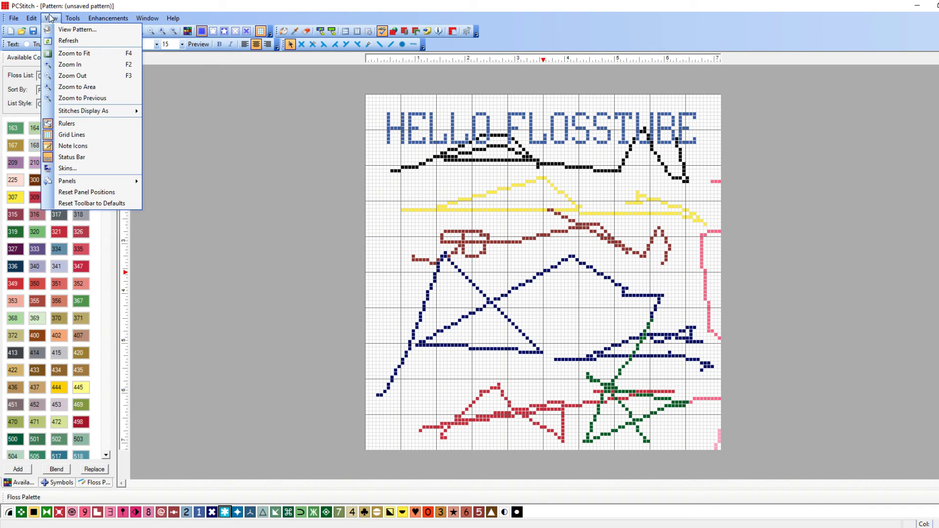
click(51, 18)
click(36, 18)
Step: Open the recent sample patterns Average Dog and Timmy
mouse_move(19, 21)
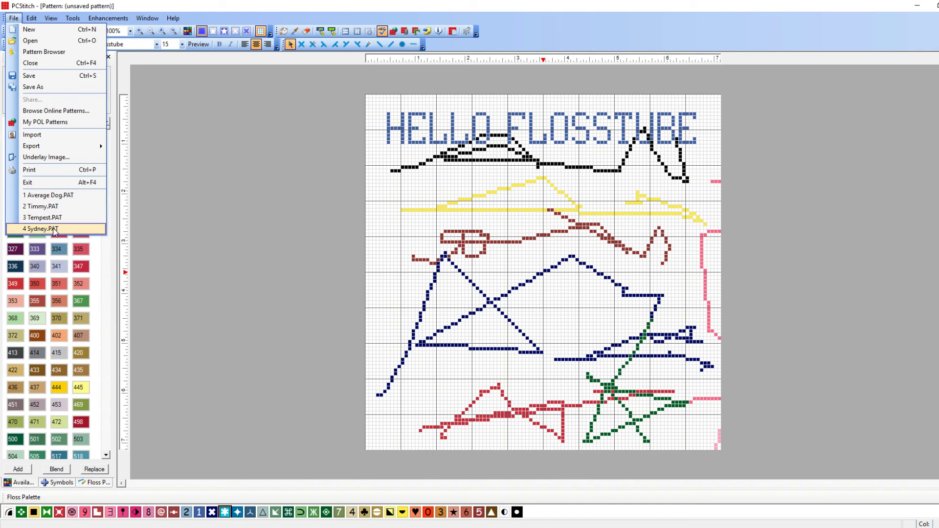
click(51, 198)
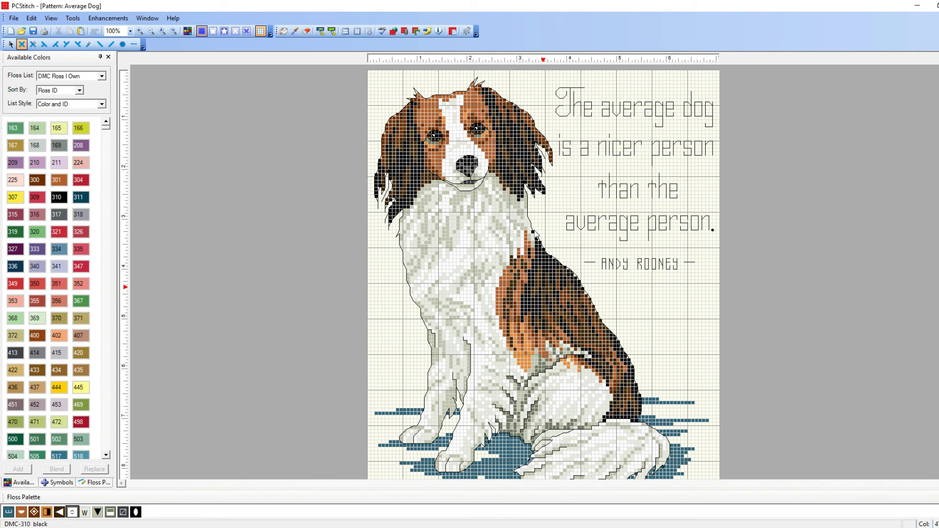
click(14, 18)
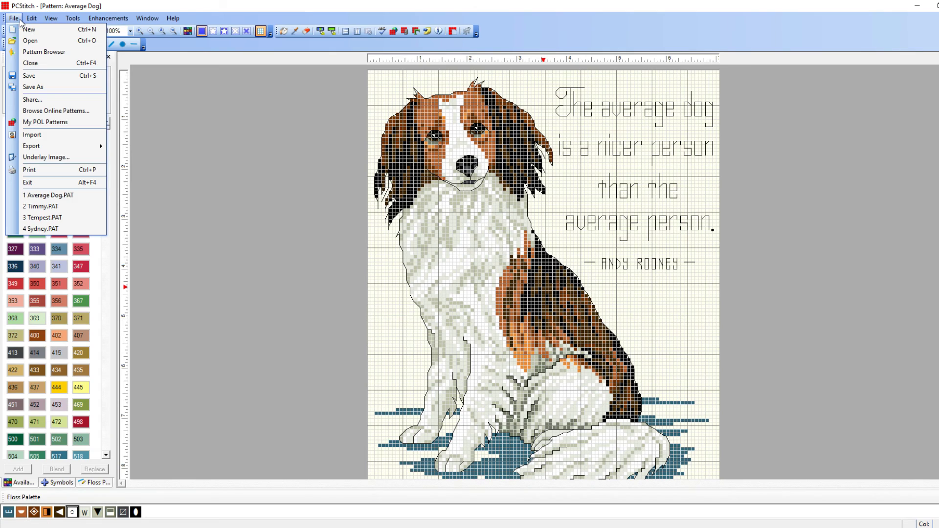
click(41, 200)
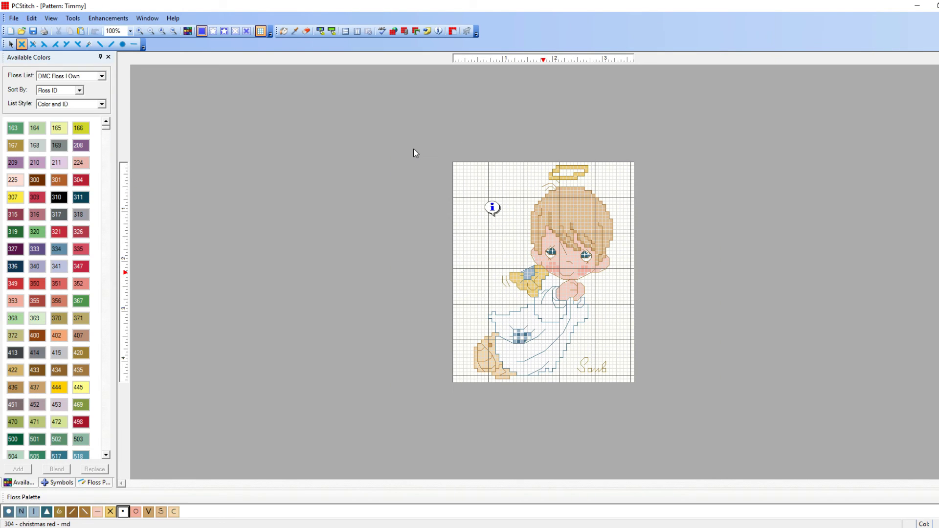
Step: Open the recent sample patterns Tempest and Sydney
click(12, 20)
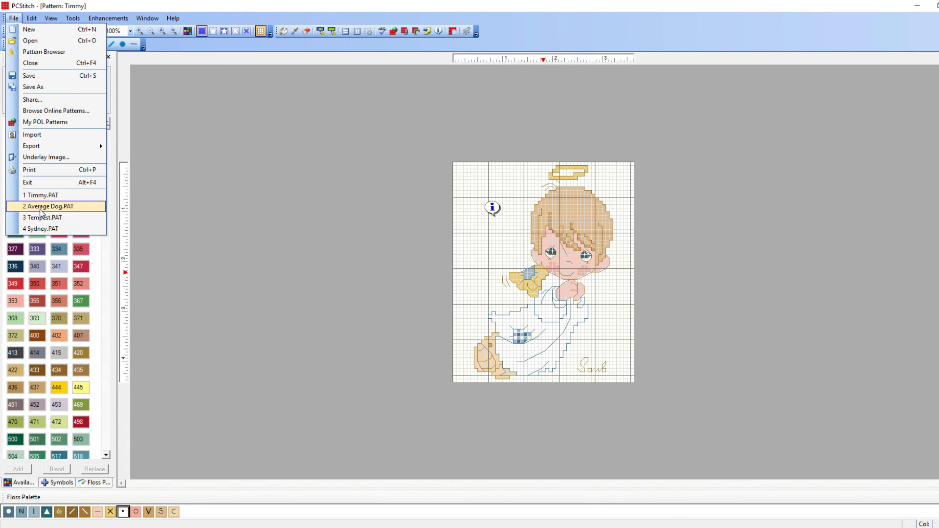
click(39, 216)
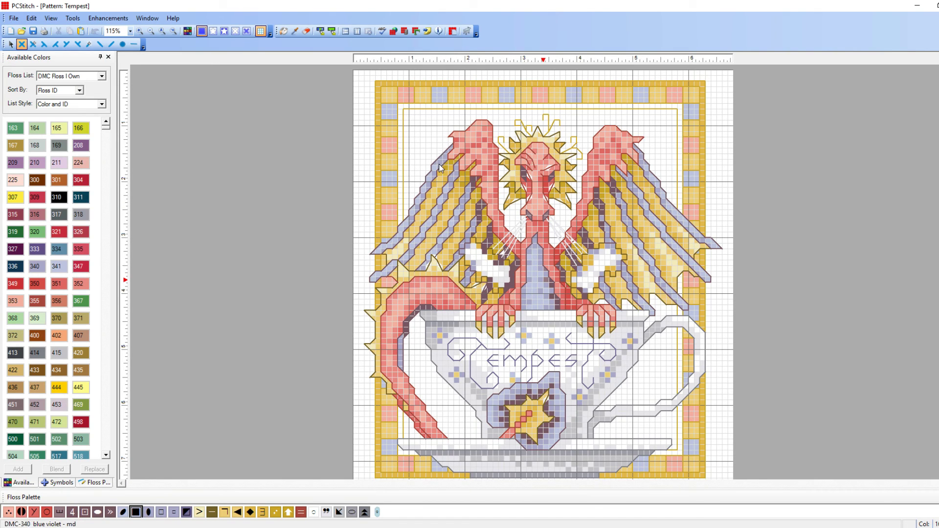
click(13, 20)
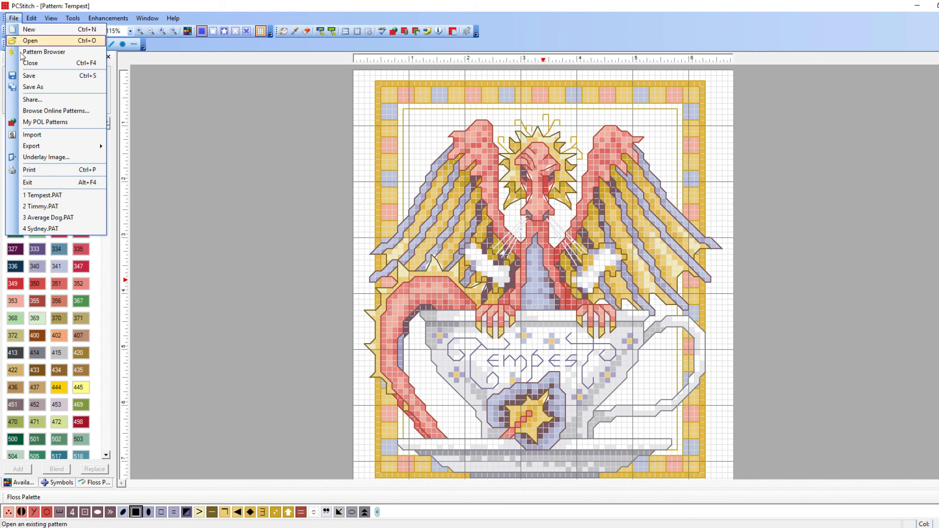
click(39, 227)
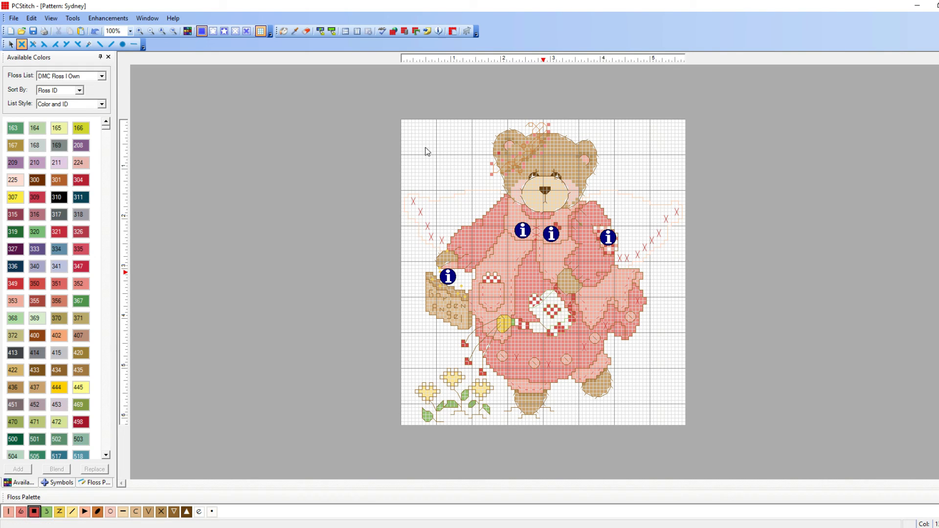
Step: Display the pattern note beside the bear's basket in Sydney, followed by the leftmost note on its chest
click(12, 44)
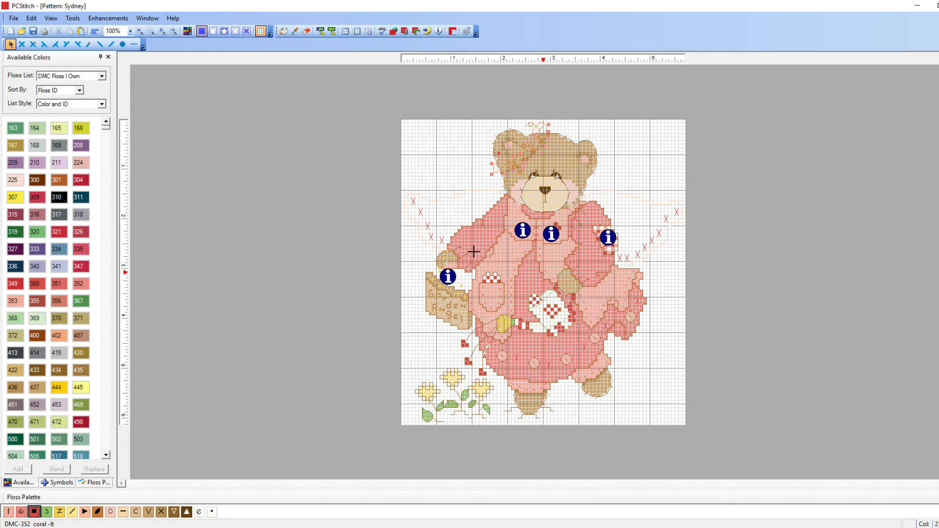
click(453, 281)
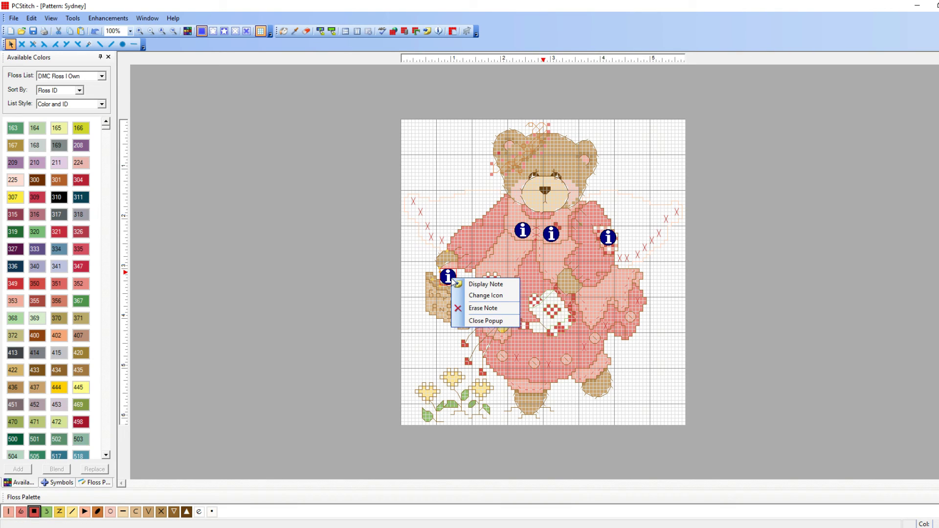
click(476, 288)
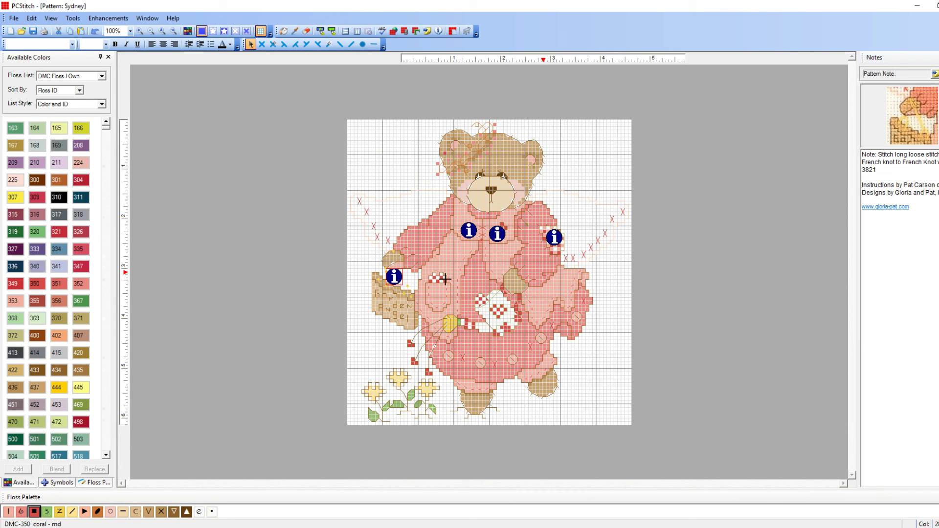
click(472, 226)
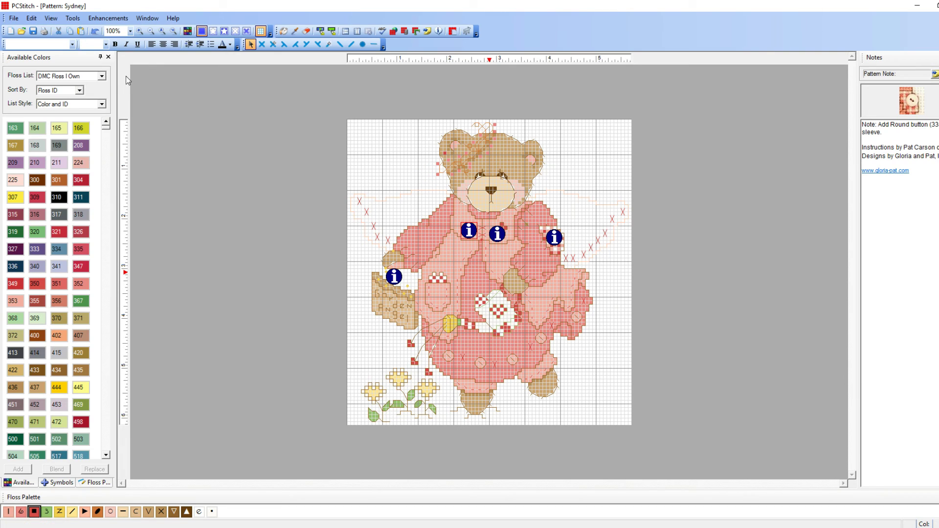
Step: Open the Timmy pattern again, read its sample note, and dismiss the notes
click(13, 19)
click(35, 222)
mouse_move(439, 207)
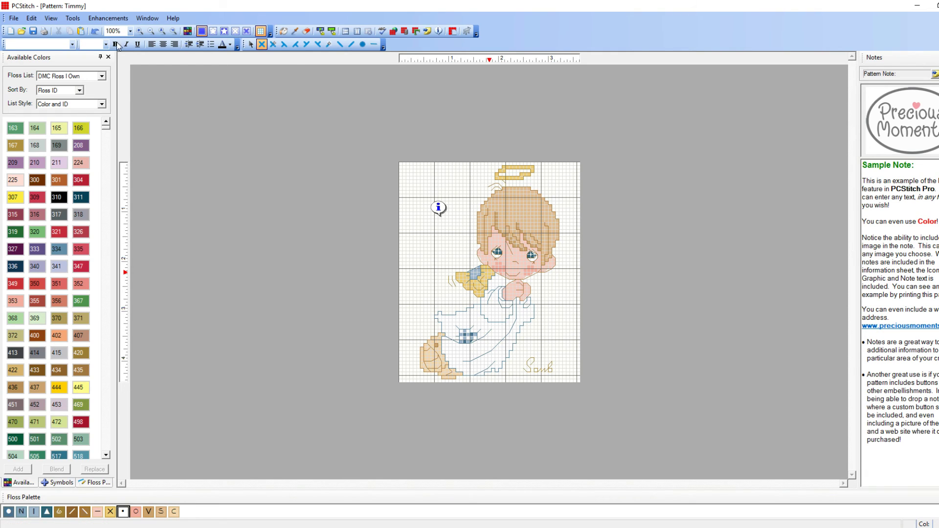
click(13, 19)
click(936, 58)
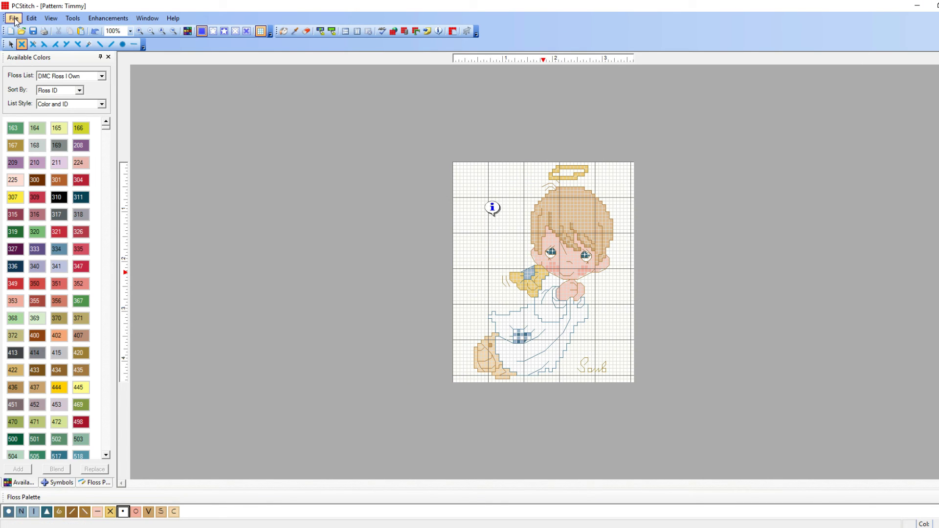
Step: Examine the options for sharing the Timmy pattern with the user group and leave without sharing it
click(14, 18)
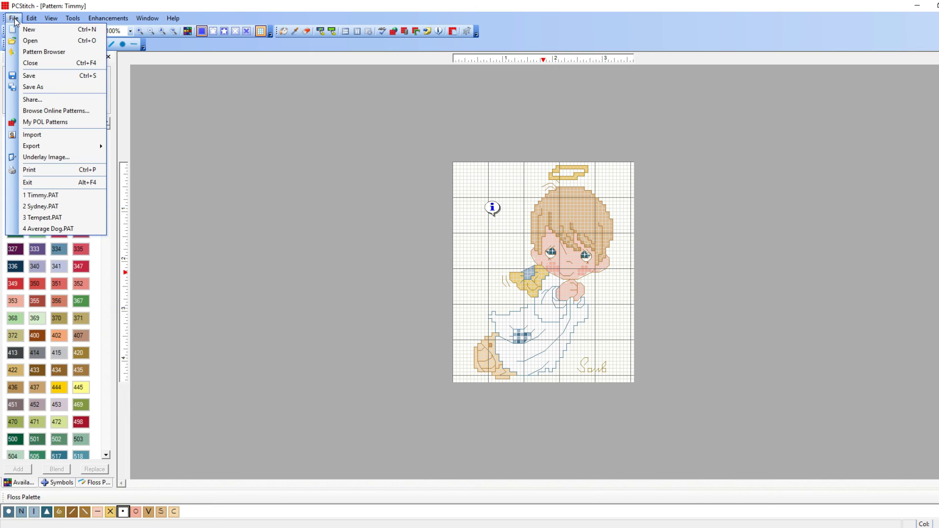
click(46, 100)
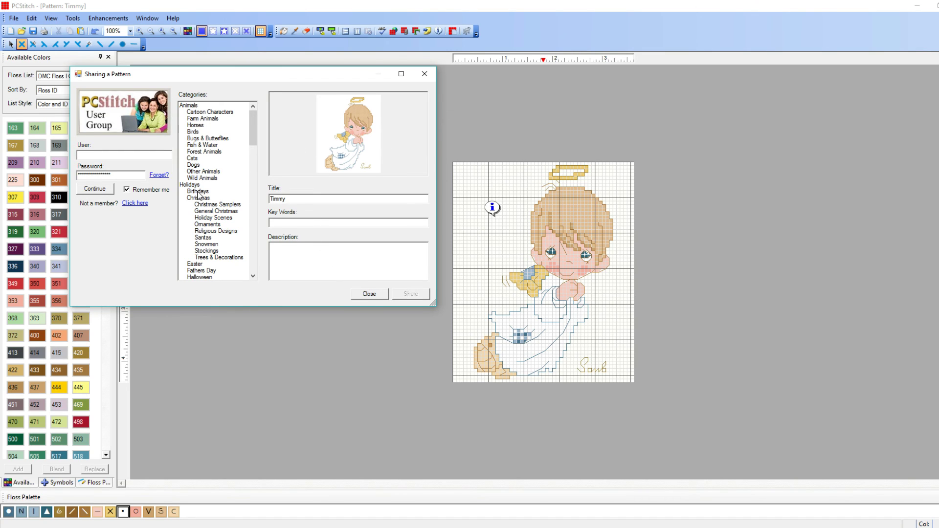
click(377, 296)
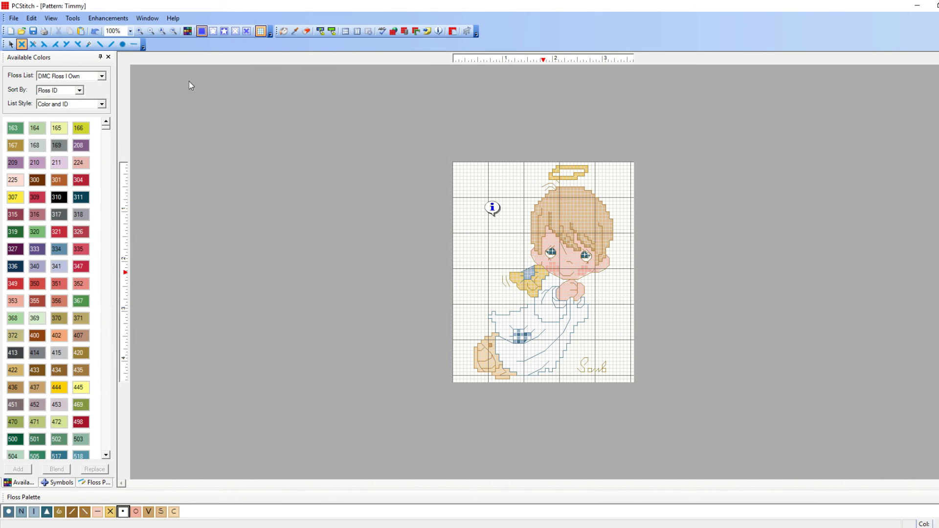
Step: Browse the online user group patterns in an enlarged window and view the Little Red Airplane details and available pattern sources
click(14, 18)
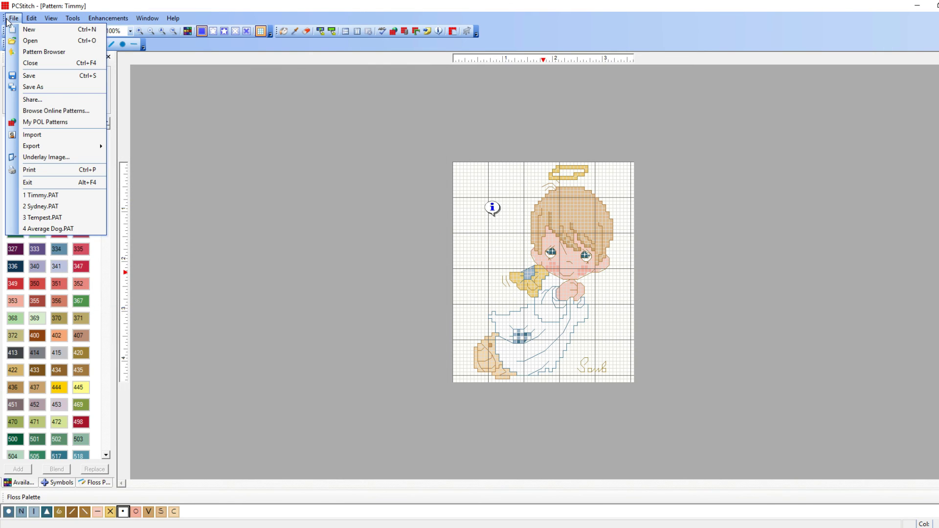
click(49, 111)
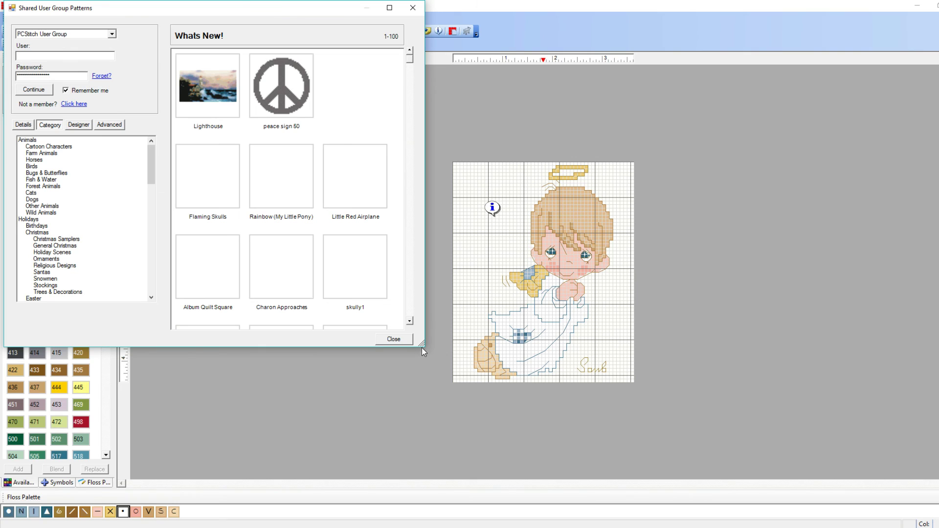
drag(533, 442, 535, 442)
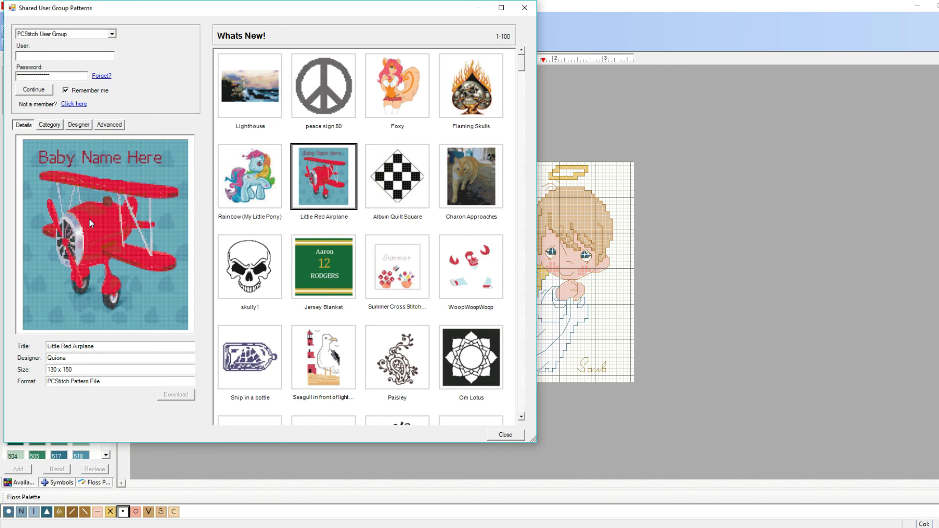
click(57, 34)
click(56, 36)
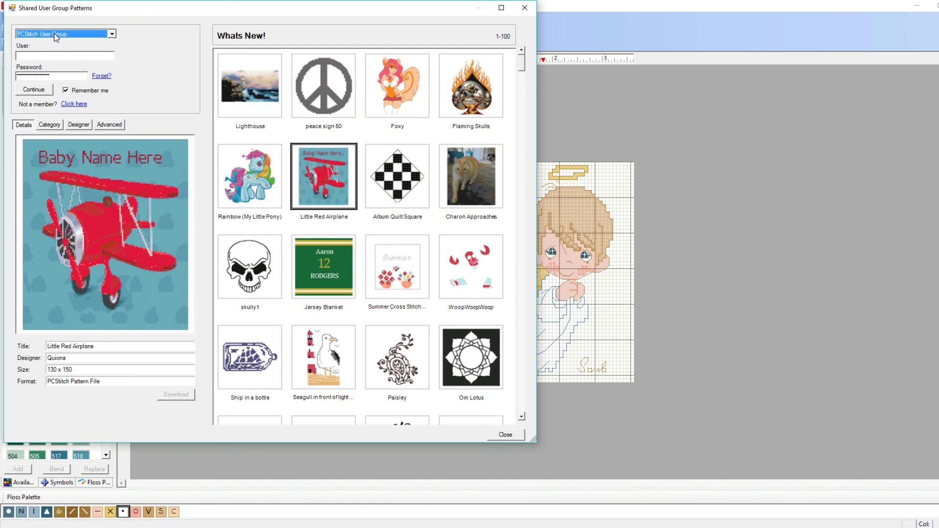
click(309, 200)
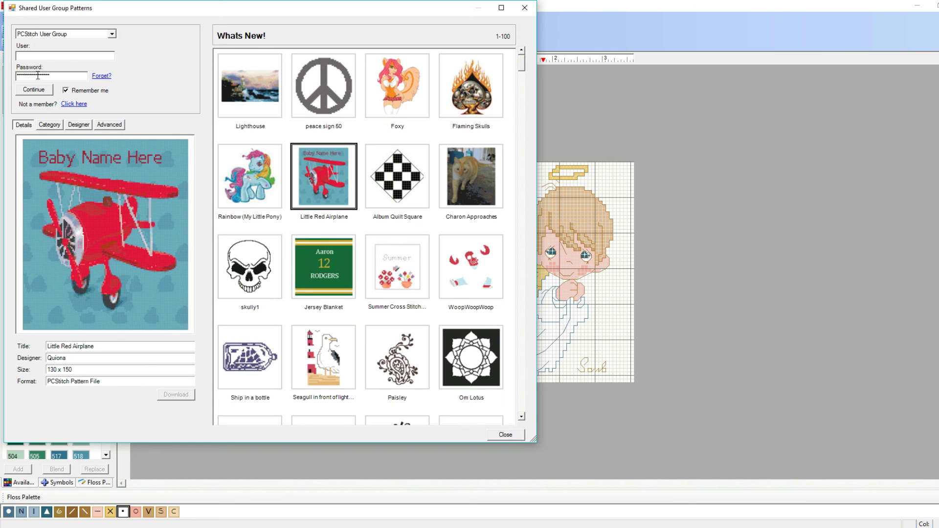
Step: Examine the category, designer and advanced search options for the shared patterns
click(56, 124)
click(78, 124)
click(109, 125)
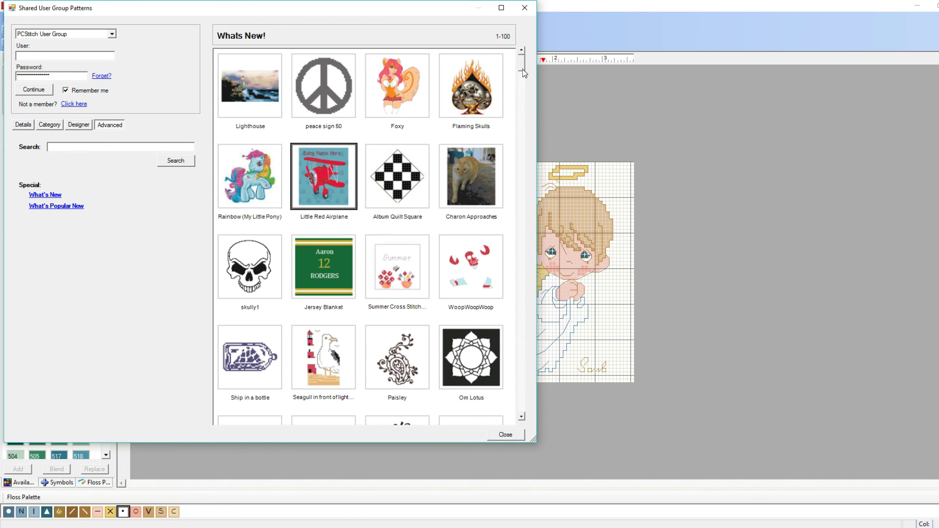
Step: View the details of the shared Bengal Tiger pattern and close the online pattern browser
drag(522, 65, 522, 142)
click(490, 125)
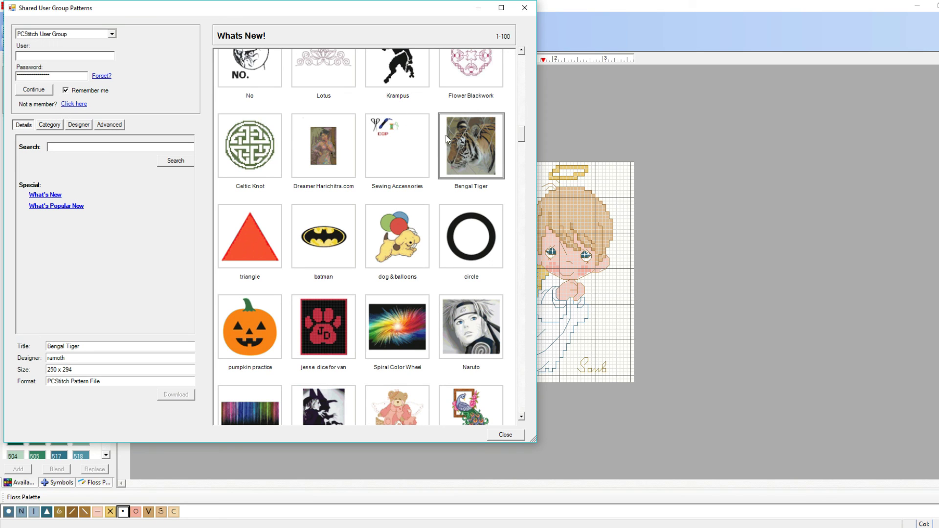
click(463, 149)
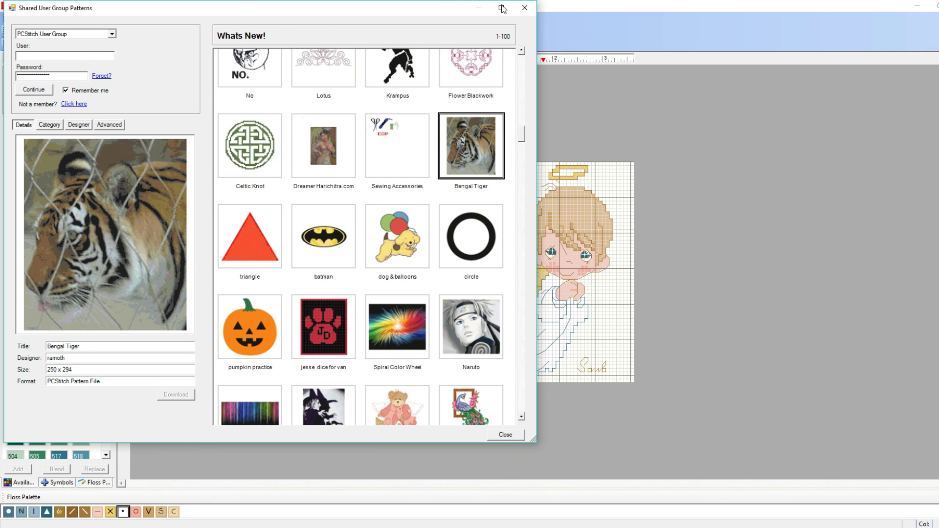
click(525, 9)
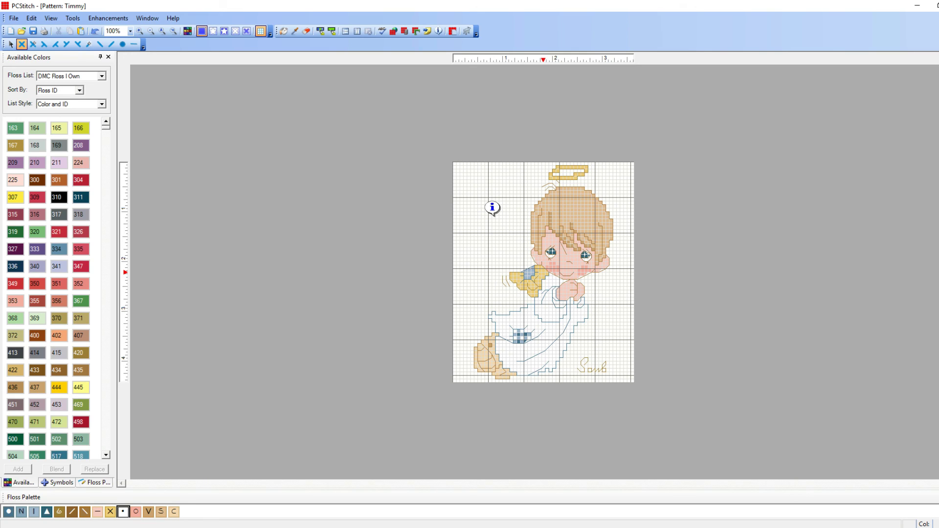
Step: Close the front Timmy pattern and the Sydney pattern without saving changes
key(ctrl+F4)
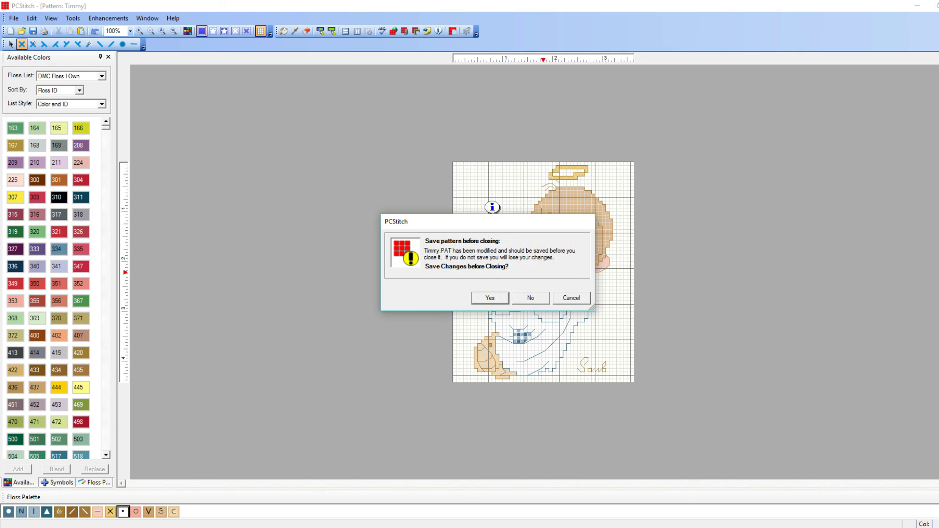
click(533, 300)
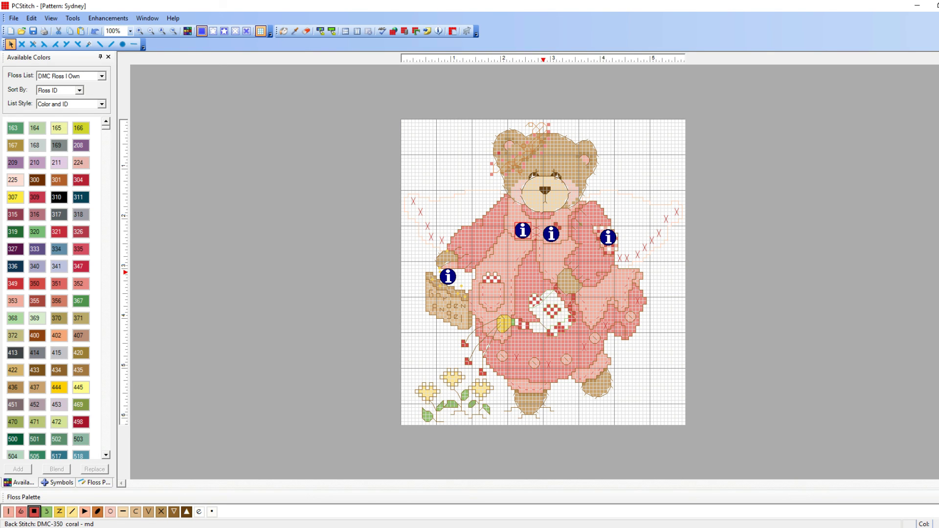
key(ctrl+F4)
click(527, 296)
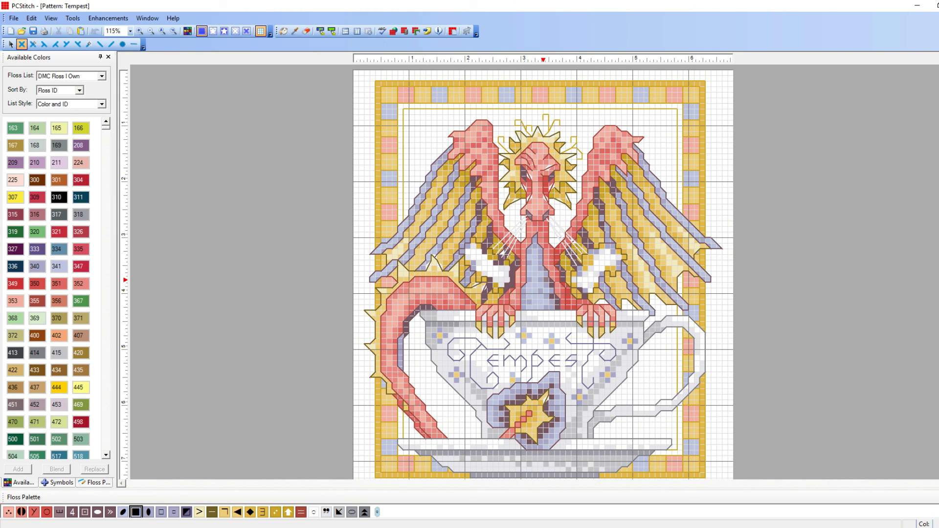
Step: Close the Tempest, remaining Timmy and Average Dog patterns, discarding the changes to Timmy
key(ctrl+F4)
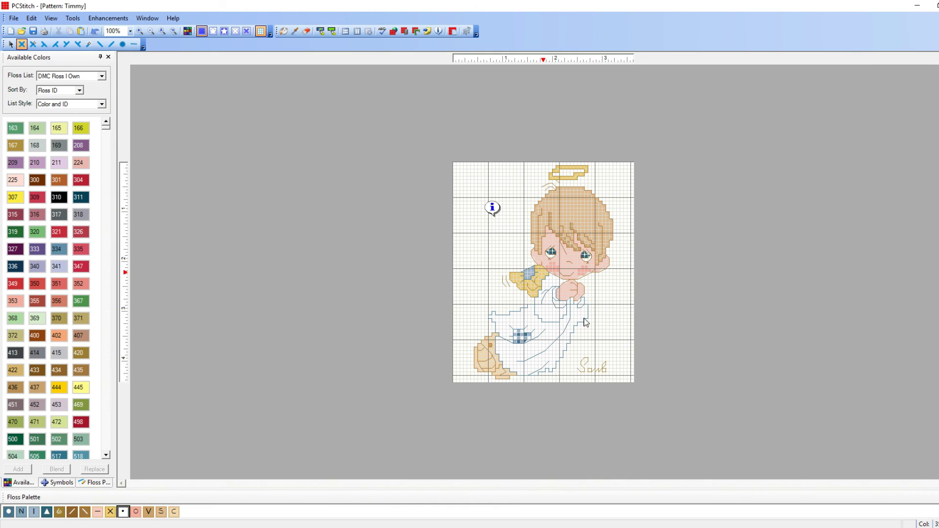
key(ctrl+F4)
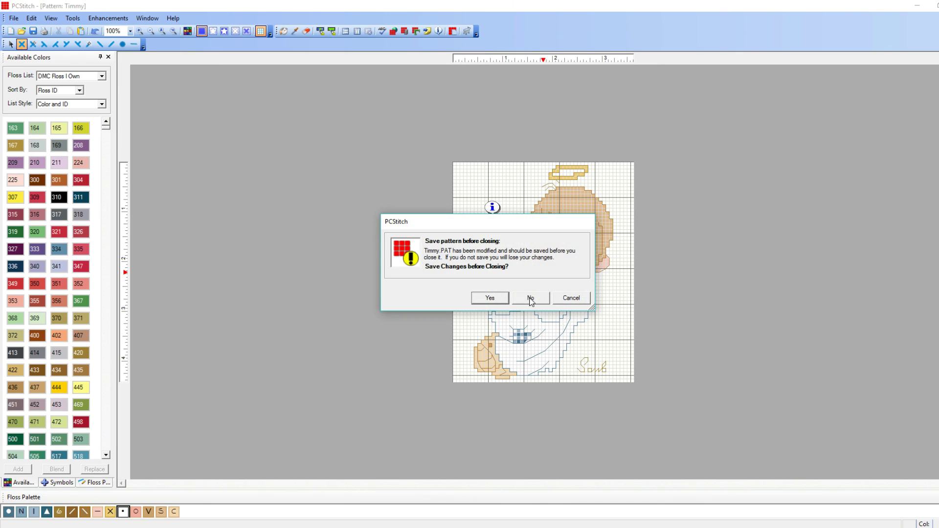
click(536, 297)
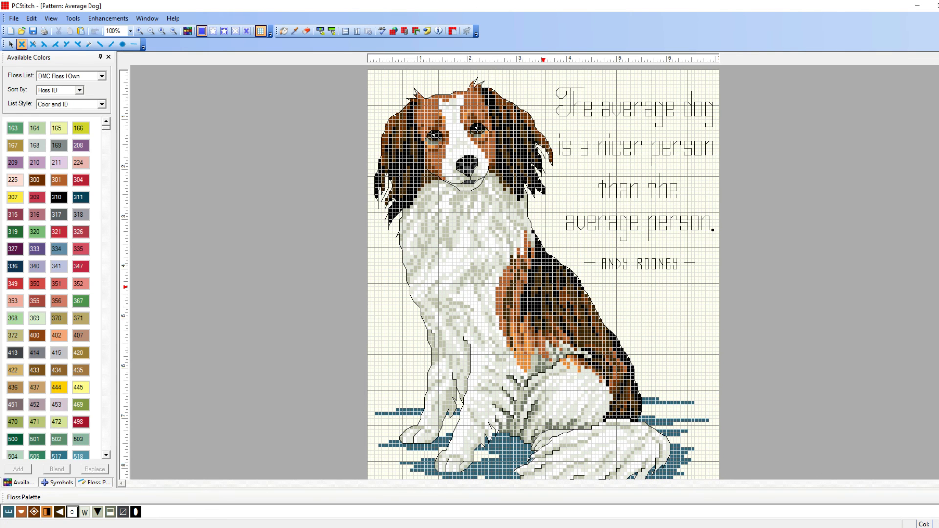
key(ctrl+F4)
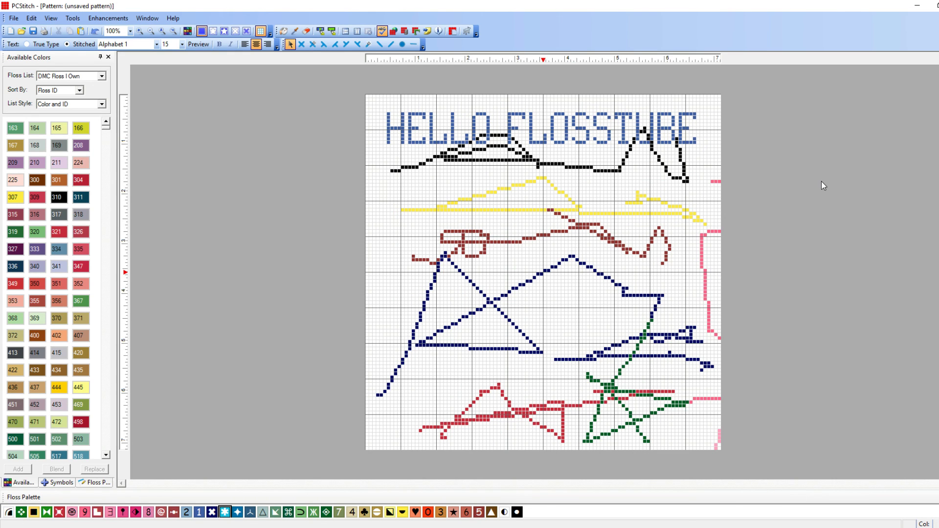